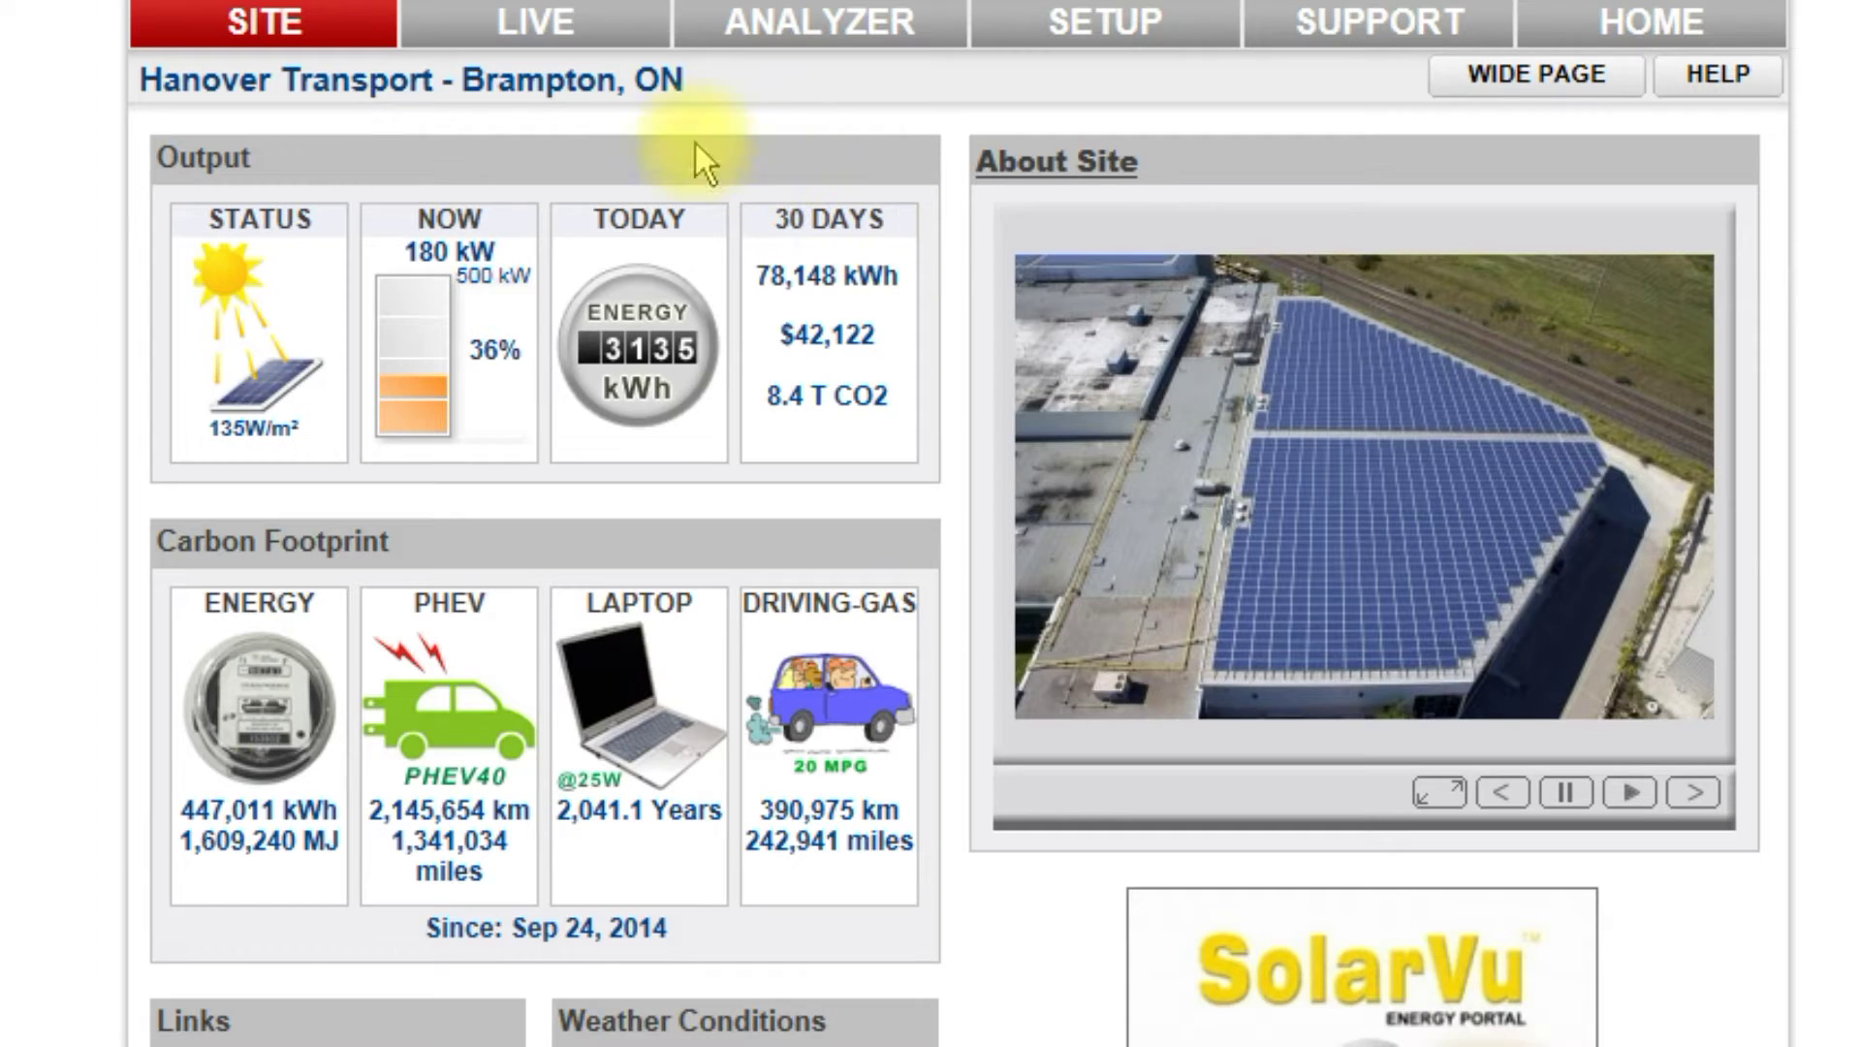
Switch Hanover Transport to its Live dashboard with the power gauge and 7-day energy chart
{"action": "left_click", "coordinate": [528, 33]}
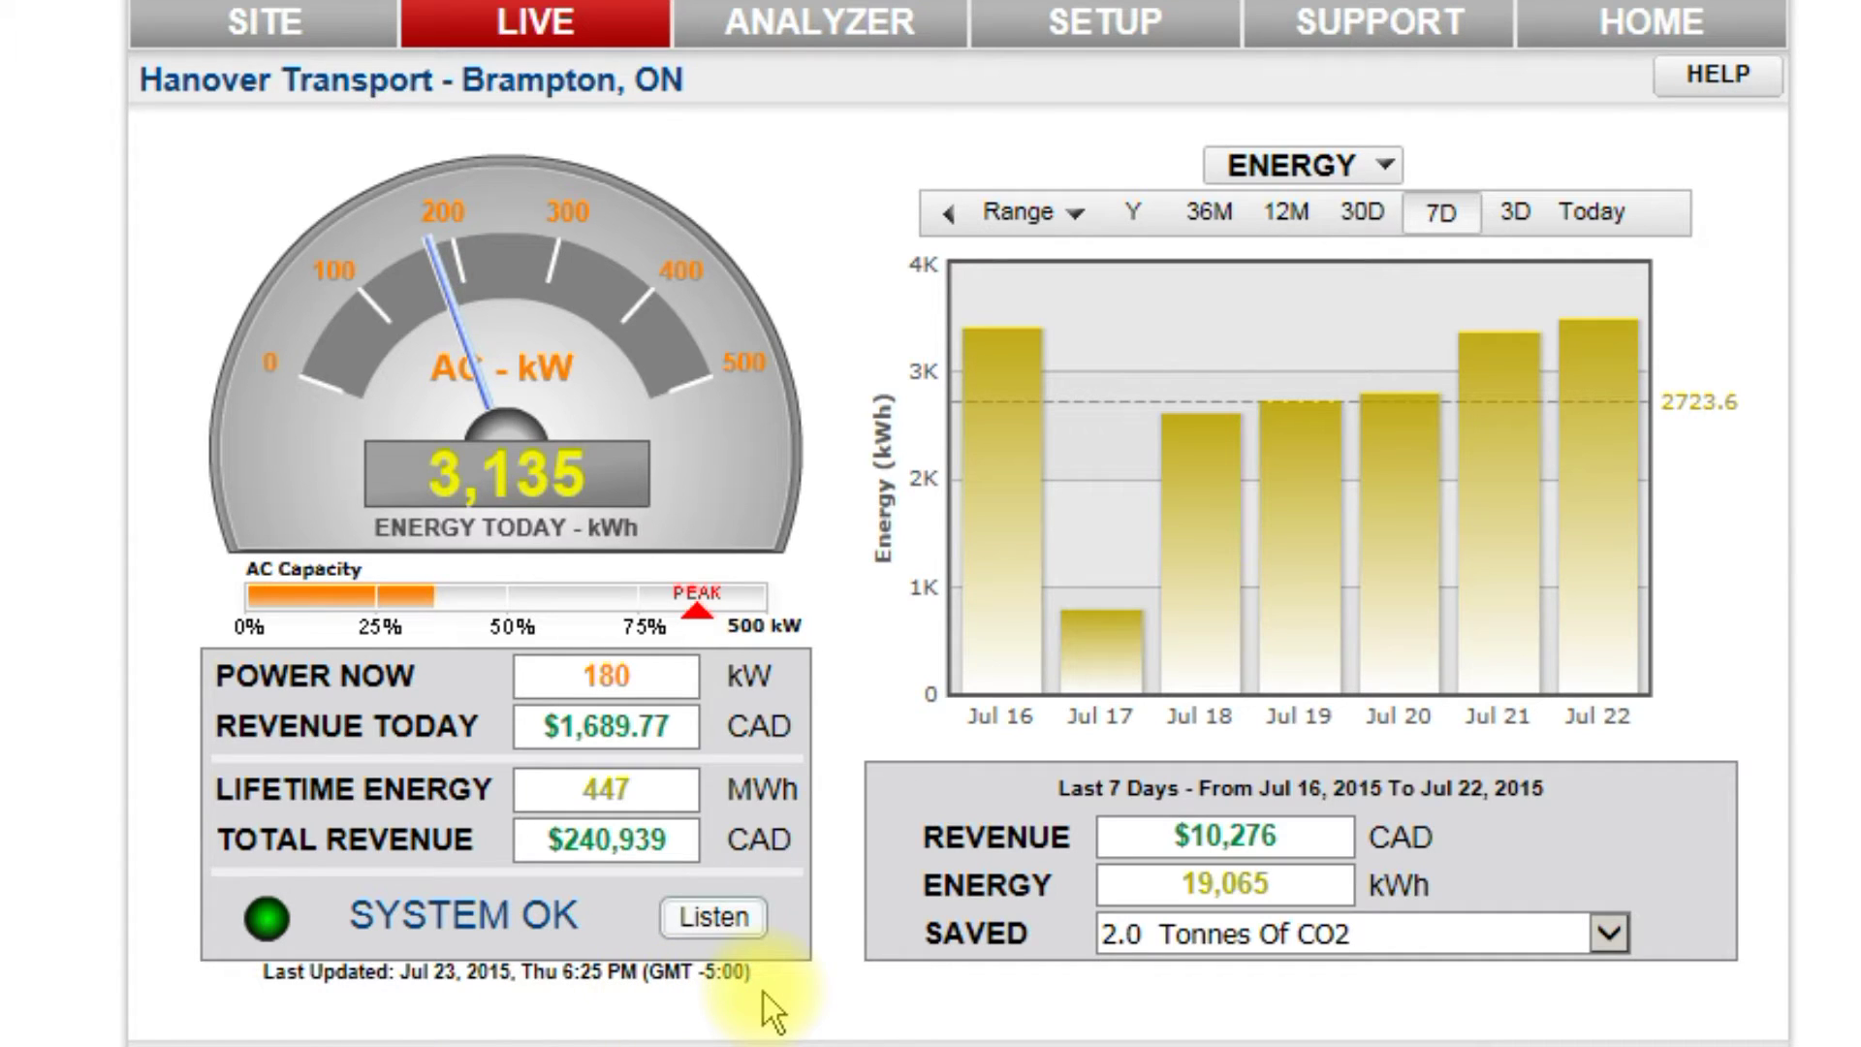
Chart the last 30 days (30D) of savings expressed as EV driving km
{"action": "left_click", "coordinate": [1364, 215]}
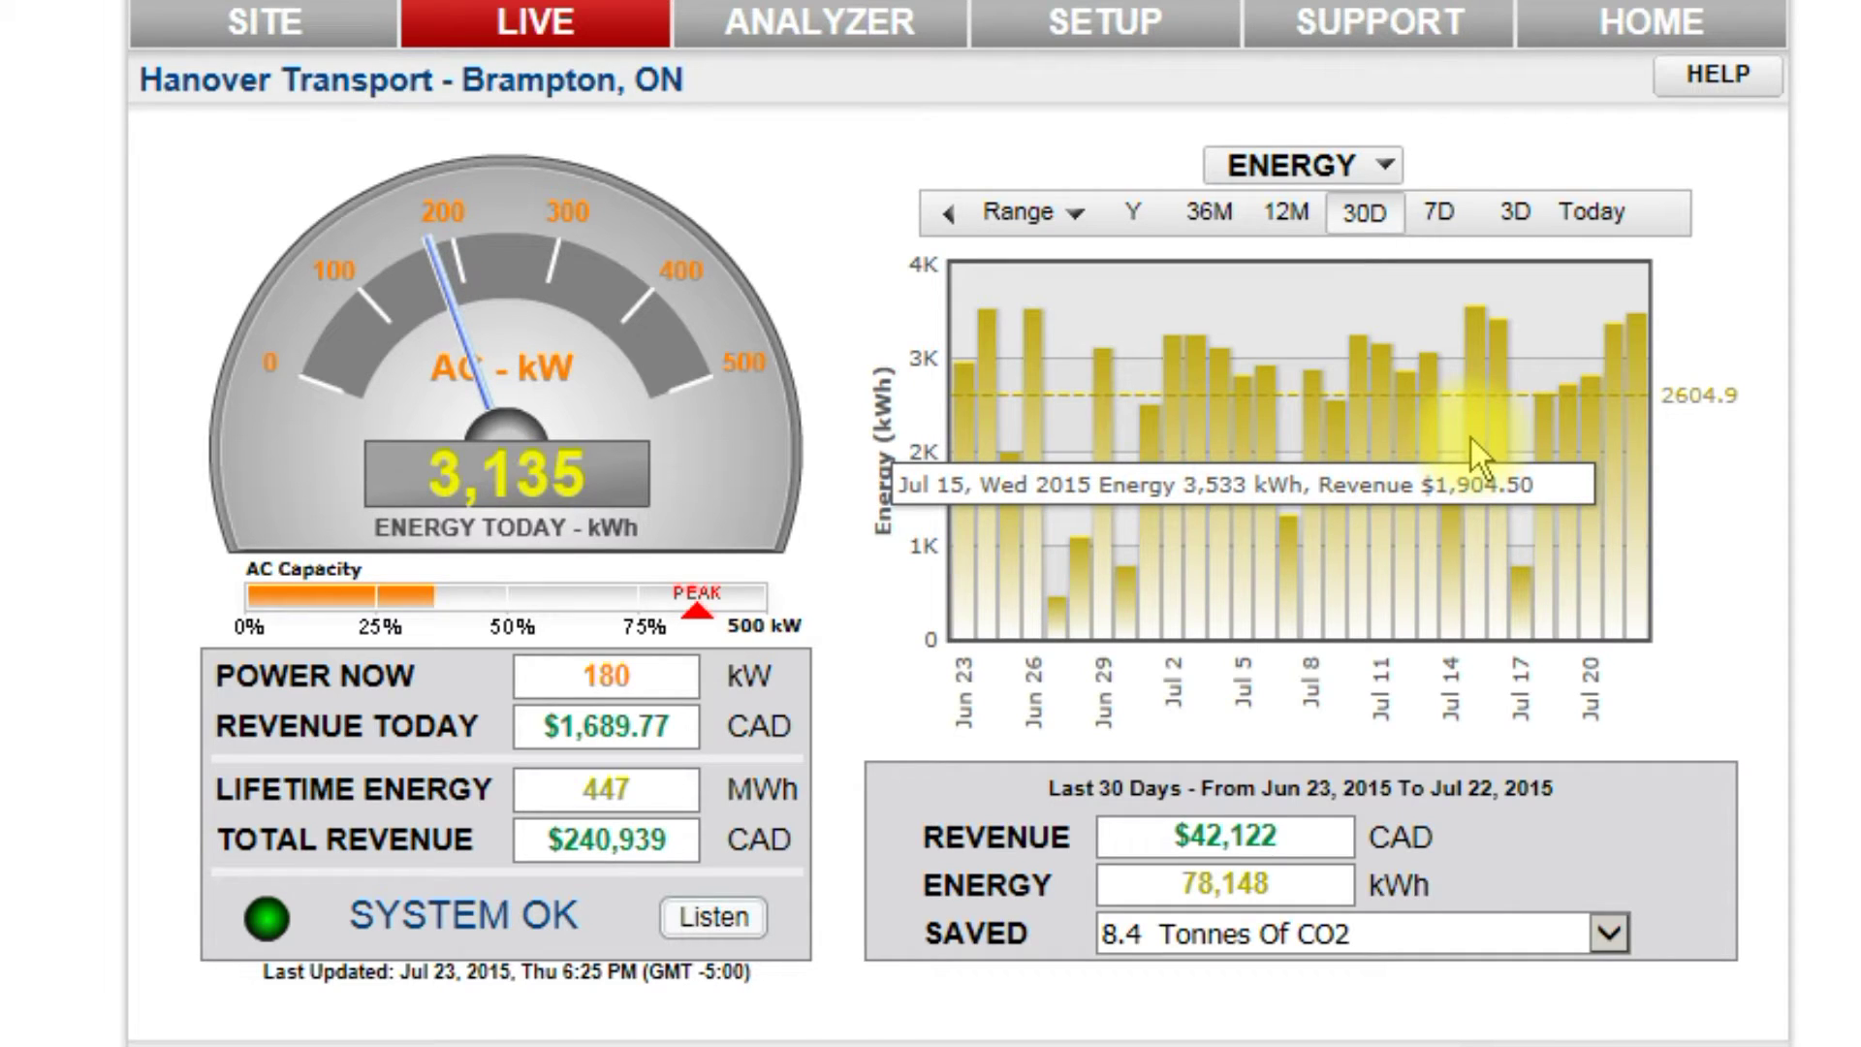
{"action": "left_click", "coordinate": [1308, 170]}
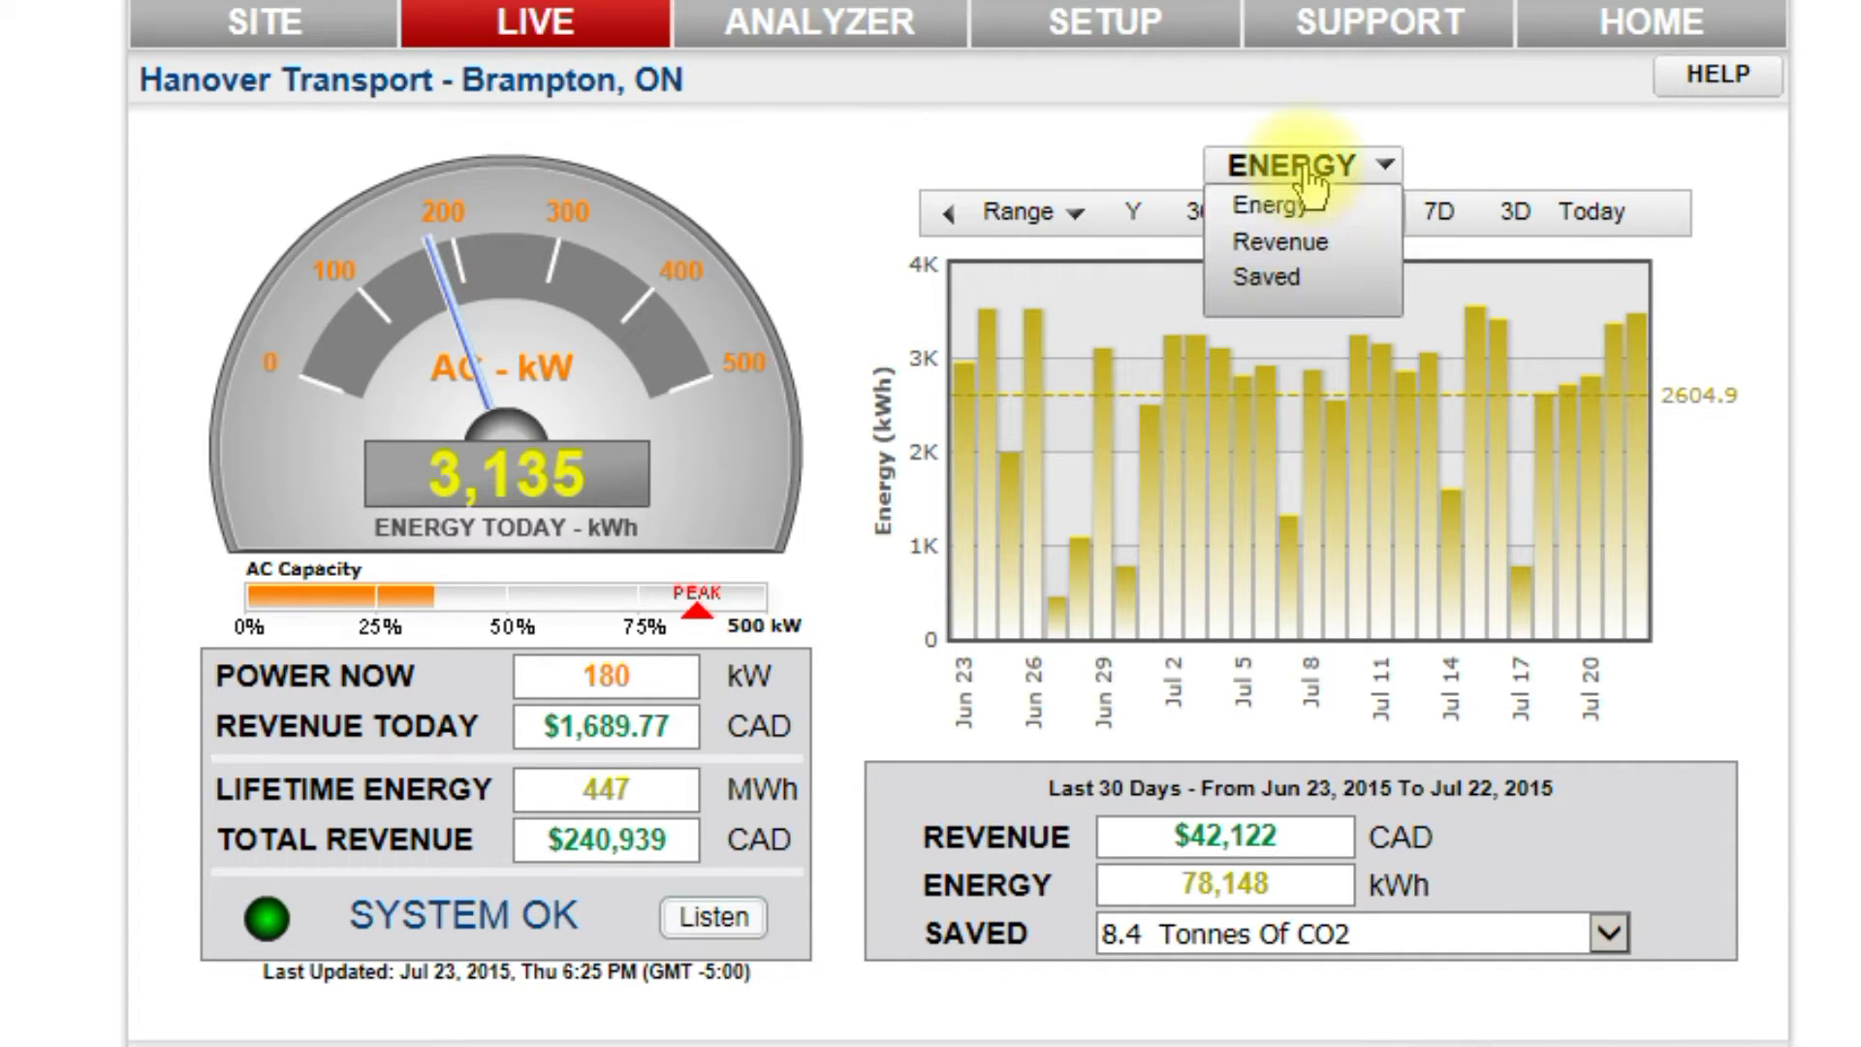
{"action": "left_click", "coordinate": [1276, 281]}
{"action": "left_click", "coordinate": [1610, 933]}
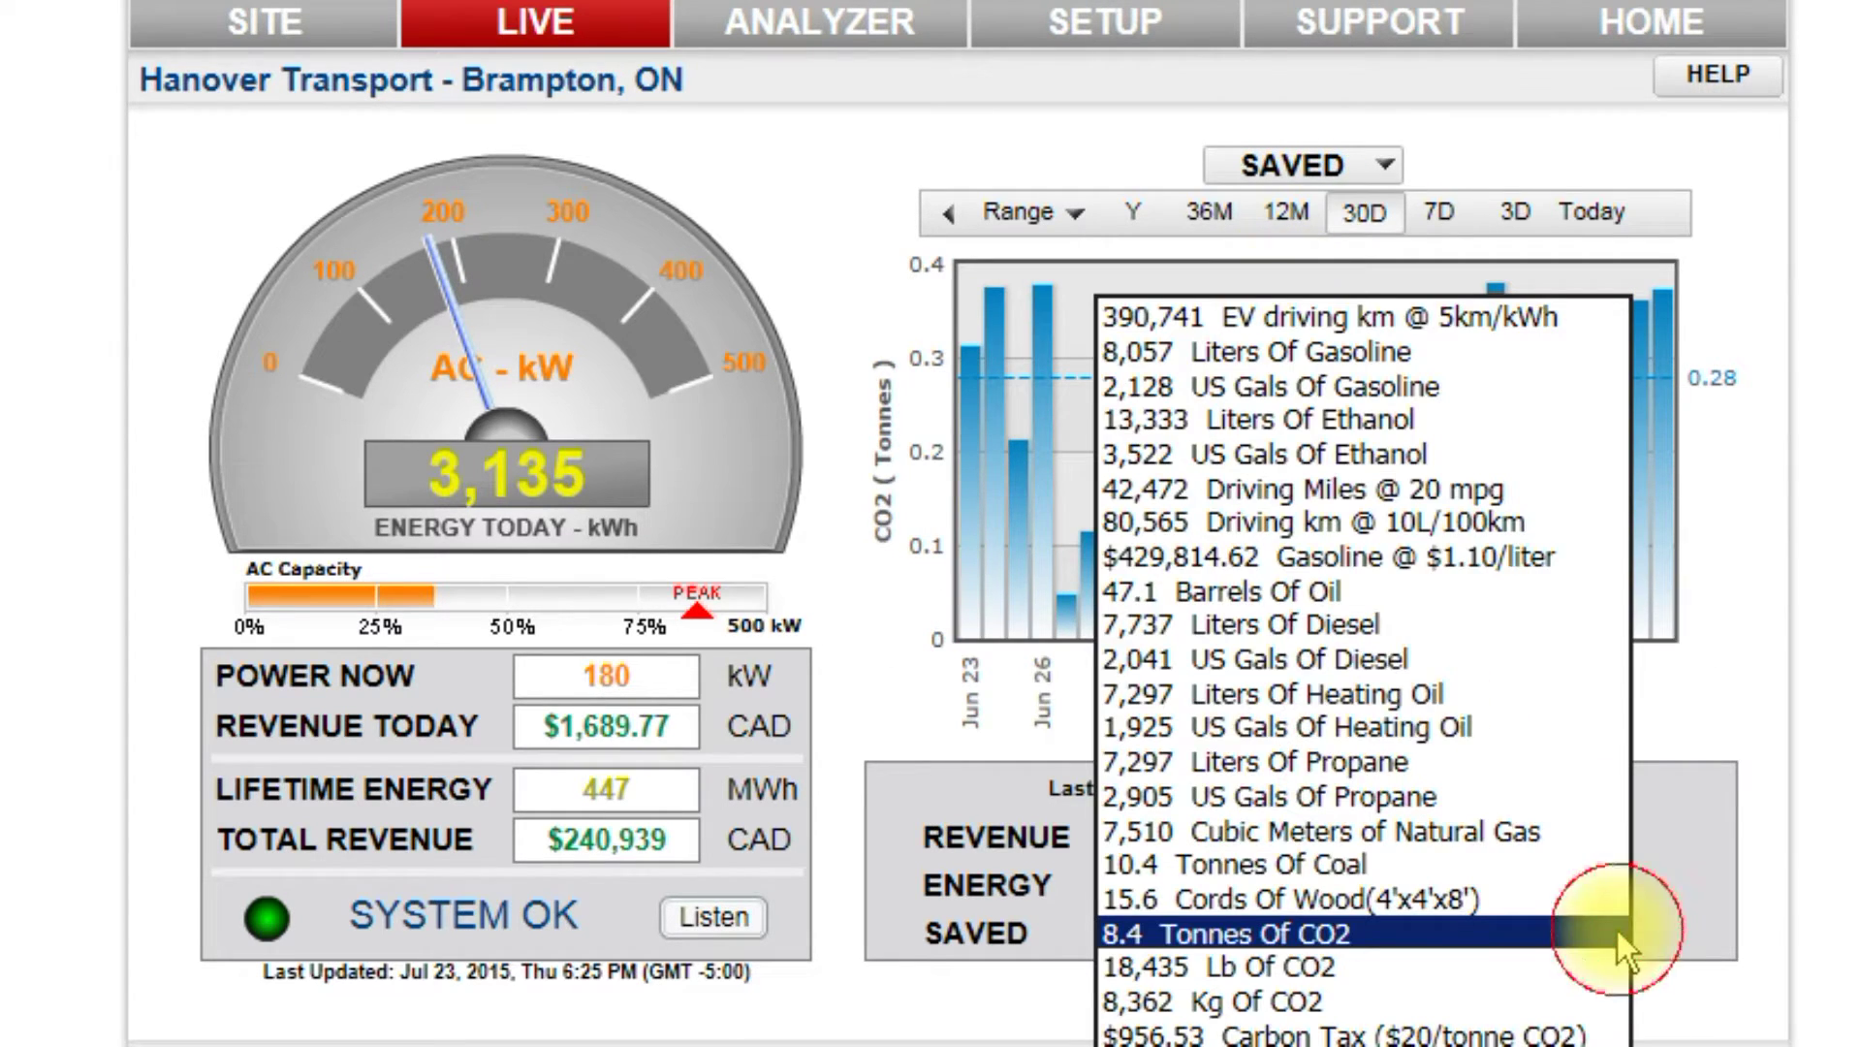
{"action": "left_click", "coordinate": [1433, 320]}
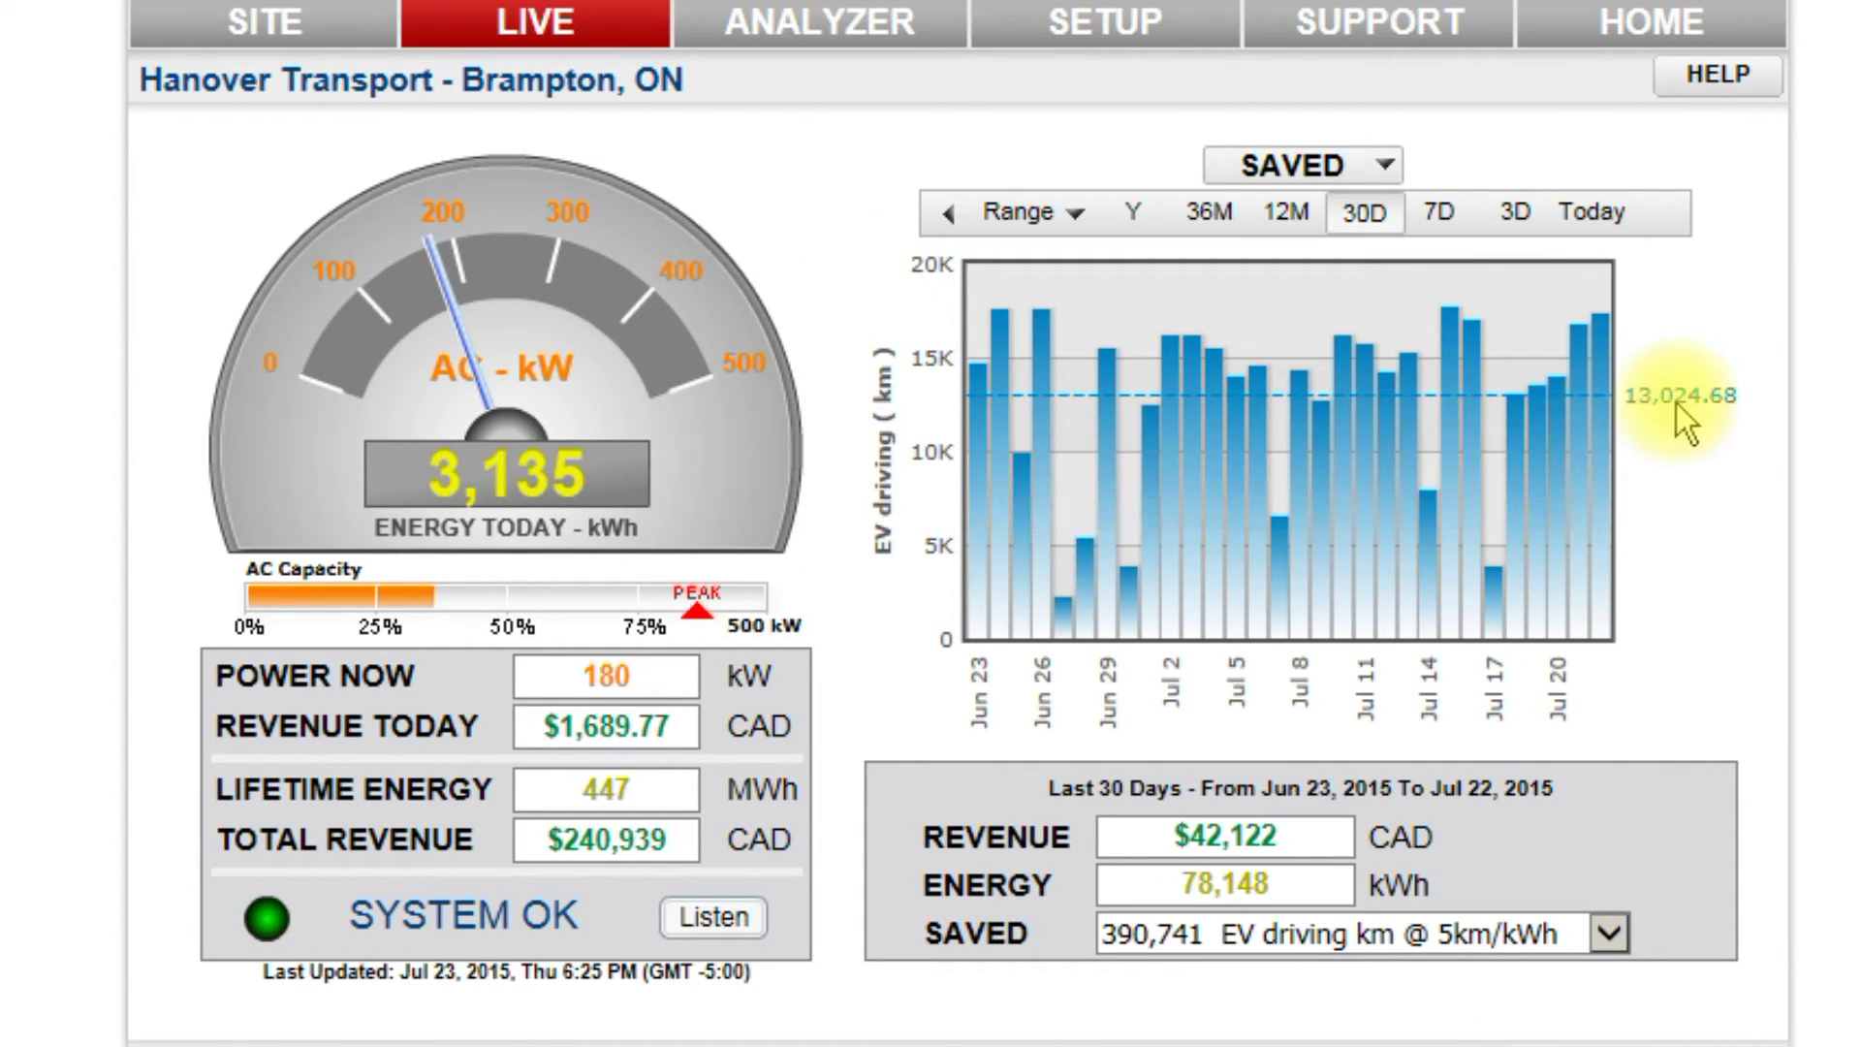
{"action": "mouse_move", "coordinate": [1593, 442]}
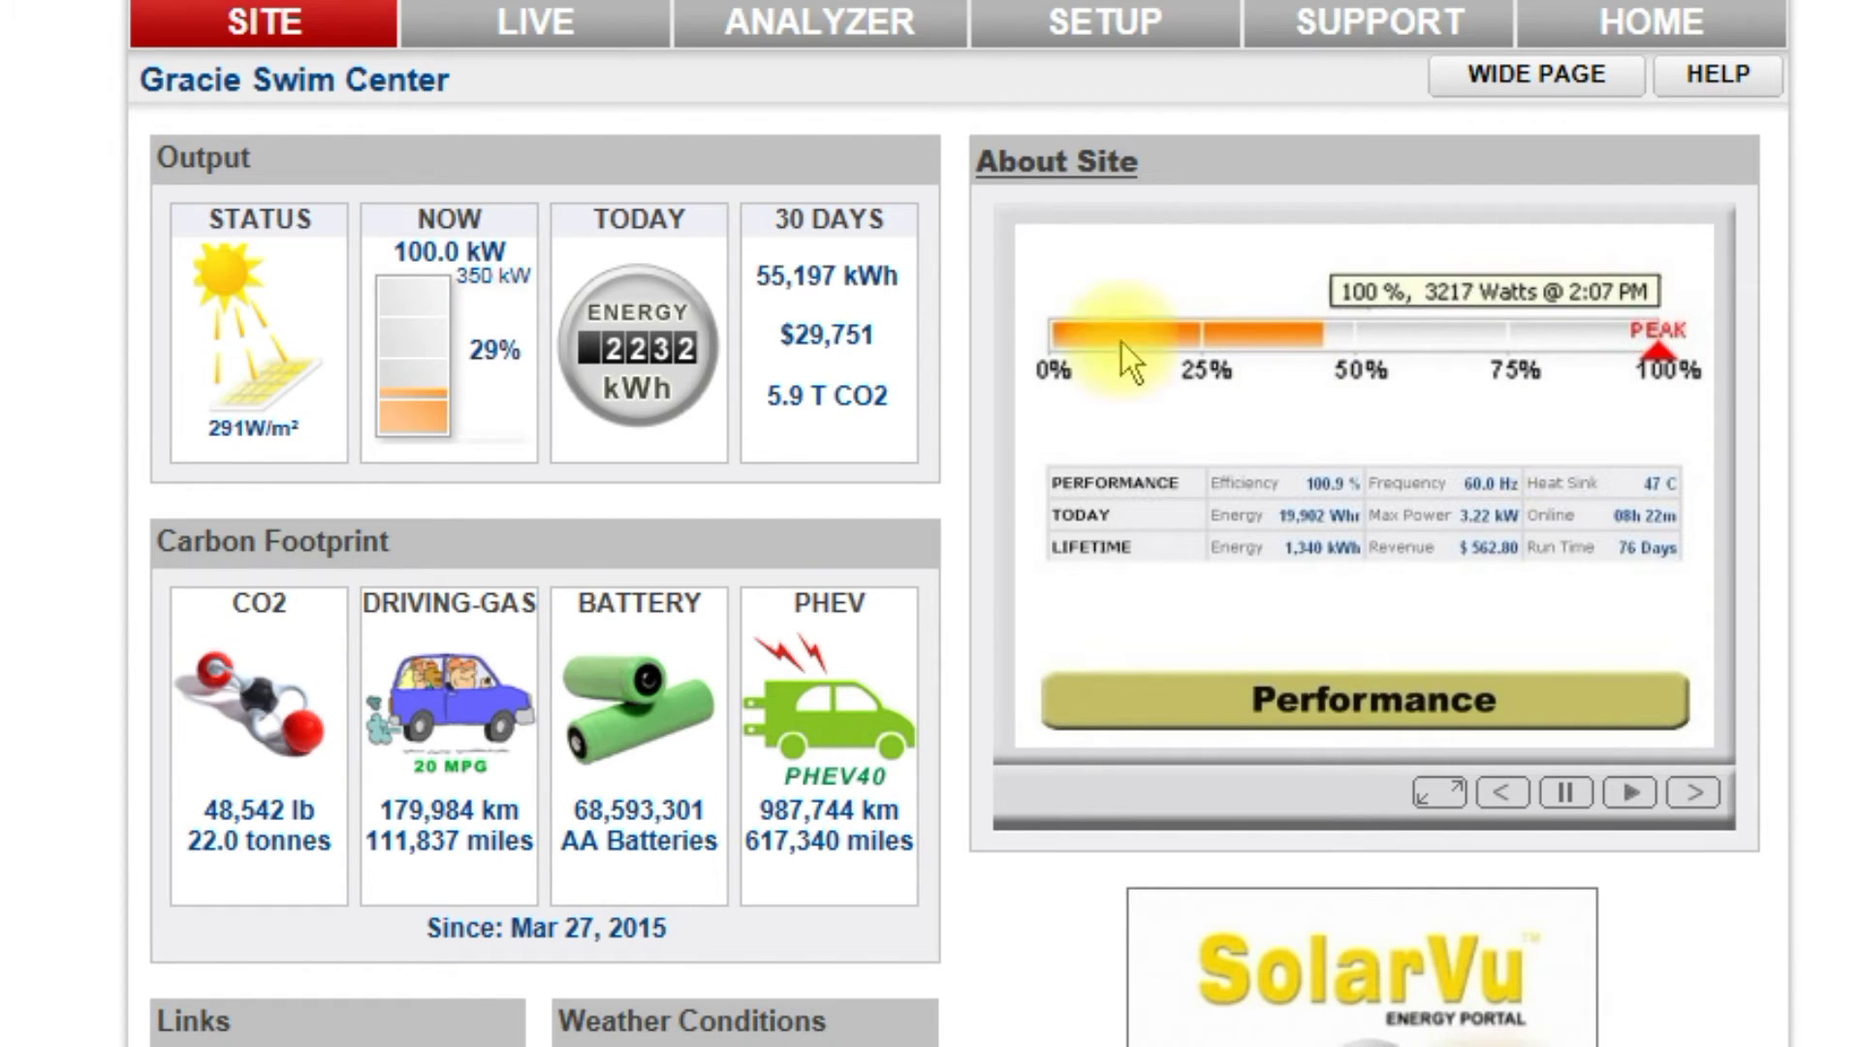
Show Gracie Swim Center's Inverter Status in the analyzer and open inverter #11's error log
{"action": "left_click", "coordinate": [789, 40]}
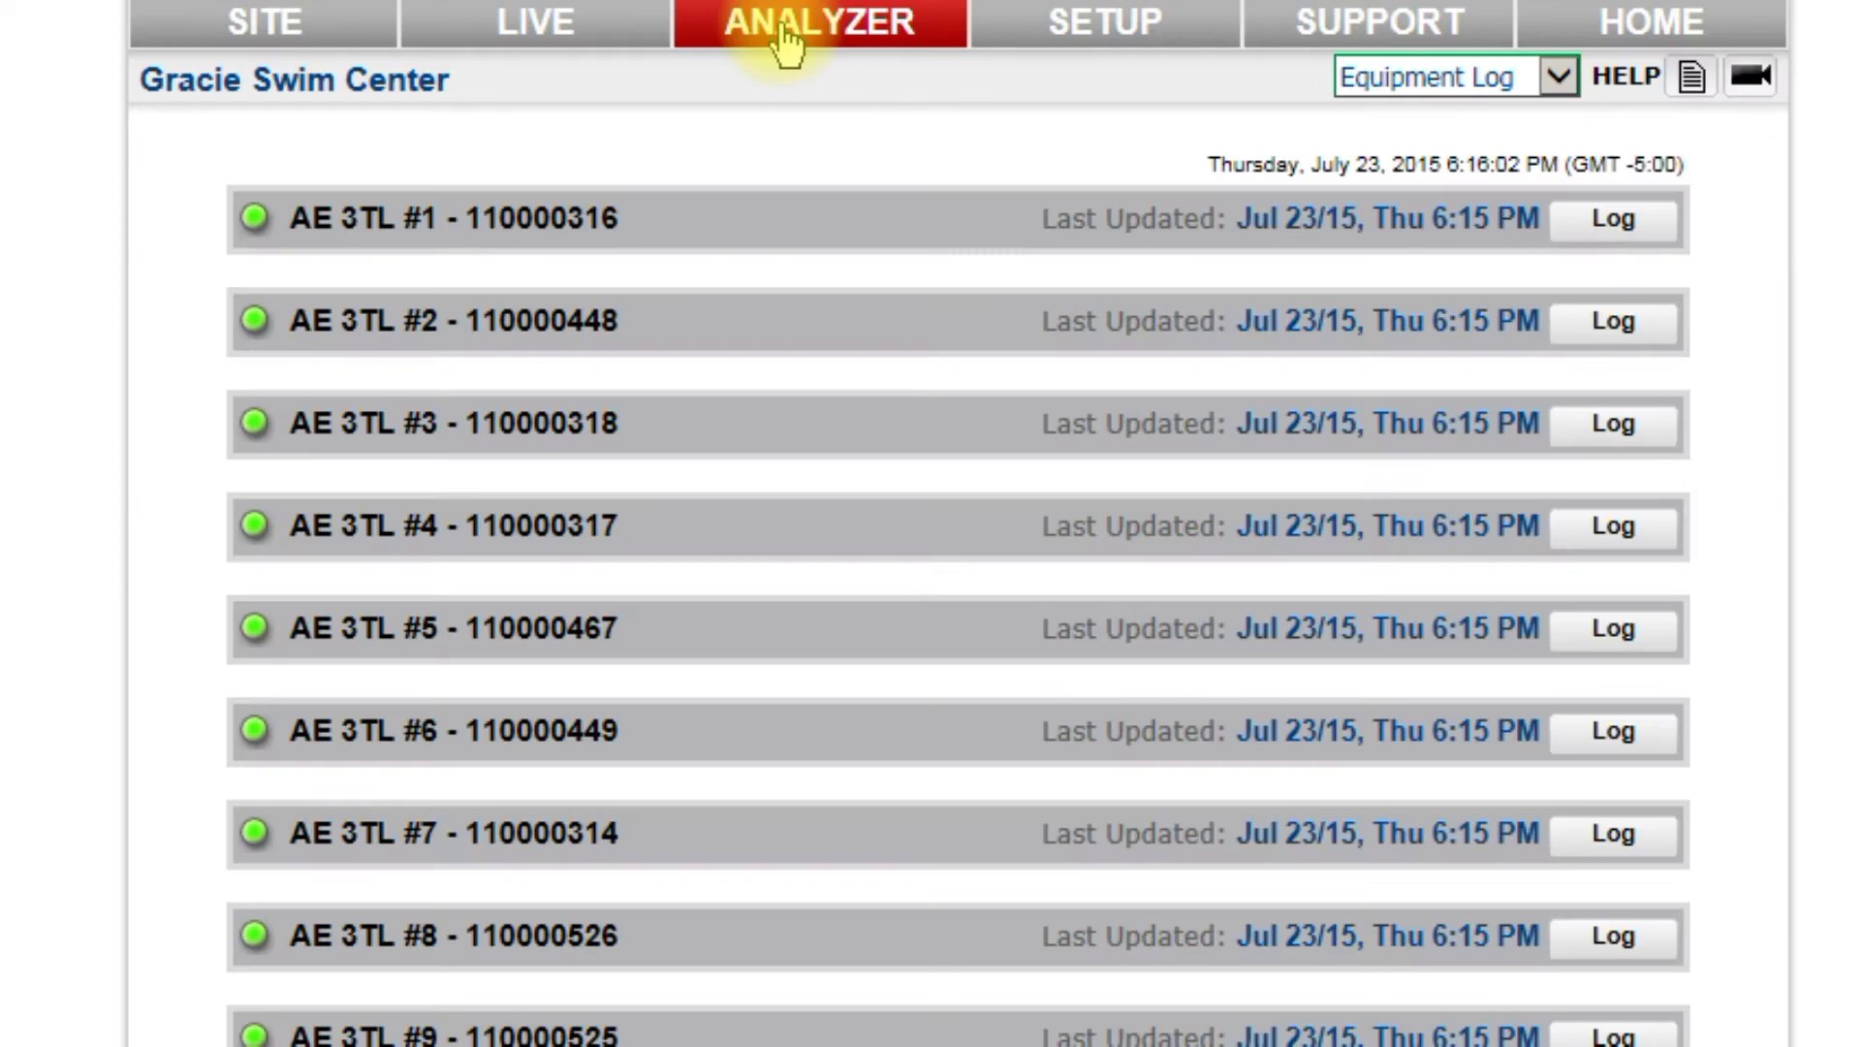
{"action": "left_click", "coordinate": [1559, 70]}
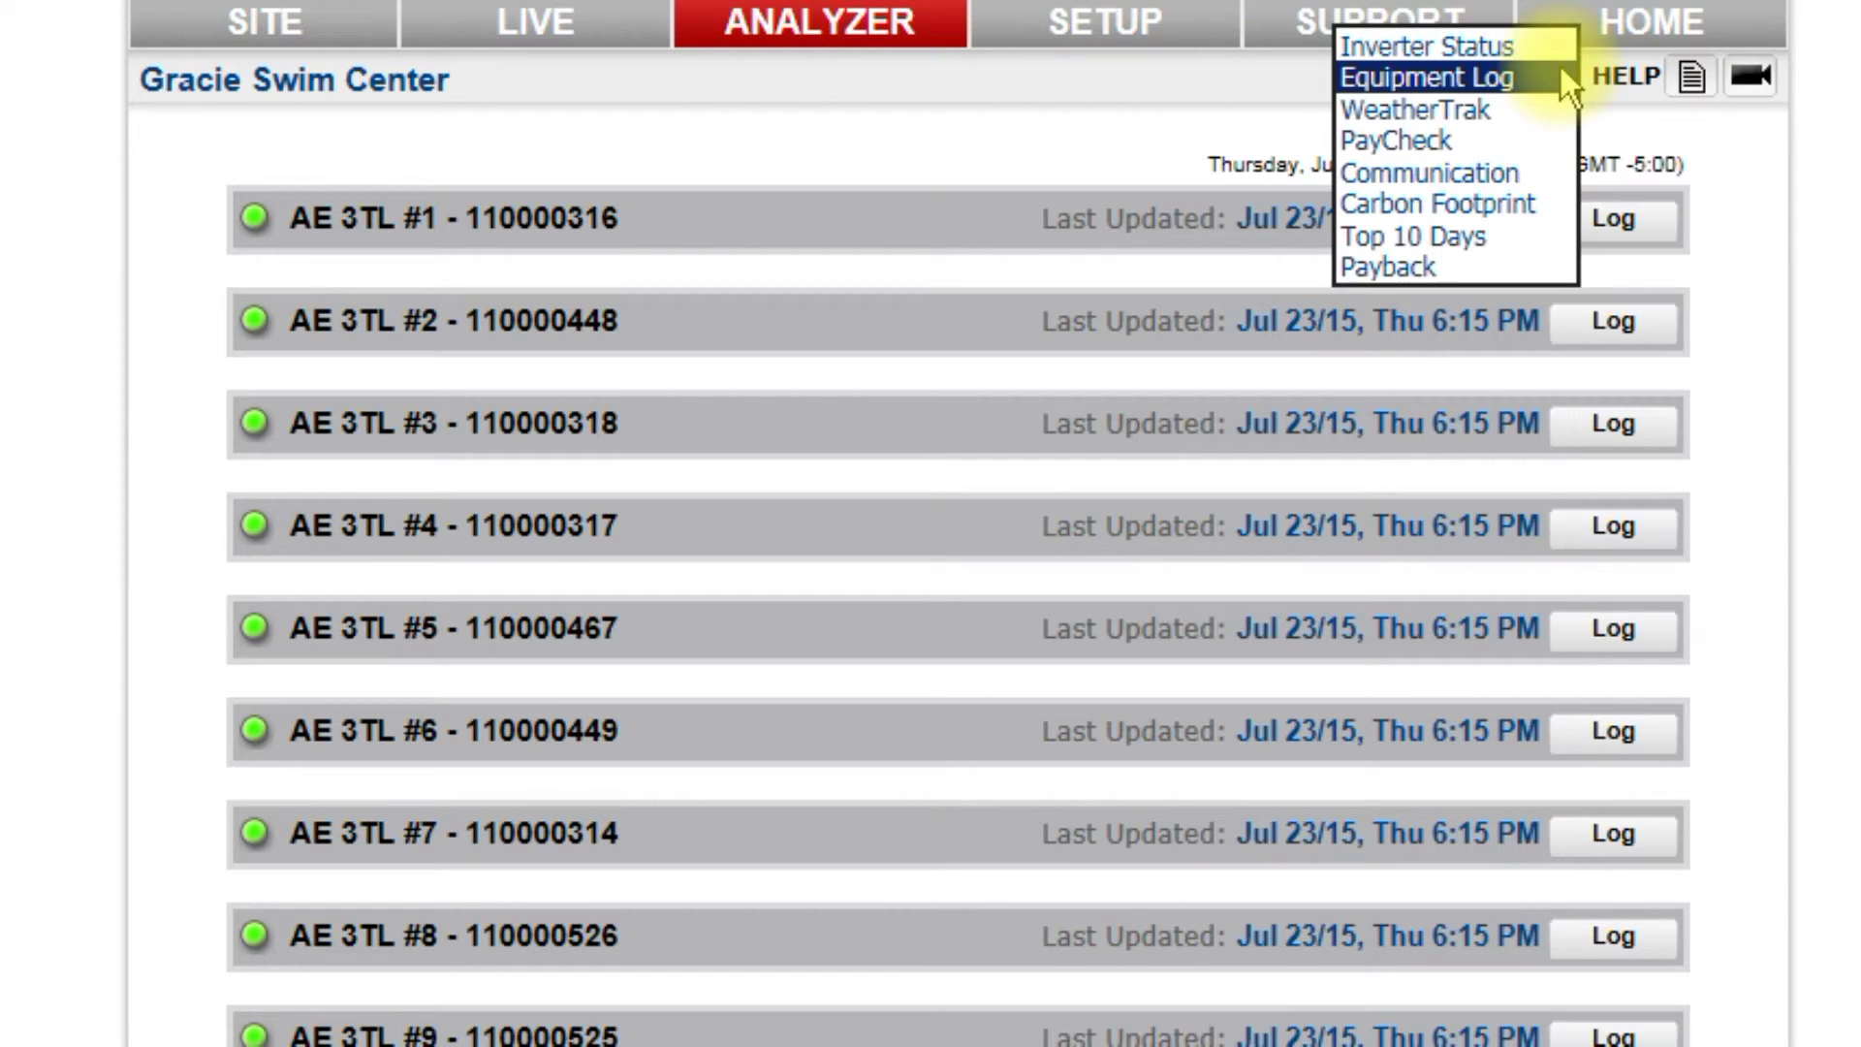
{"action": "left_click", "coordinate": [1456, 46]}
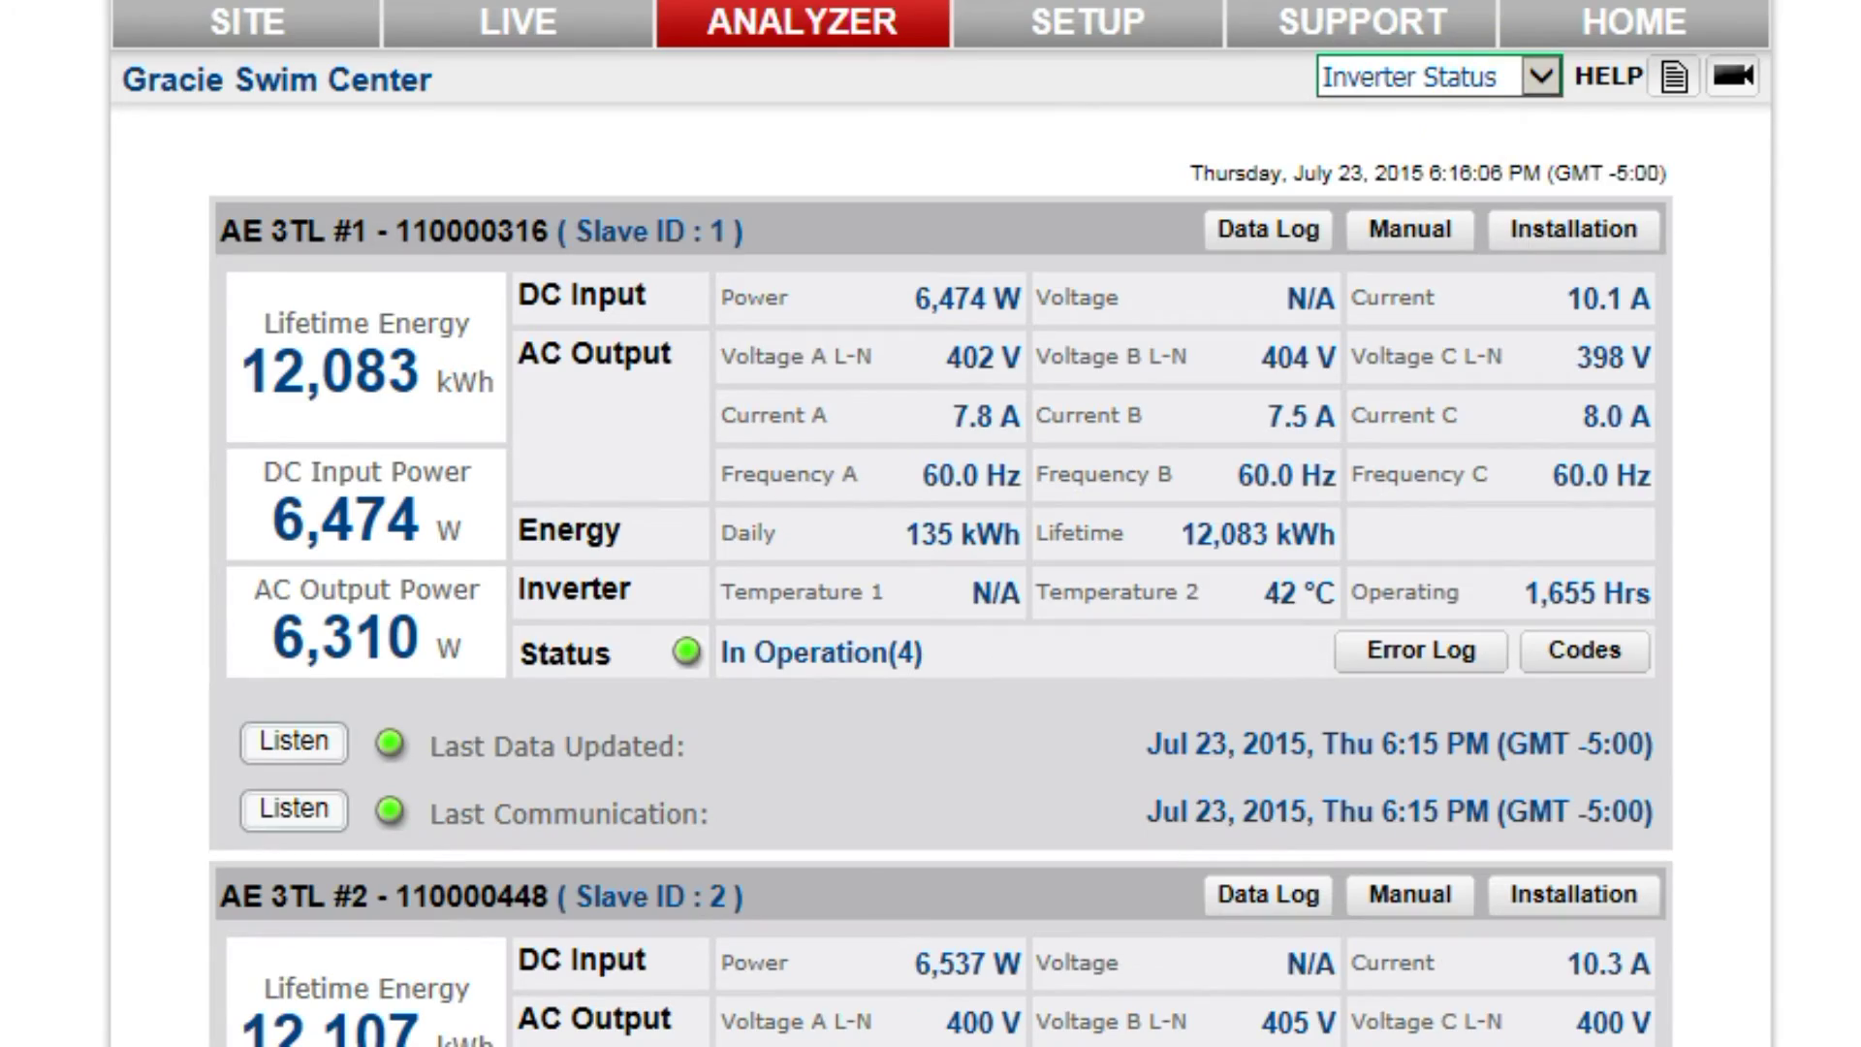
{"action": "scroll", "coordinate": [941, 523], "scroll_direction": "down", "scroll_amount": 20}
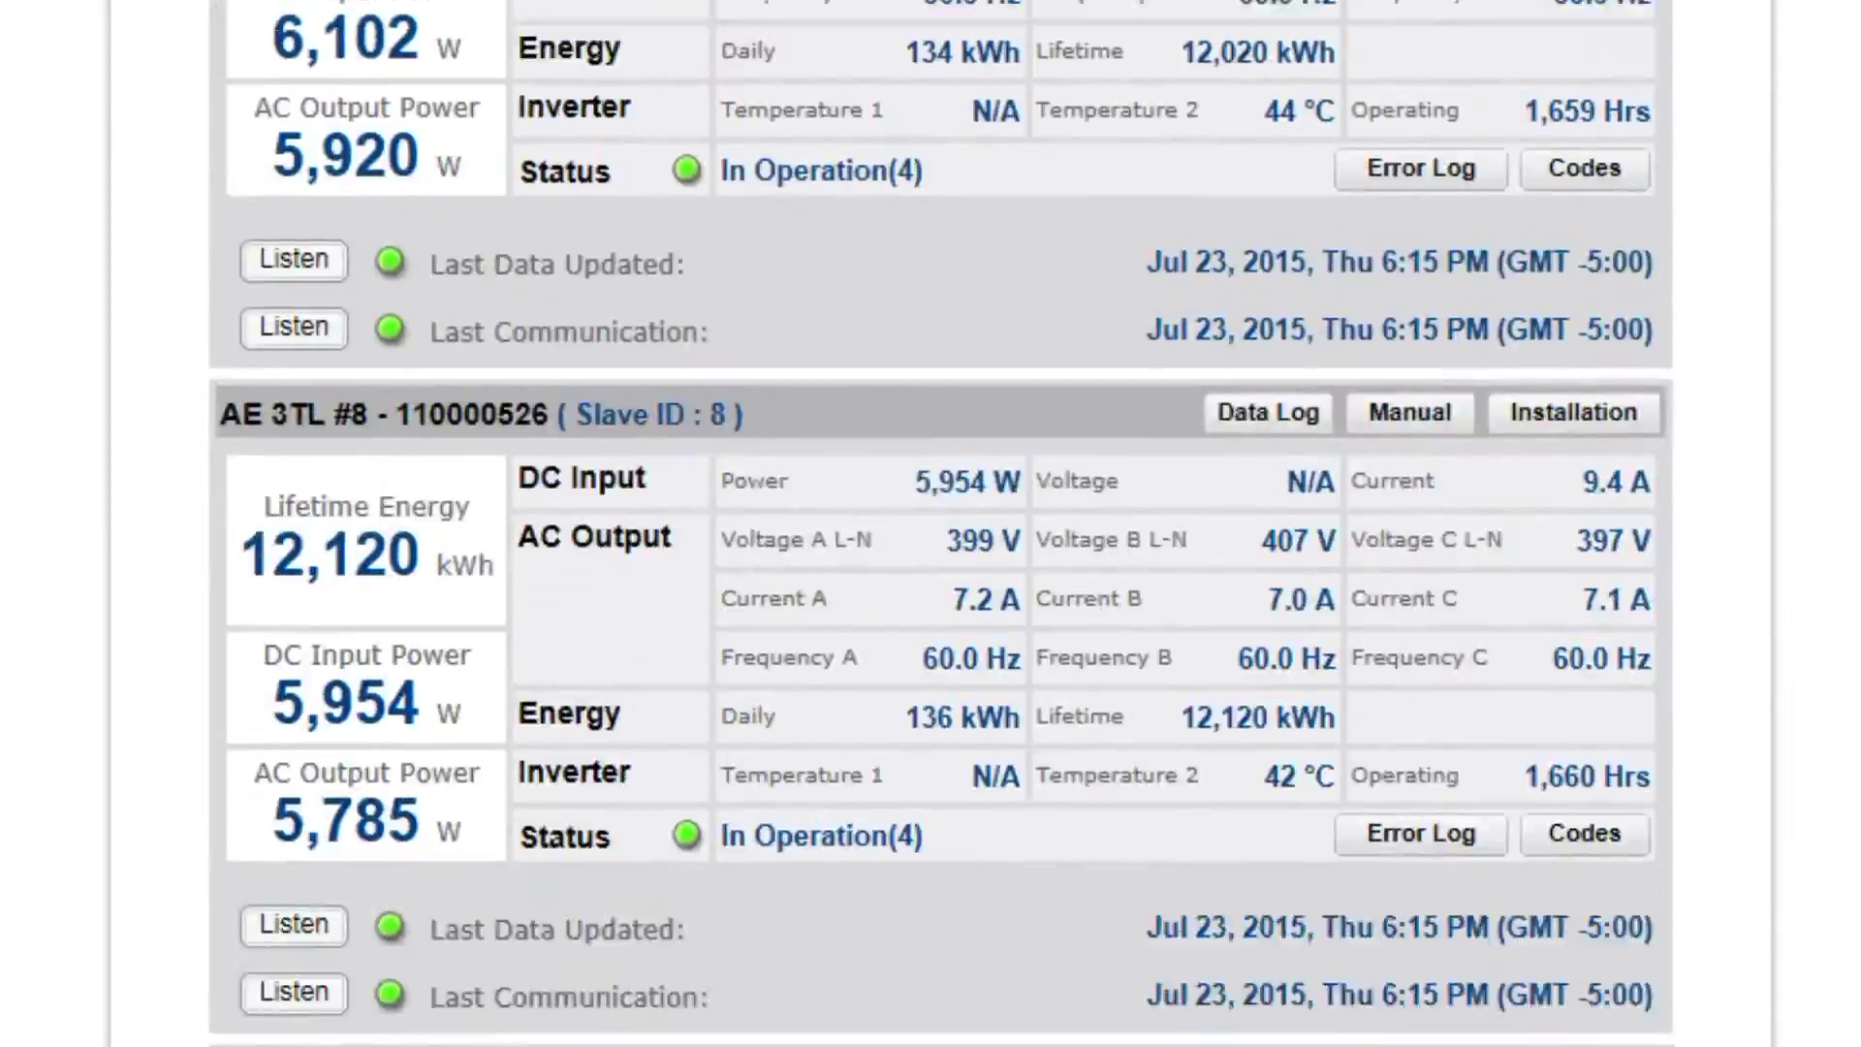
{"action": "scroll", "coordinate": [940, 524], "scroll_direction": "down", "scroll_amount": 5}
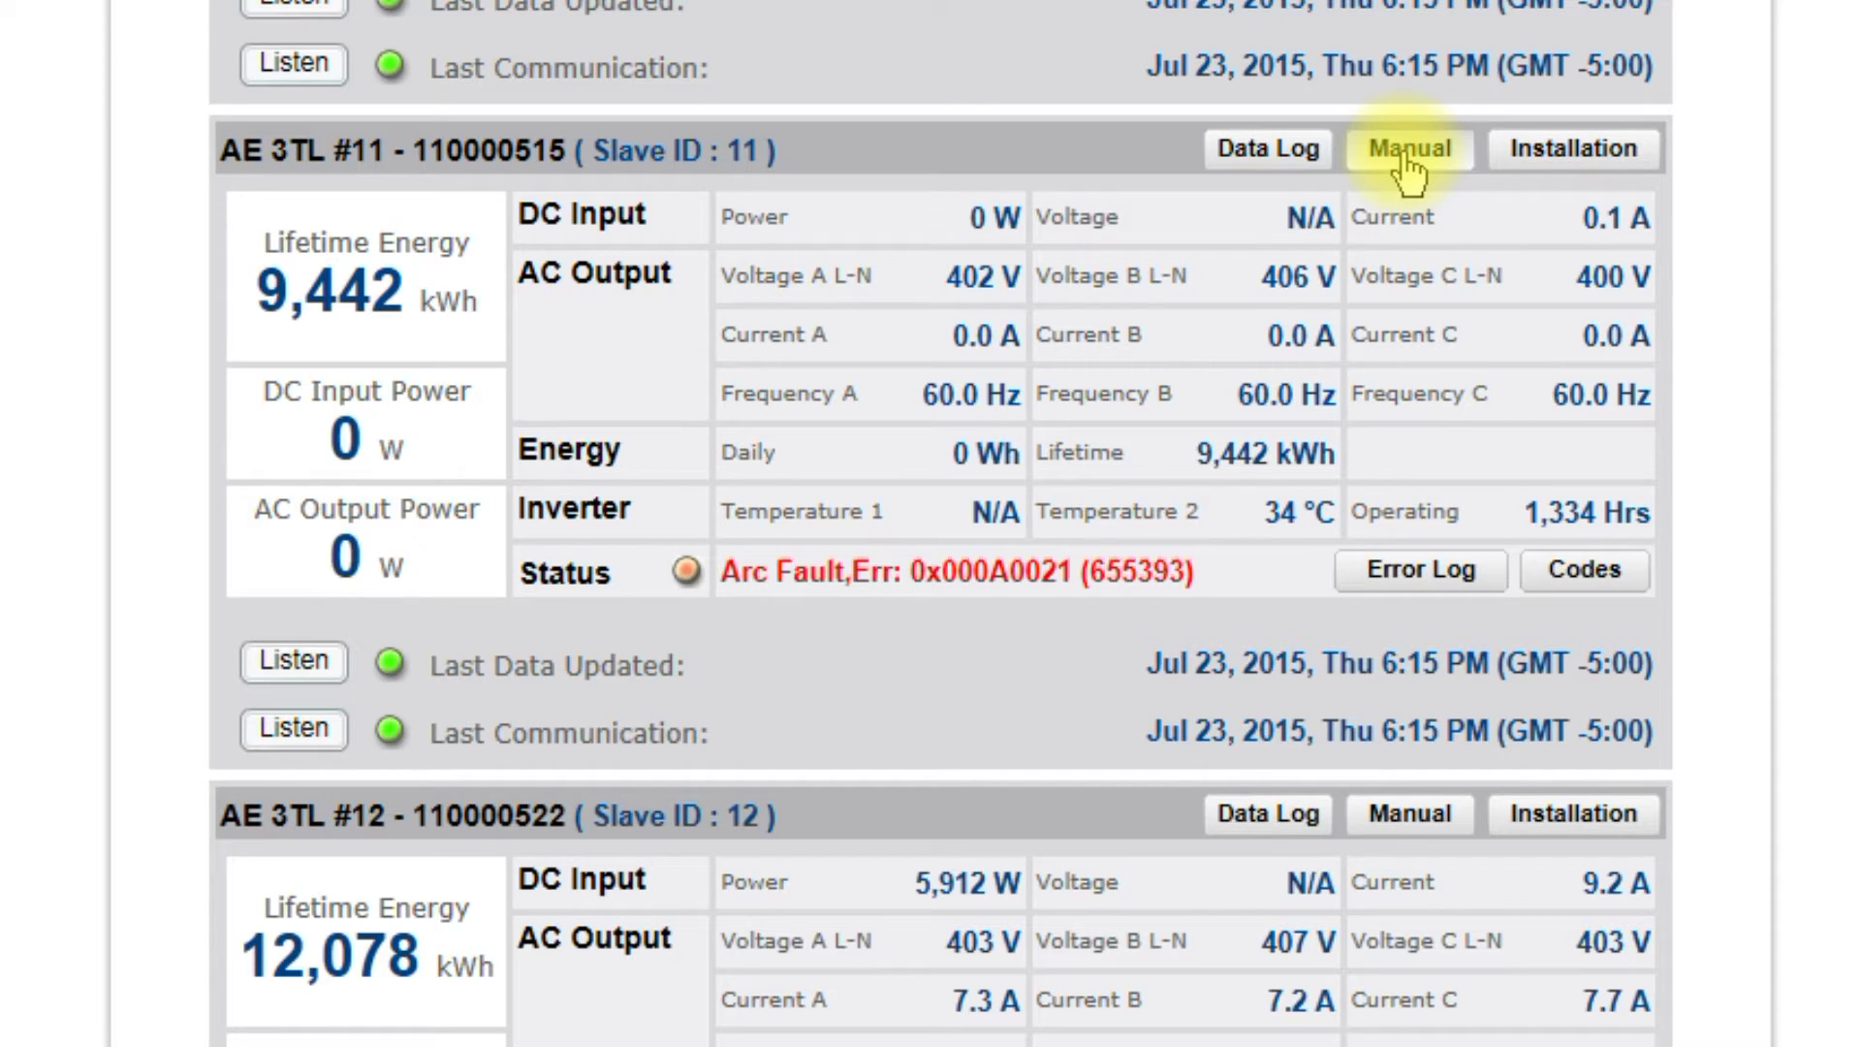
{"action": "left_click", "coordinate": [1405, 572]}
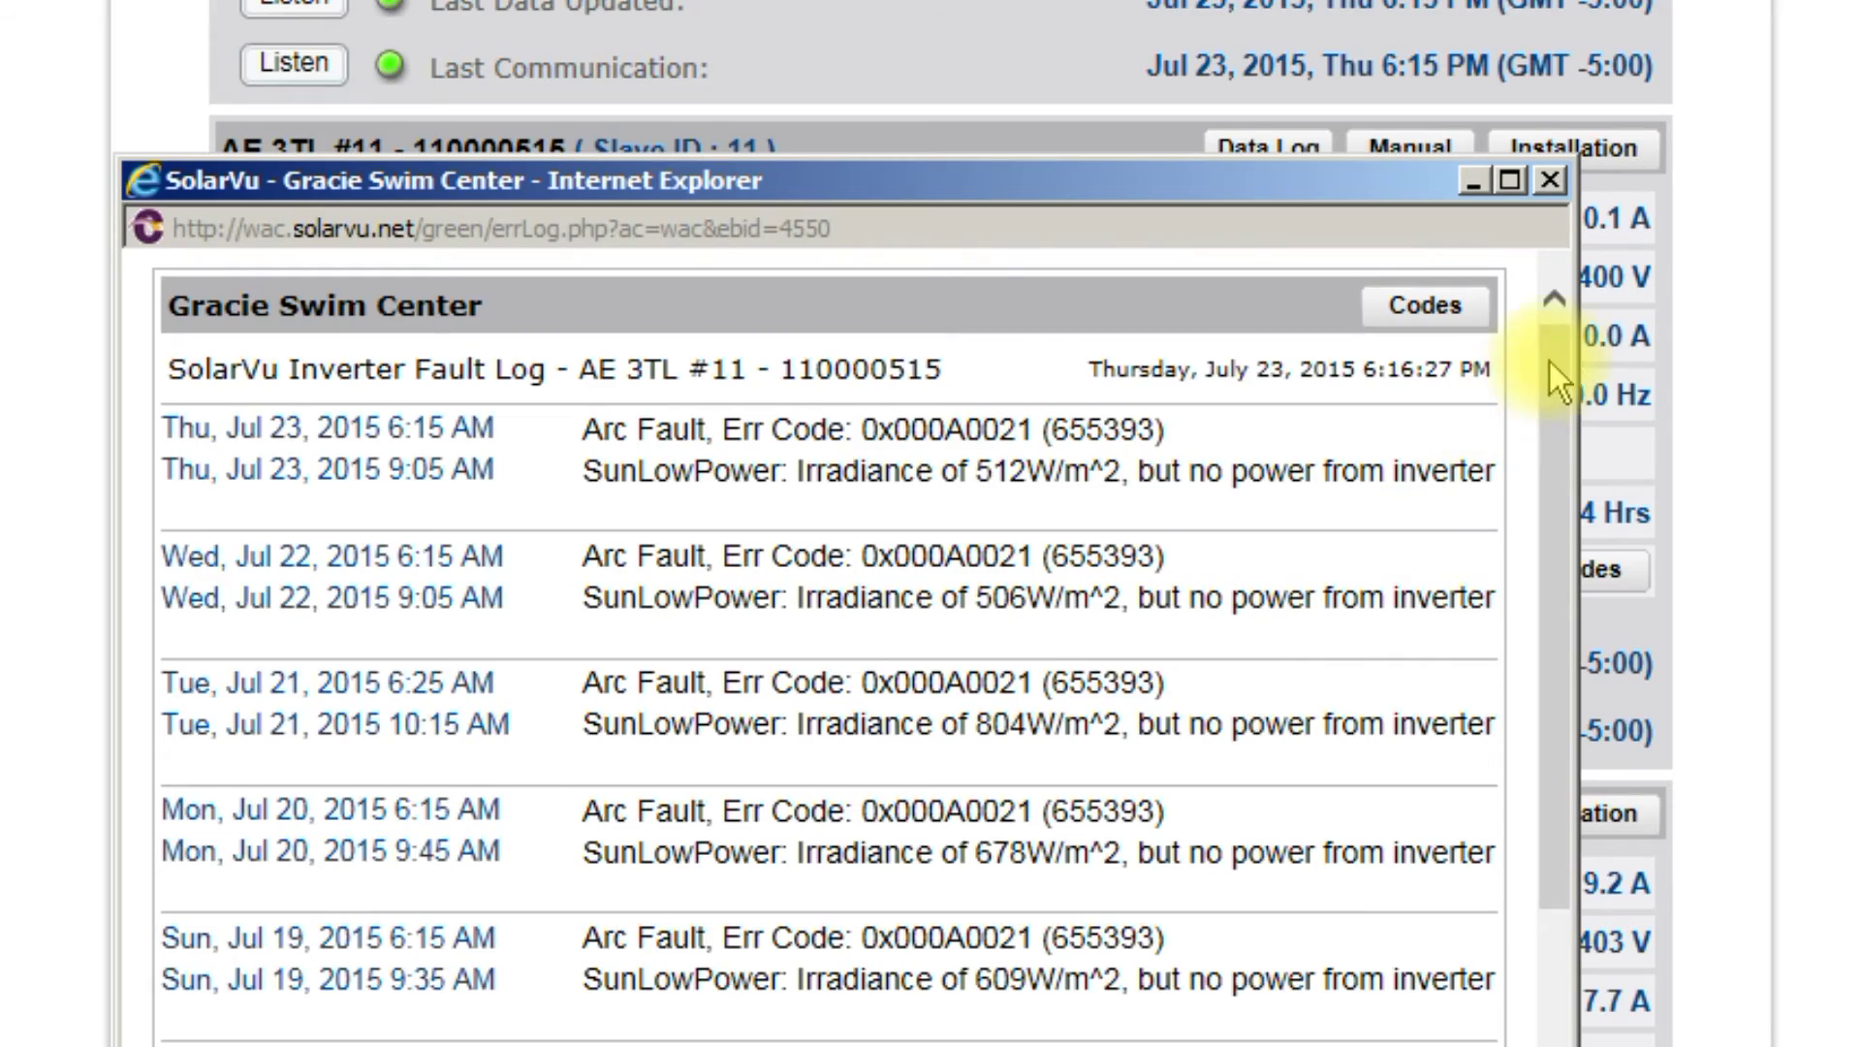
Switch the analyzer to the Equipment Log listing inverters AE 3TL #1–#14
{"action": "left_click_drag", "start_coordinate": [1555, 346], "coordinate": [1538, 951]}
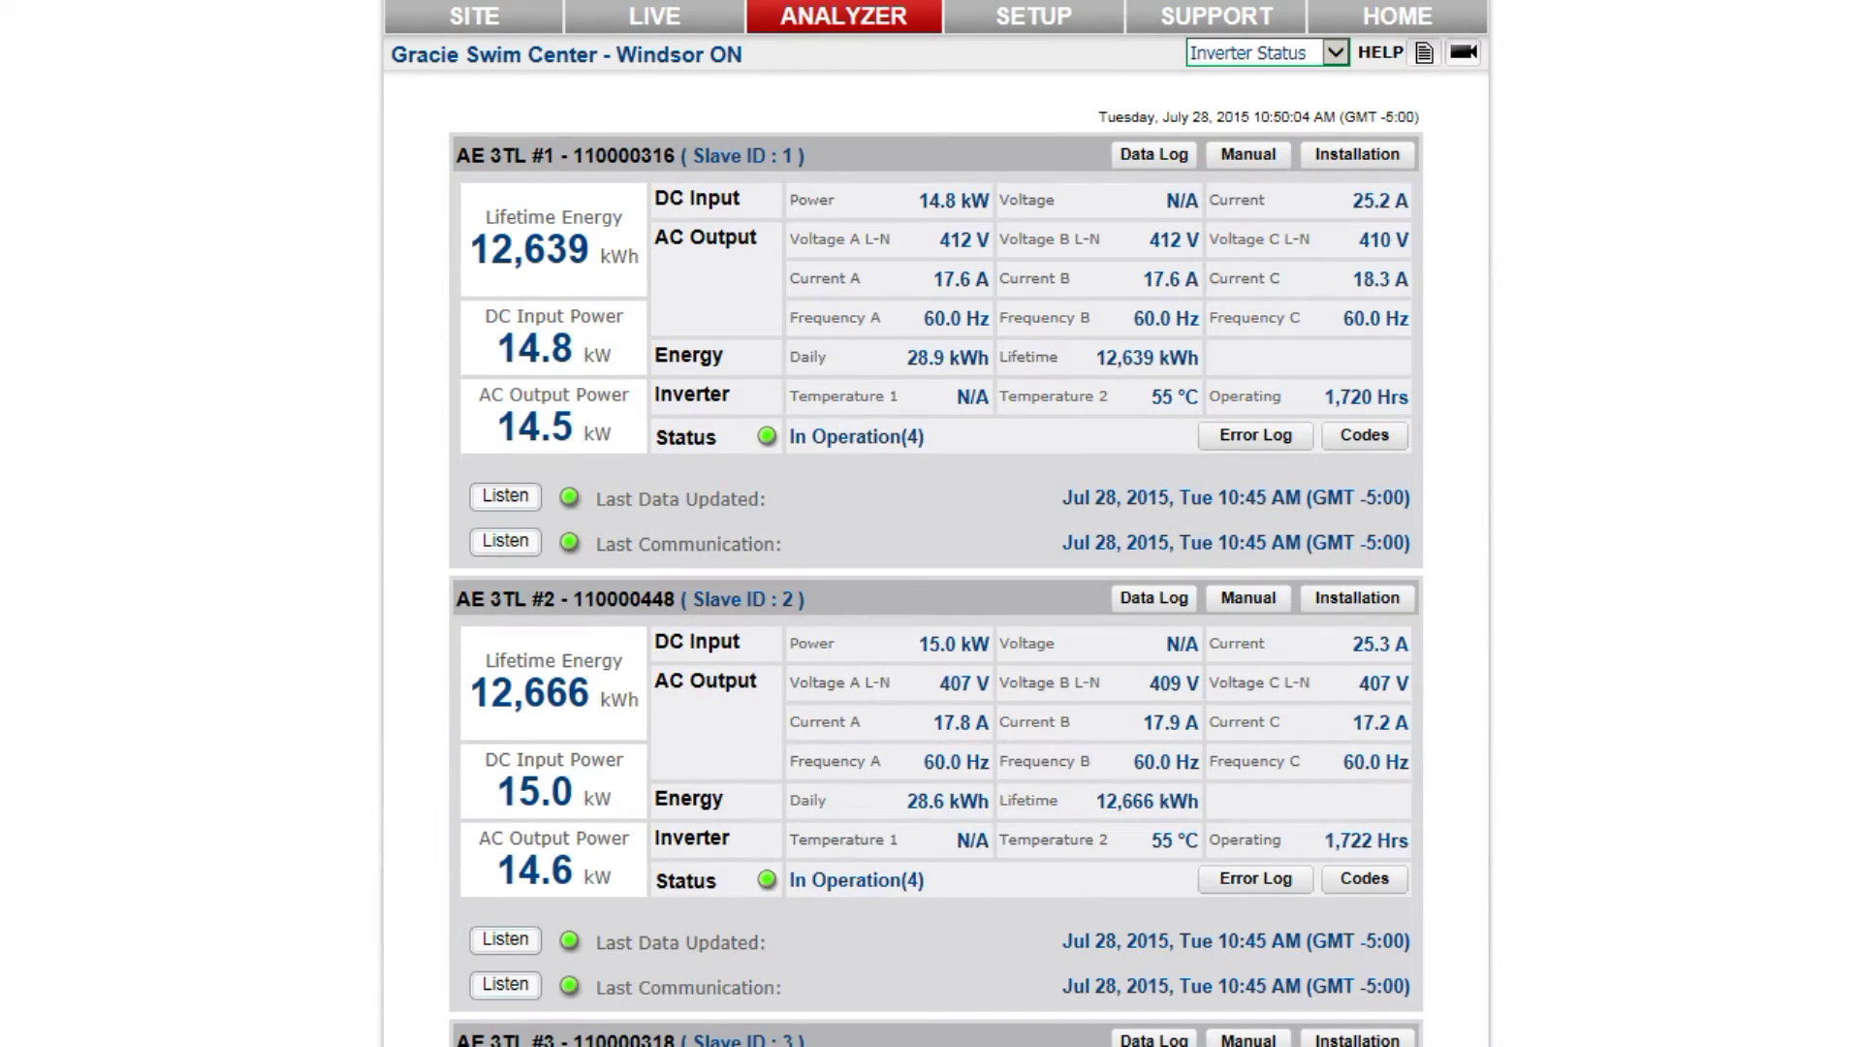
{"action": "left_click", "coordinate": [1336, 52]}
{"action": "left_click", "coordinate": [1294, 76]}
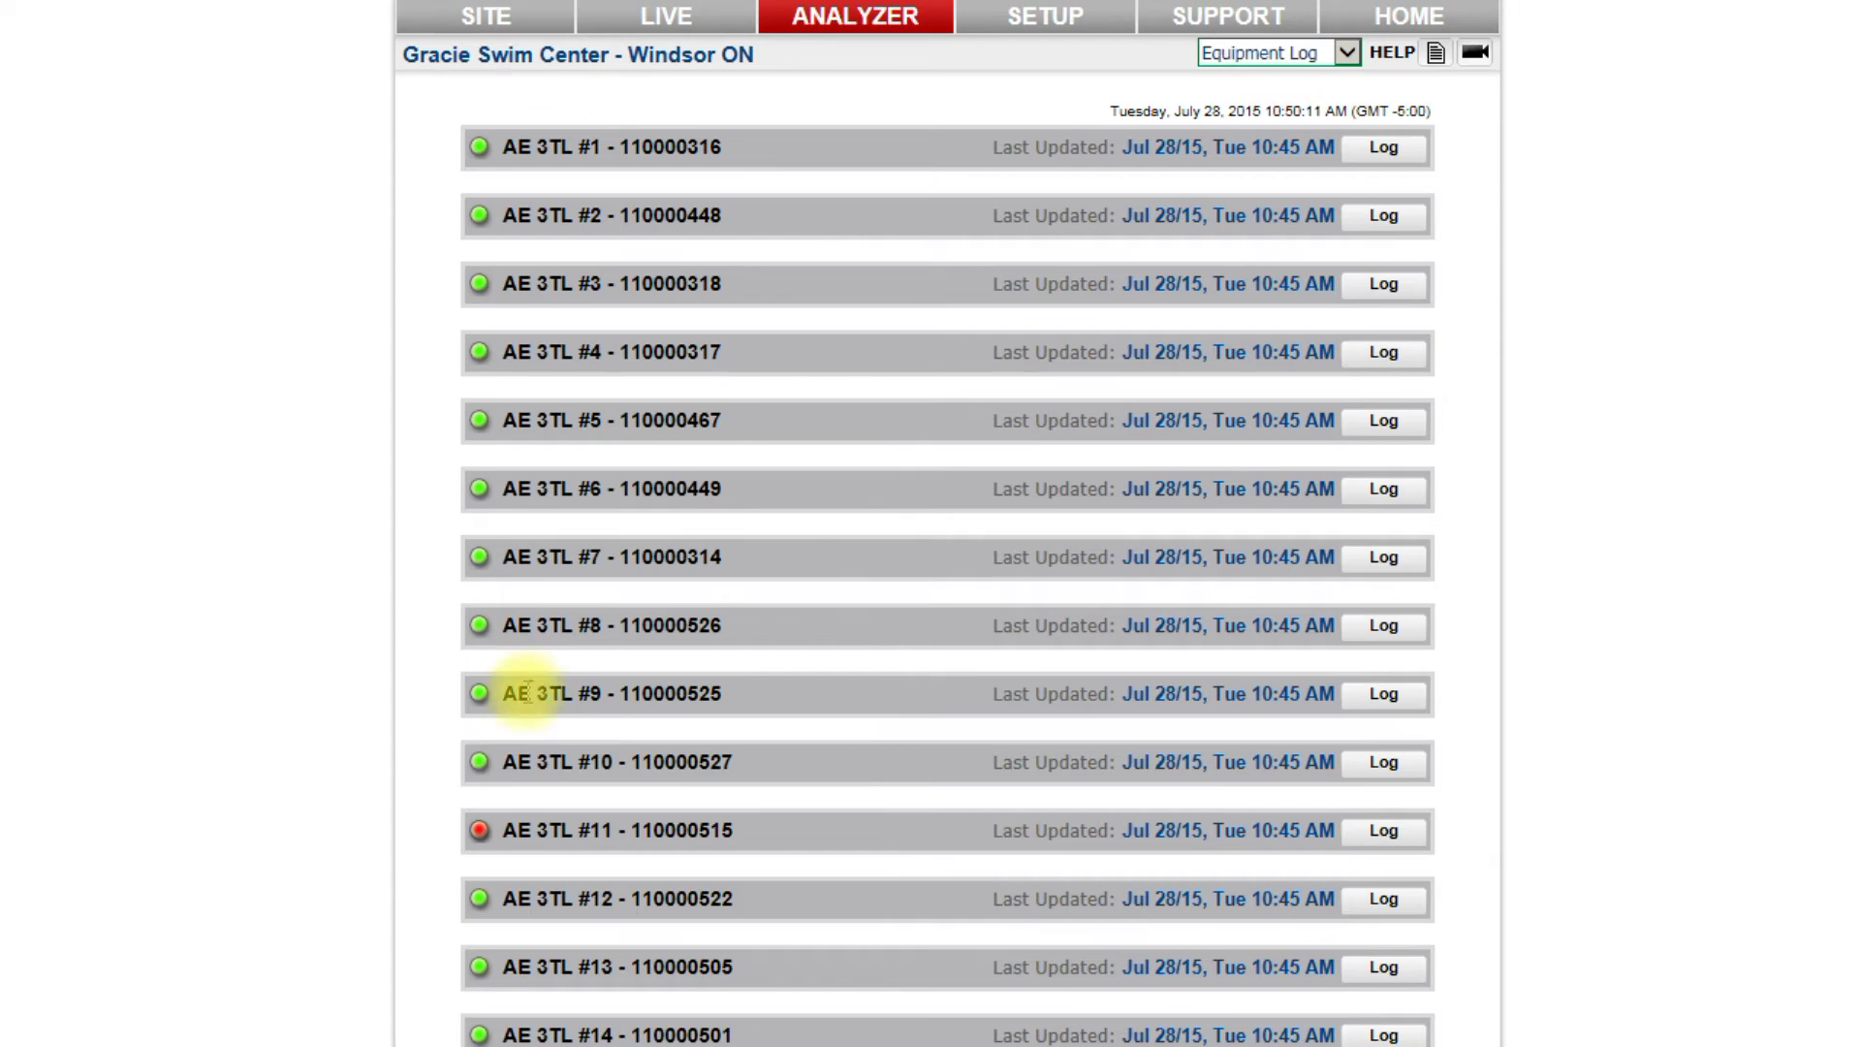
Open inverter #11's hourly log and load its Jul 25 readings at 12 PM, then 2 PM
{"action": "left_click", "coordinate": [1383, 836]}
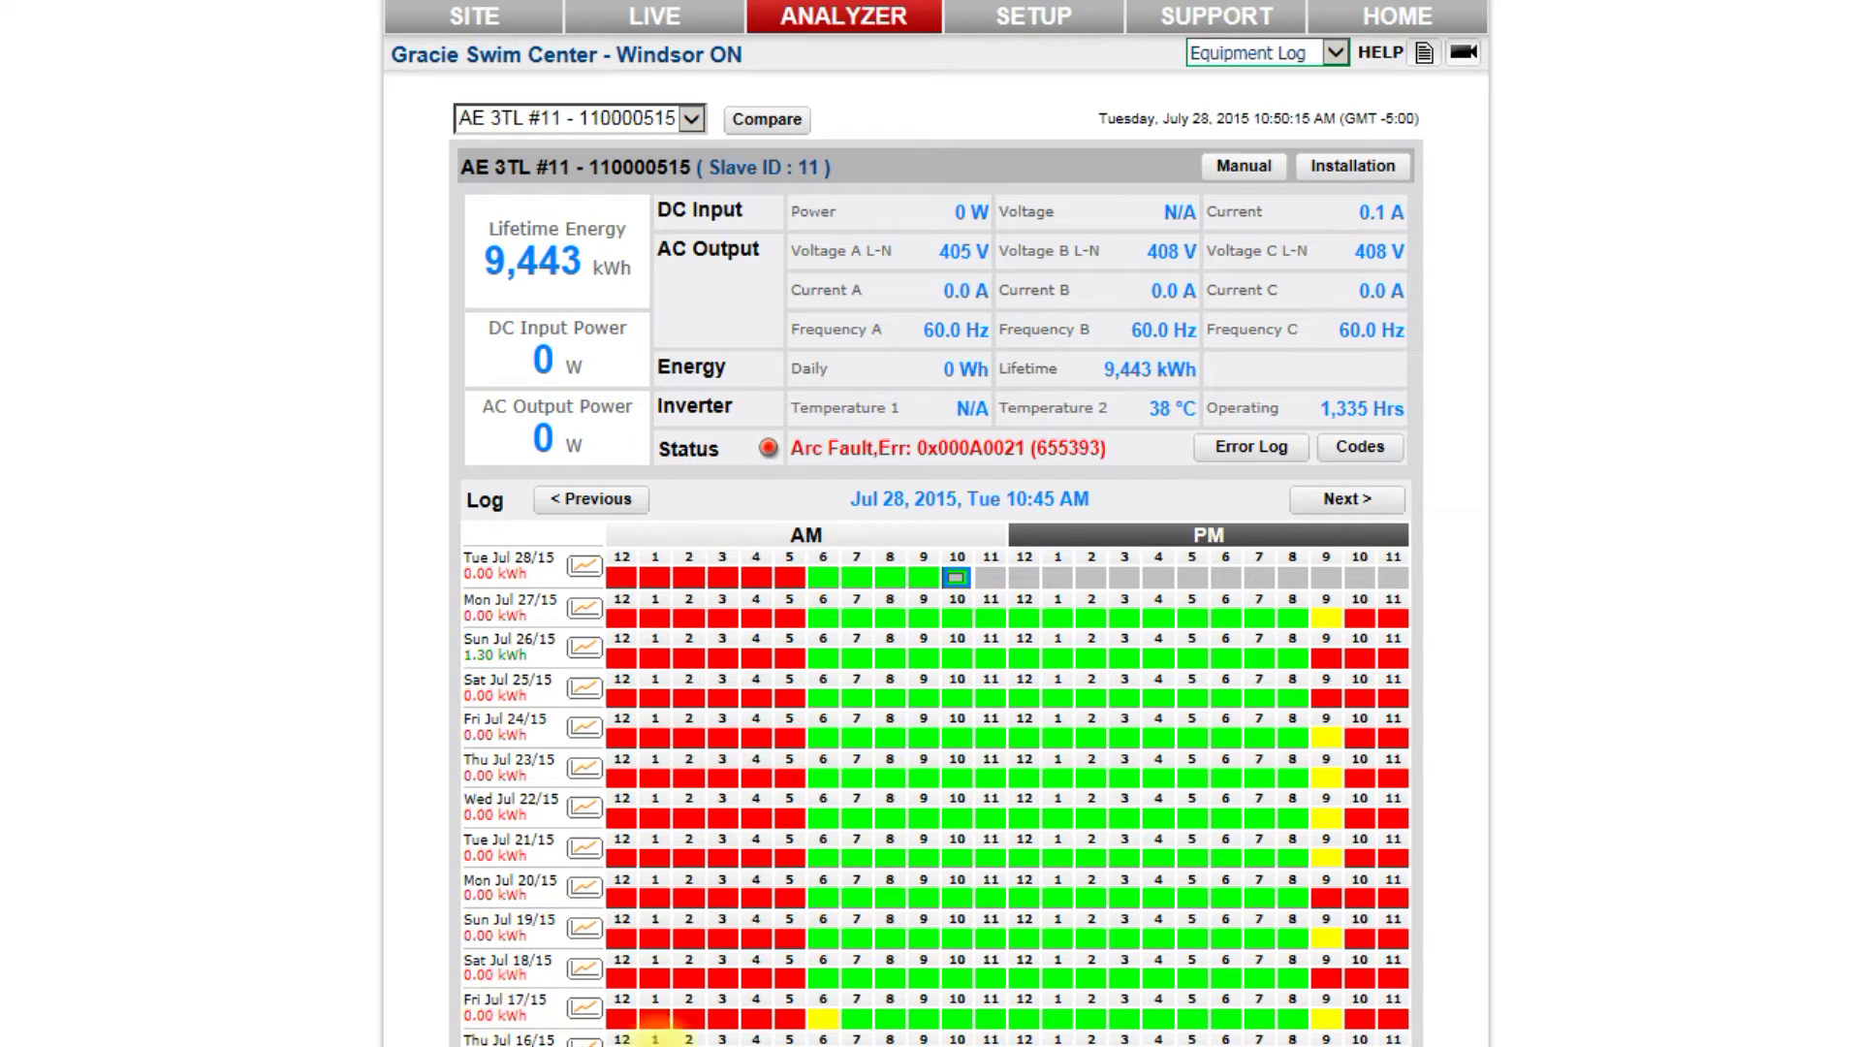
{"action": "left_click", "coordinate": [1014, 699]}
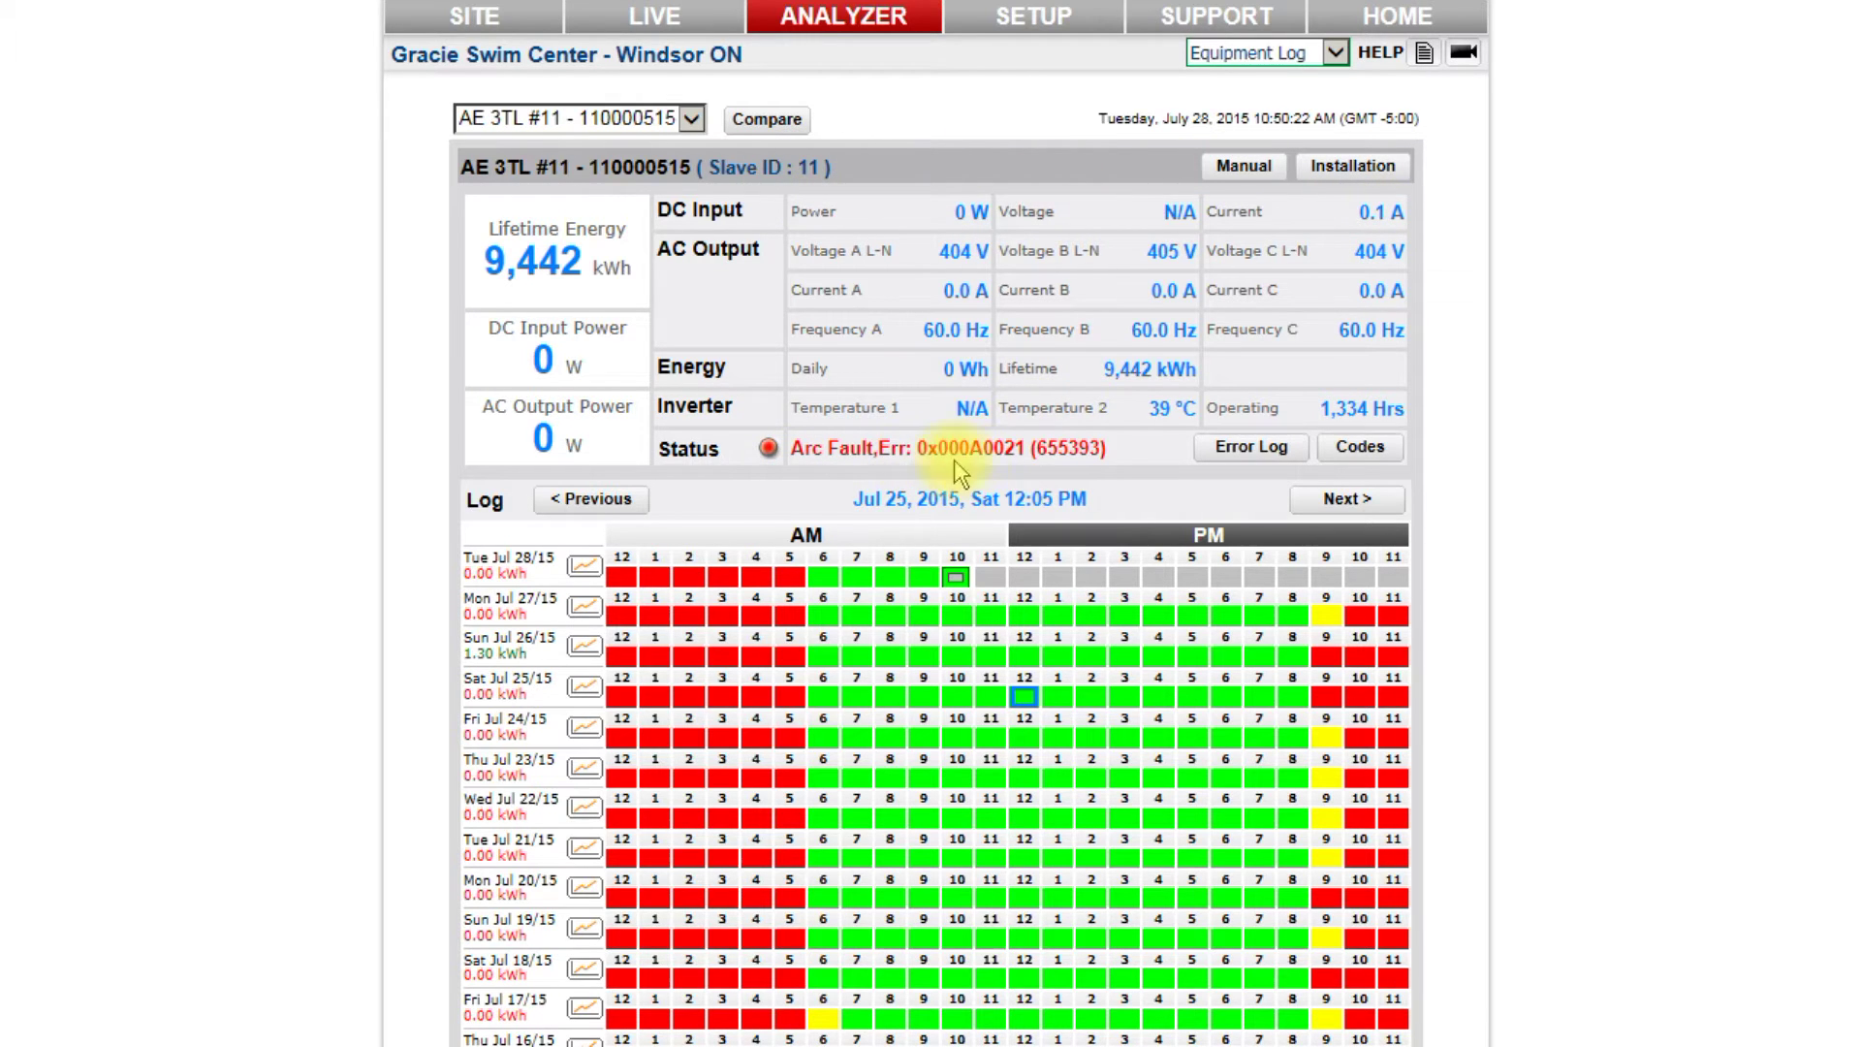
{"action": "left_click", "coordinate": [1348, 506]}
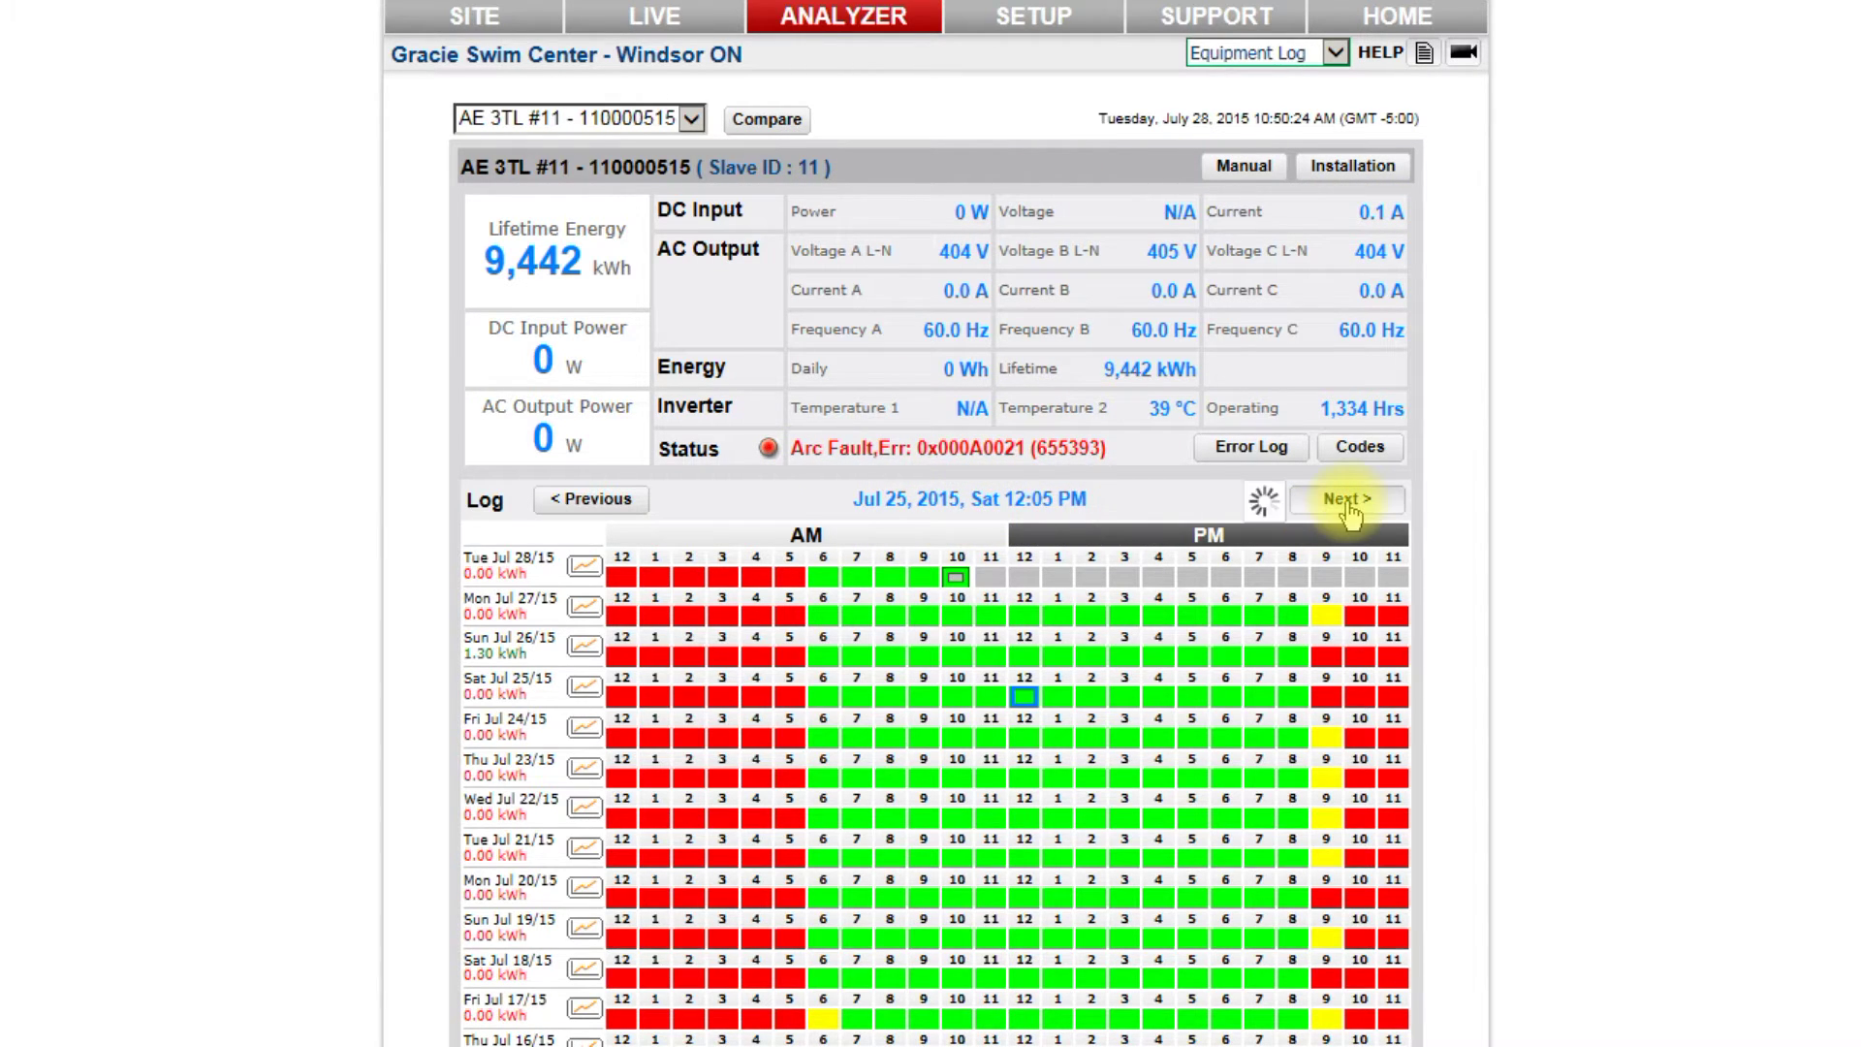
{"action": "left_click", "coordinate": [1348, 506]}
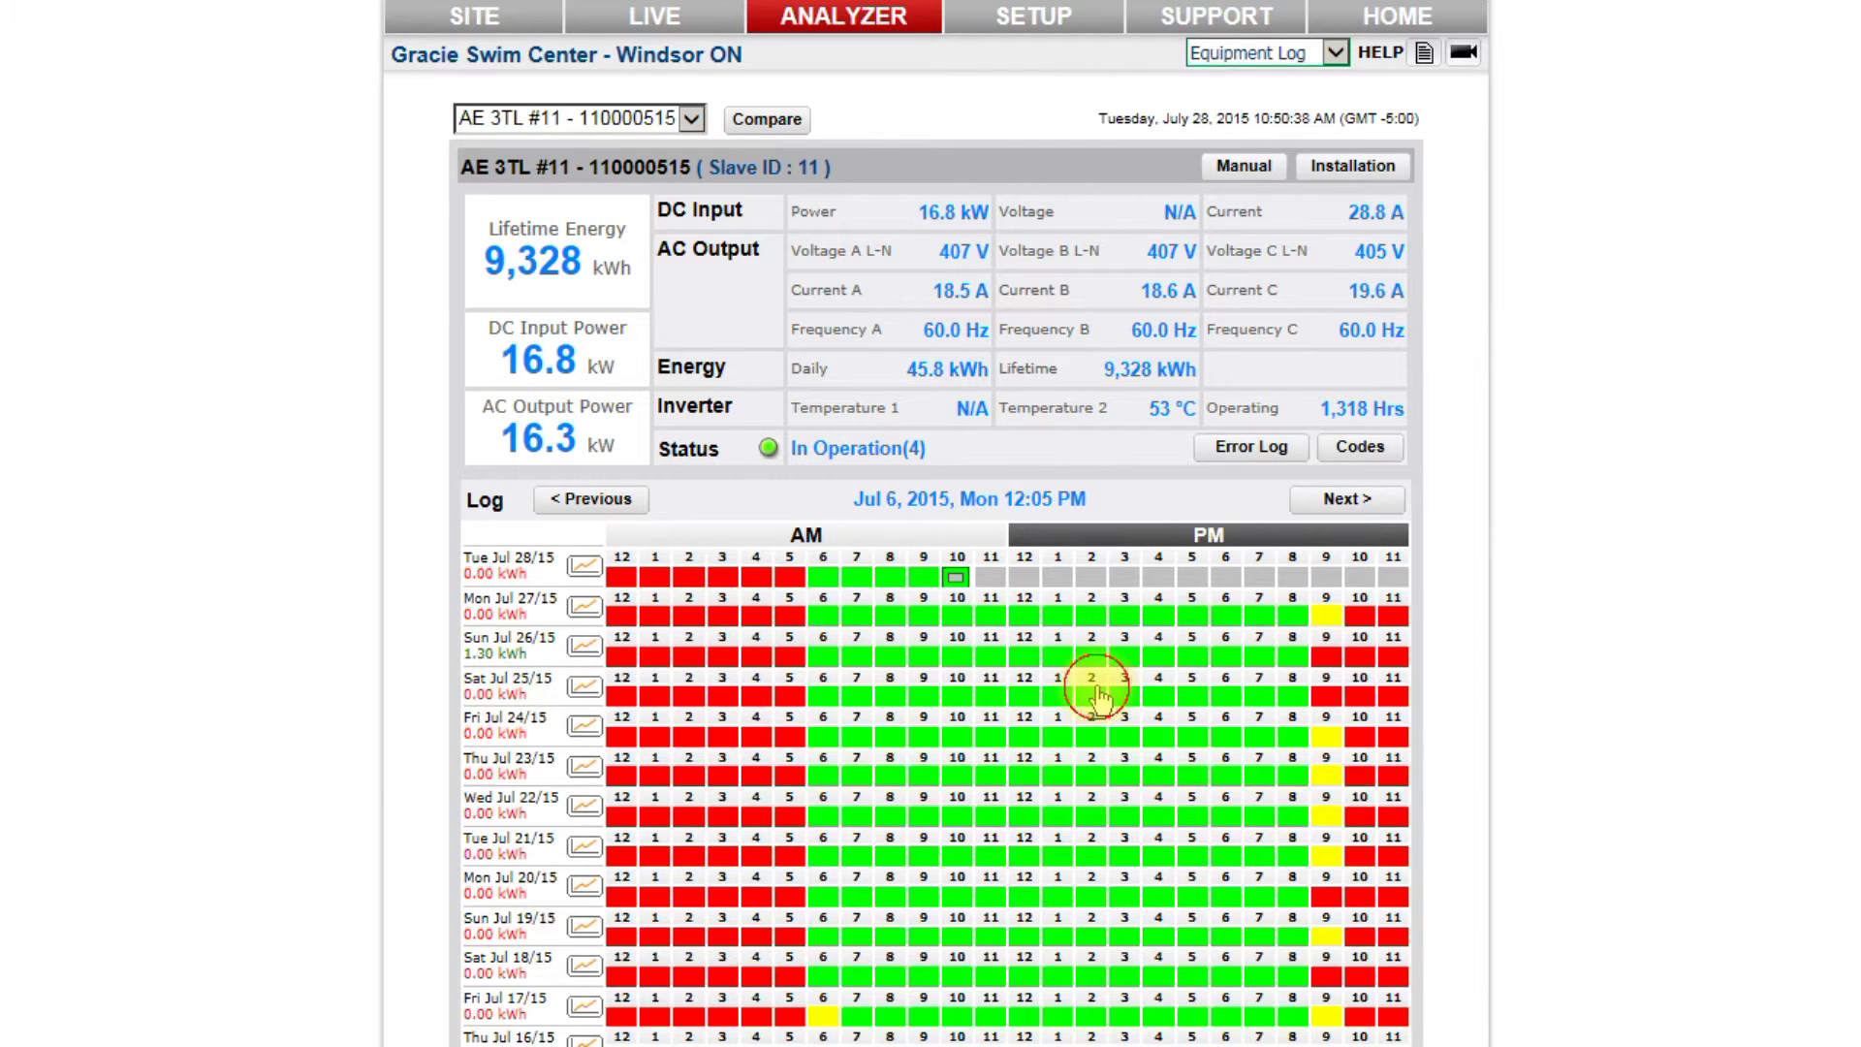
{"action": "left_click", "coordinate": [1092, 694]}
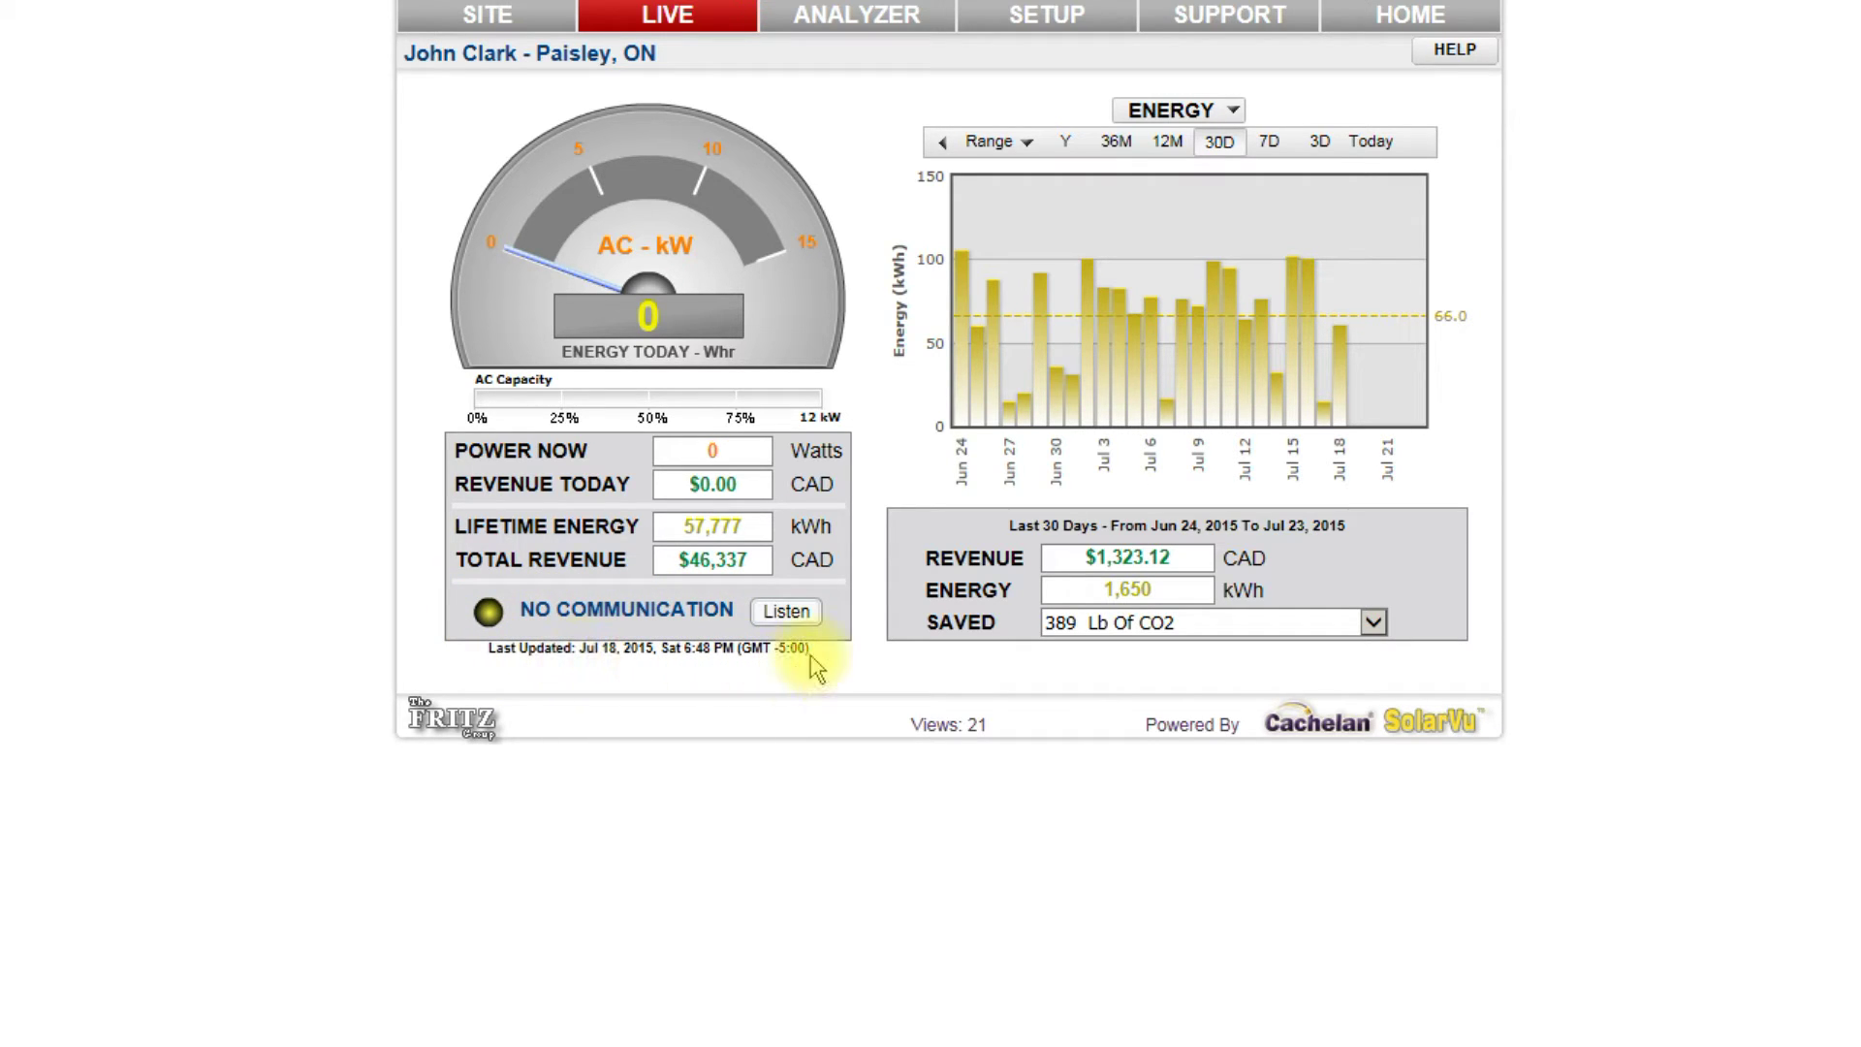
Show the Paisley site's inverter Communication history in the analyzer
{"action": "left_click", "coordinate": [896, 27]}
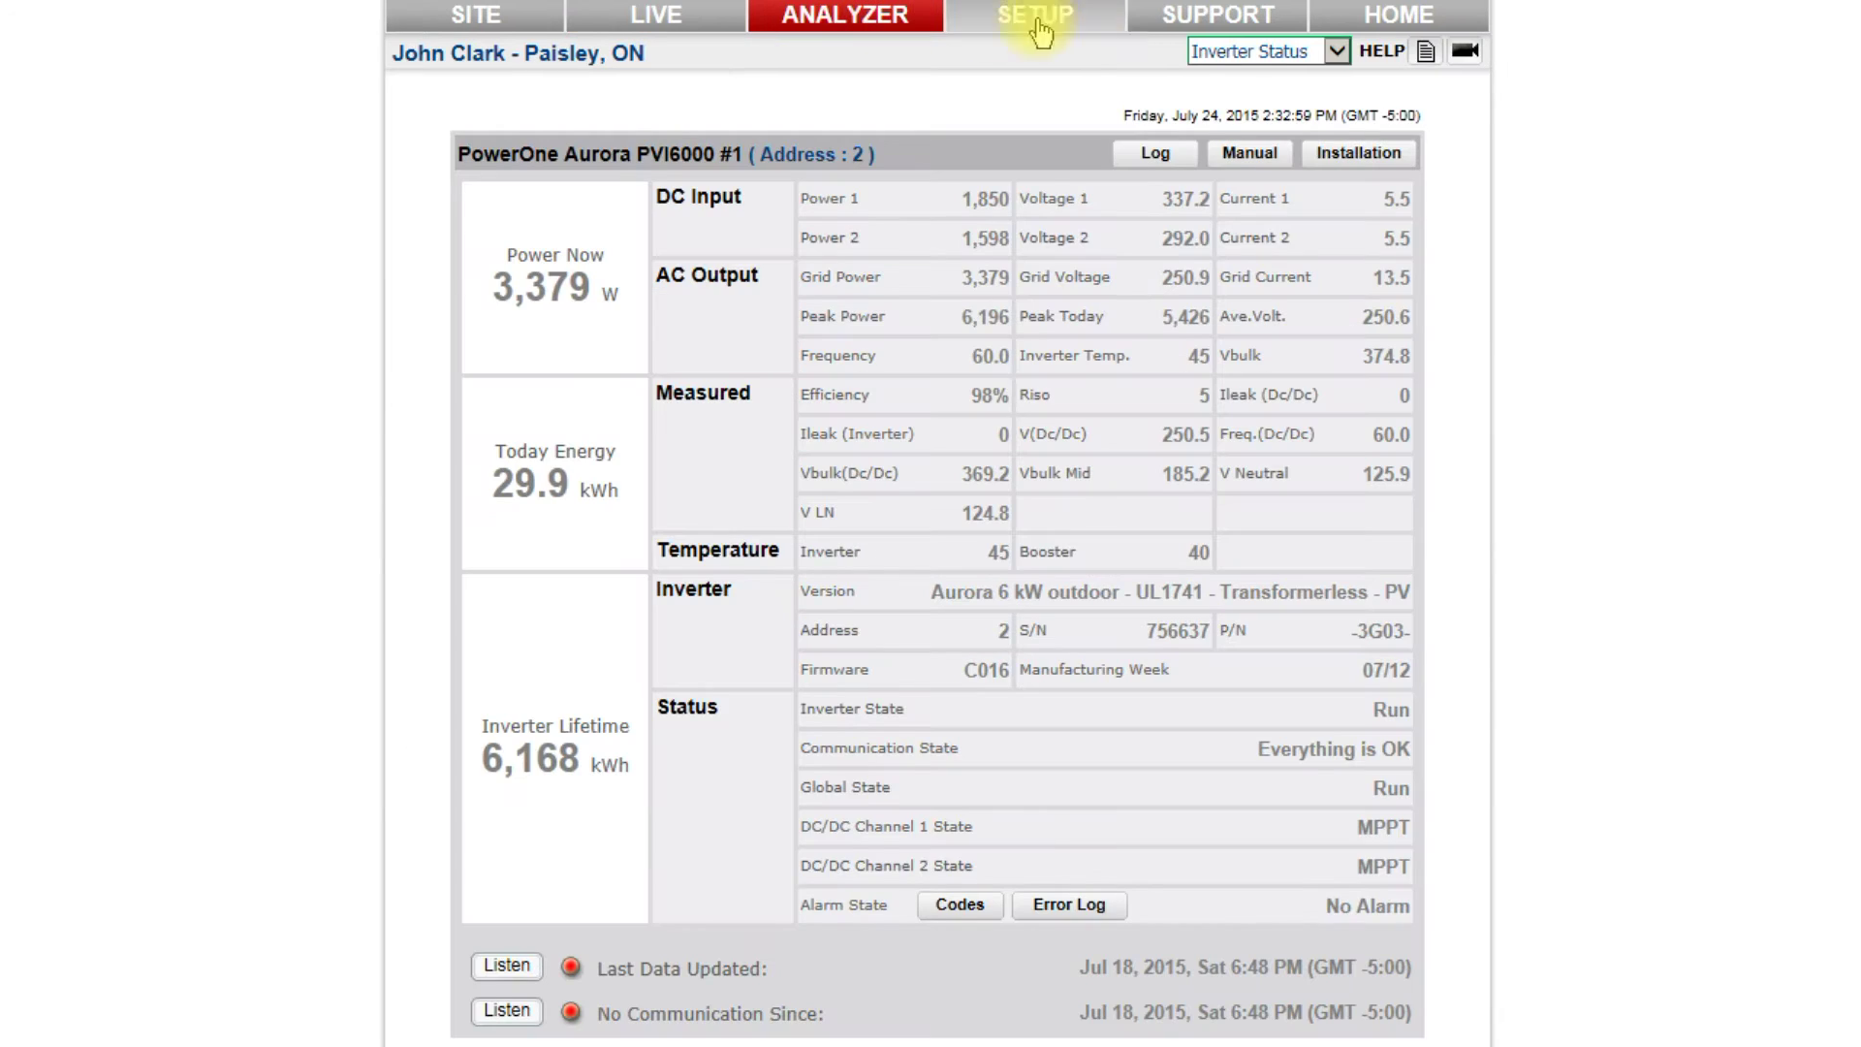
{"action": "left_click", "coordinate": [1337, 53]}
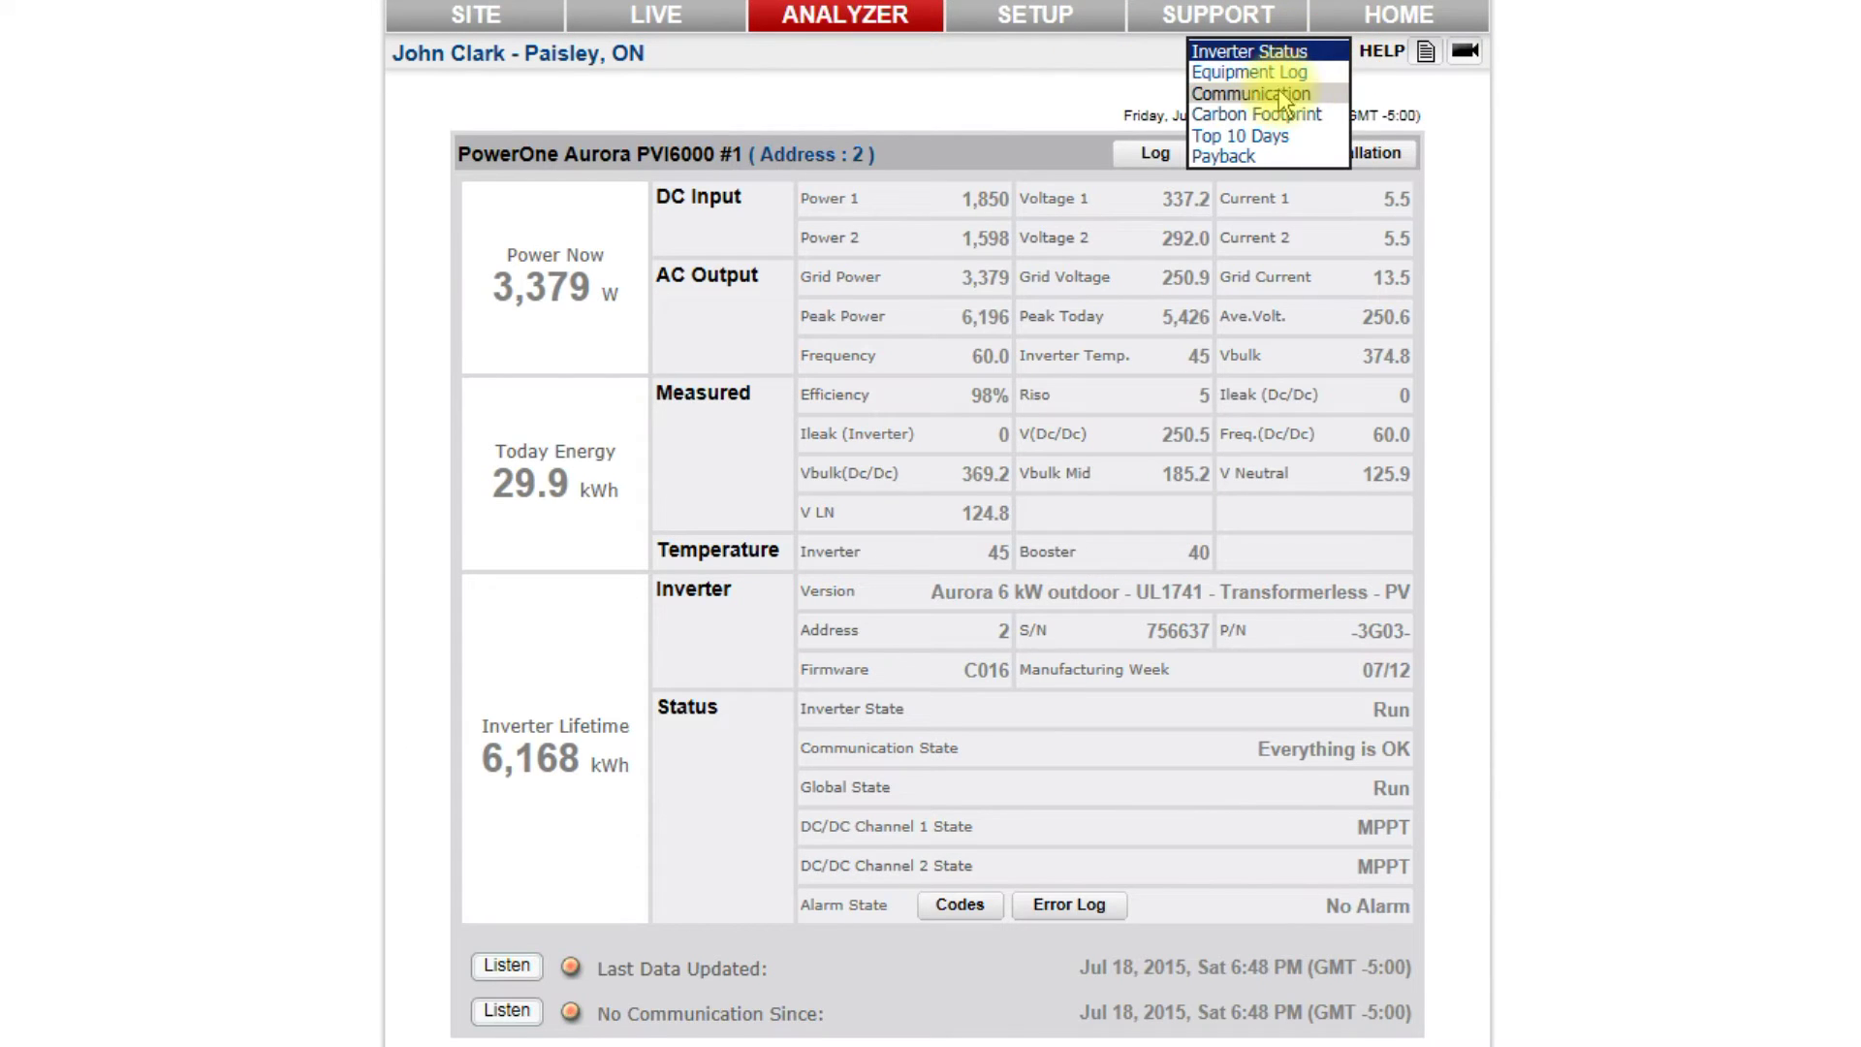
{"action": "left_click", "coordinate": [1297, 93]}
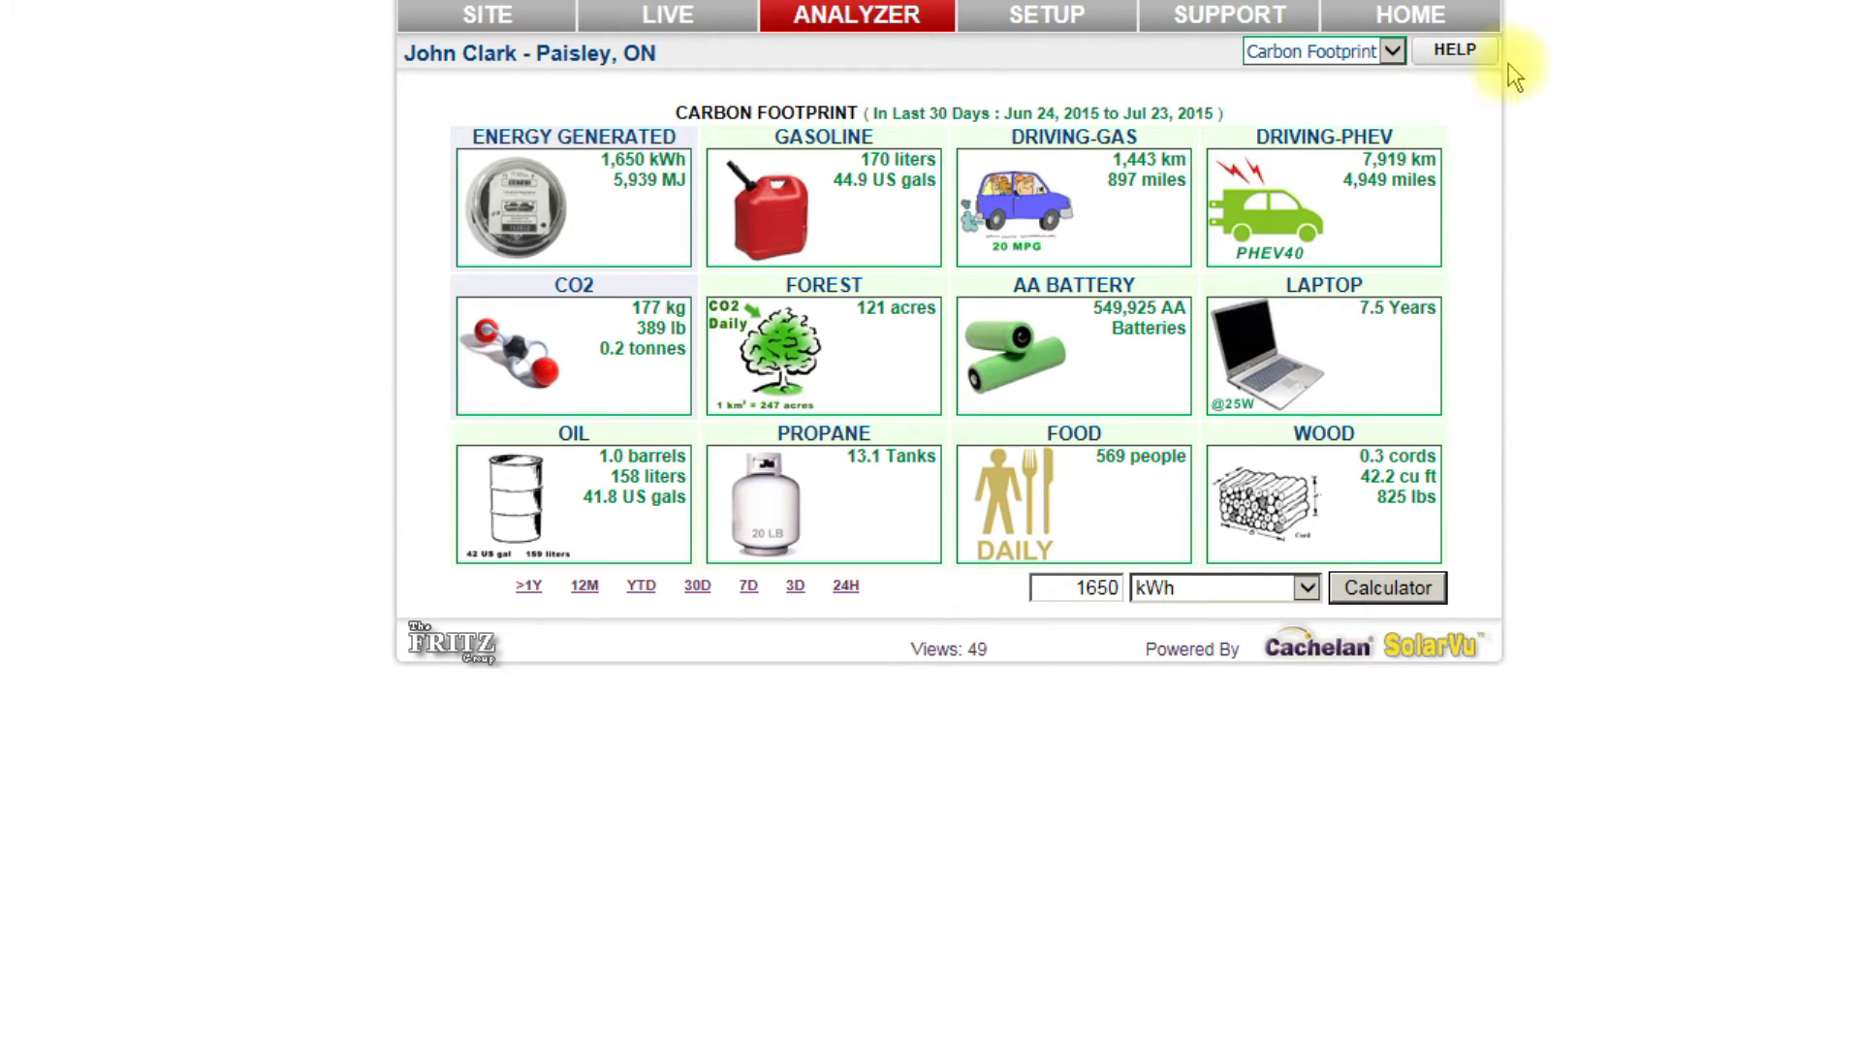
View the Payback report, then the Top 10 Days production report
{"action": "left_click", "coordinate": [1393, 54]}
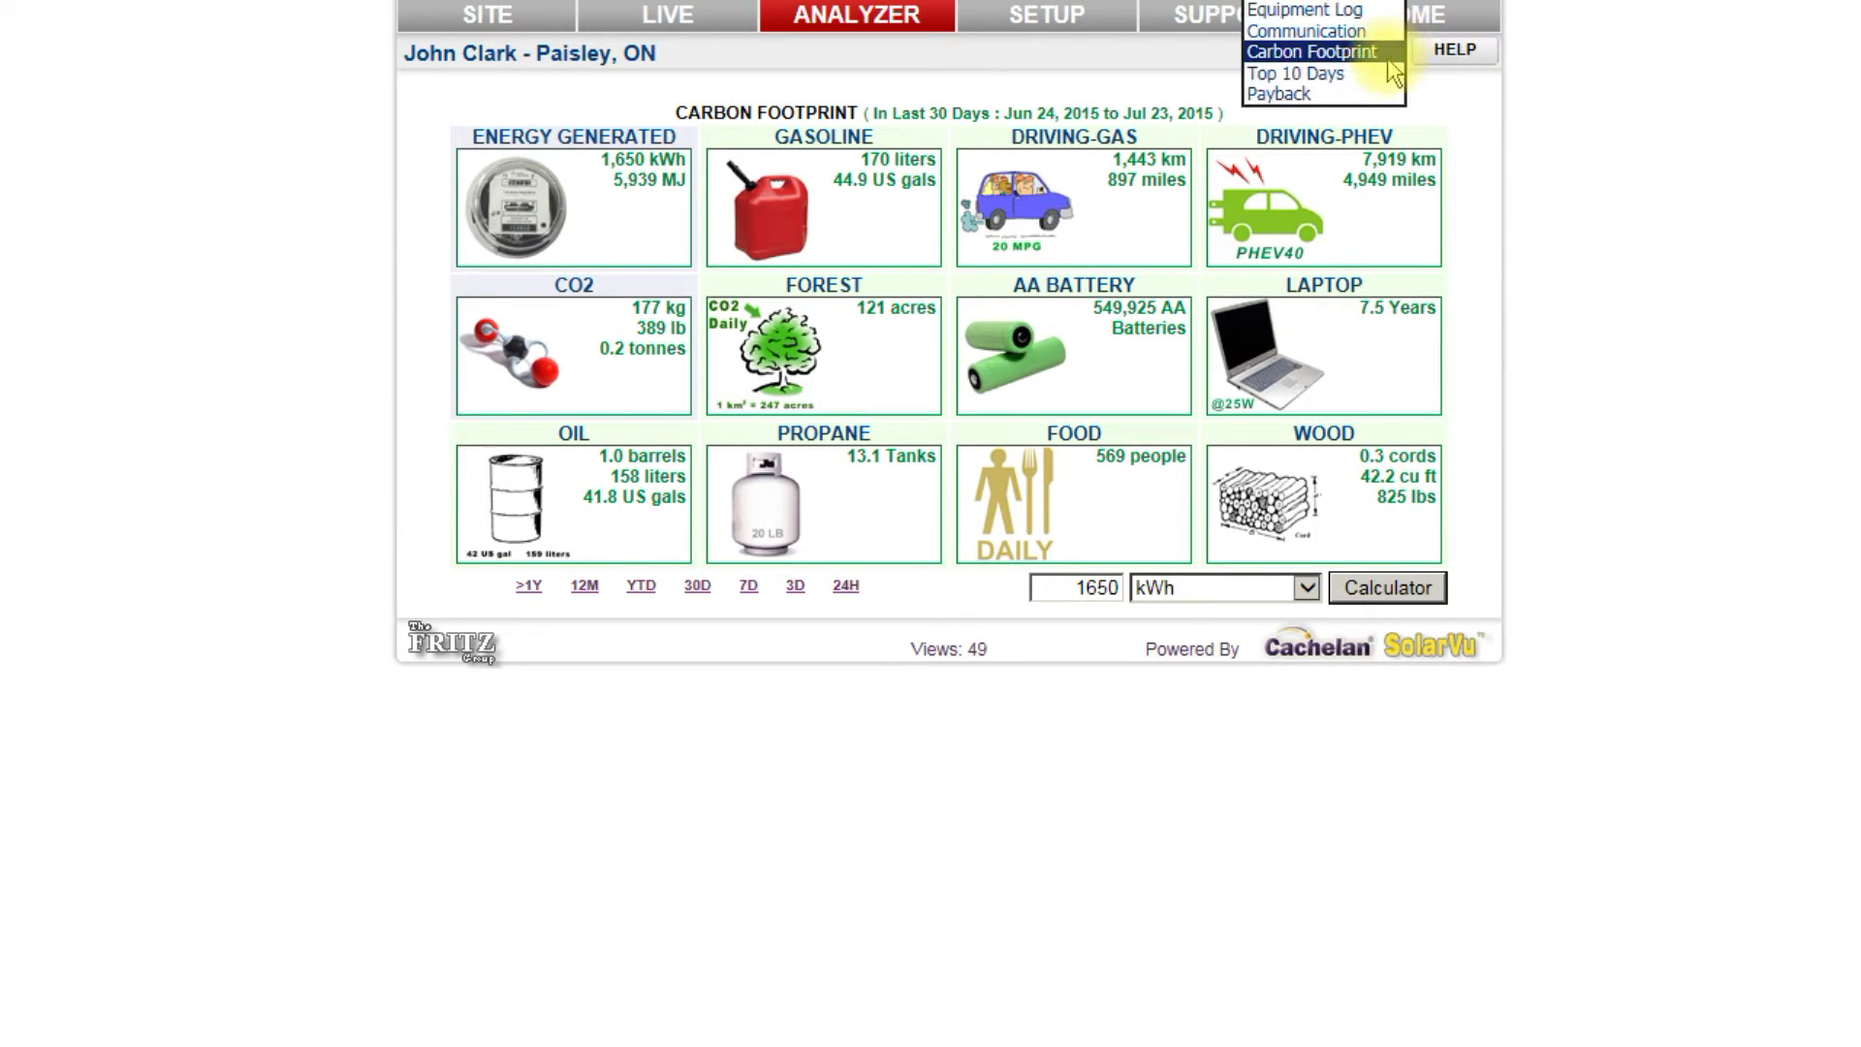
{"action": "left_click", "coordinate": [1364, 91]}
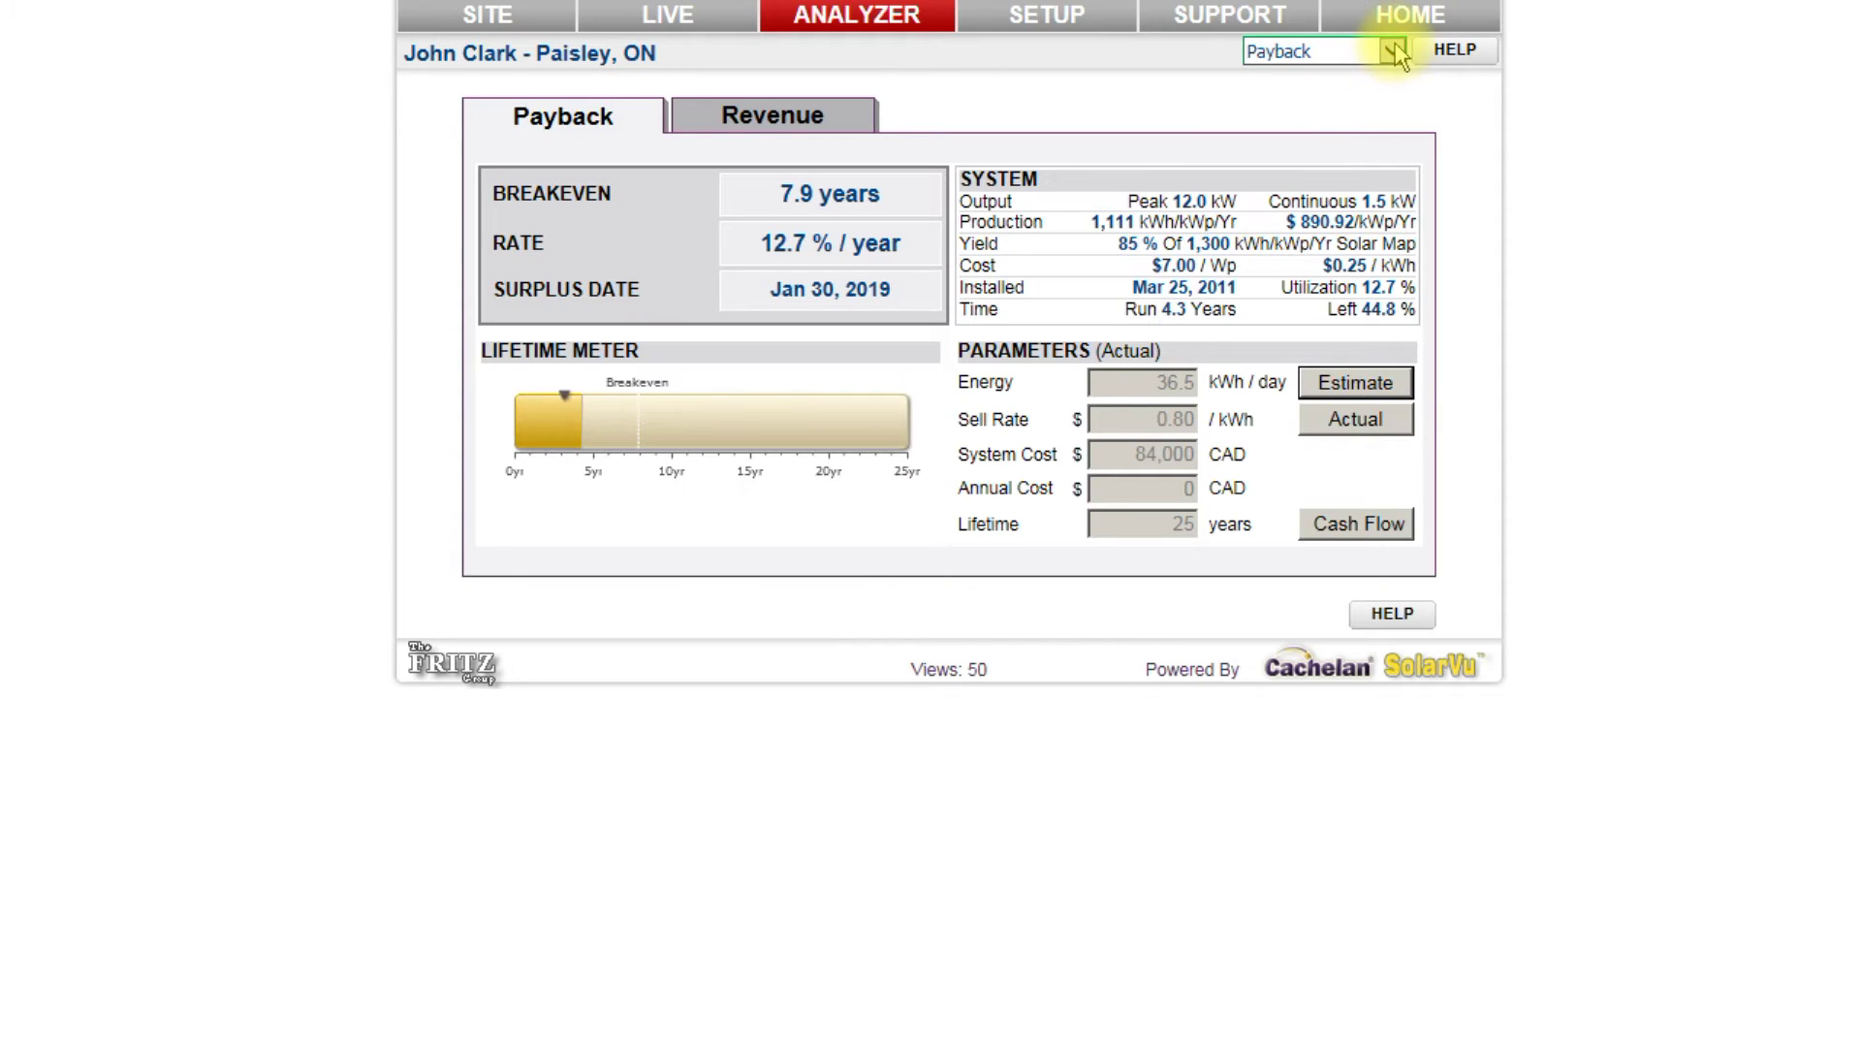
{"action": "left_click", "coordinate": [1393, 53]}
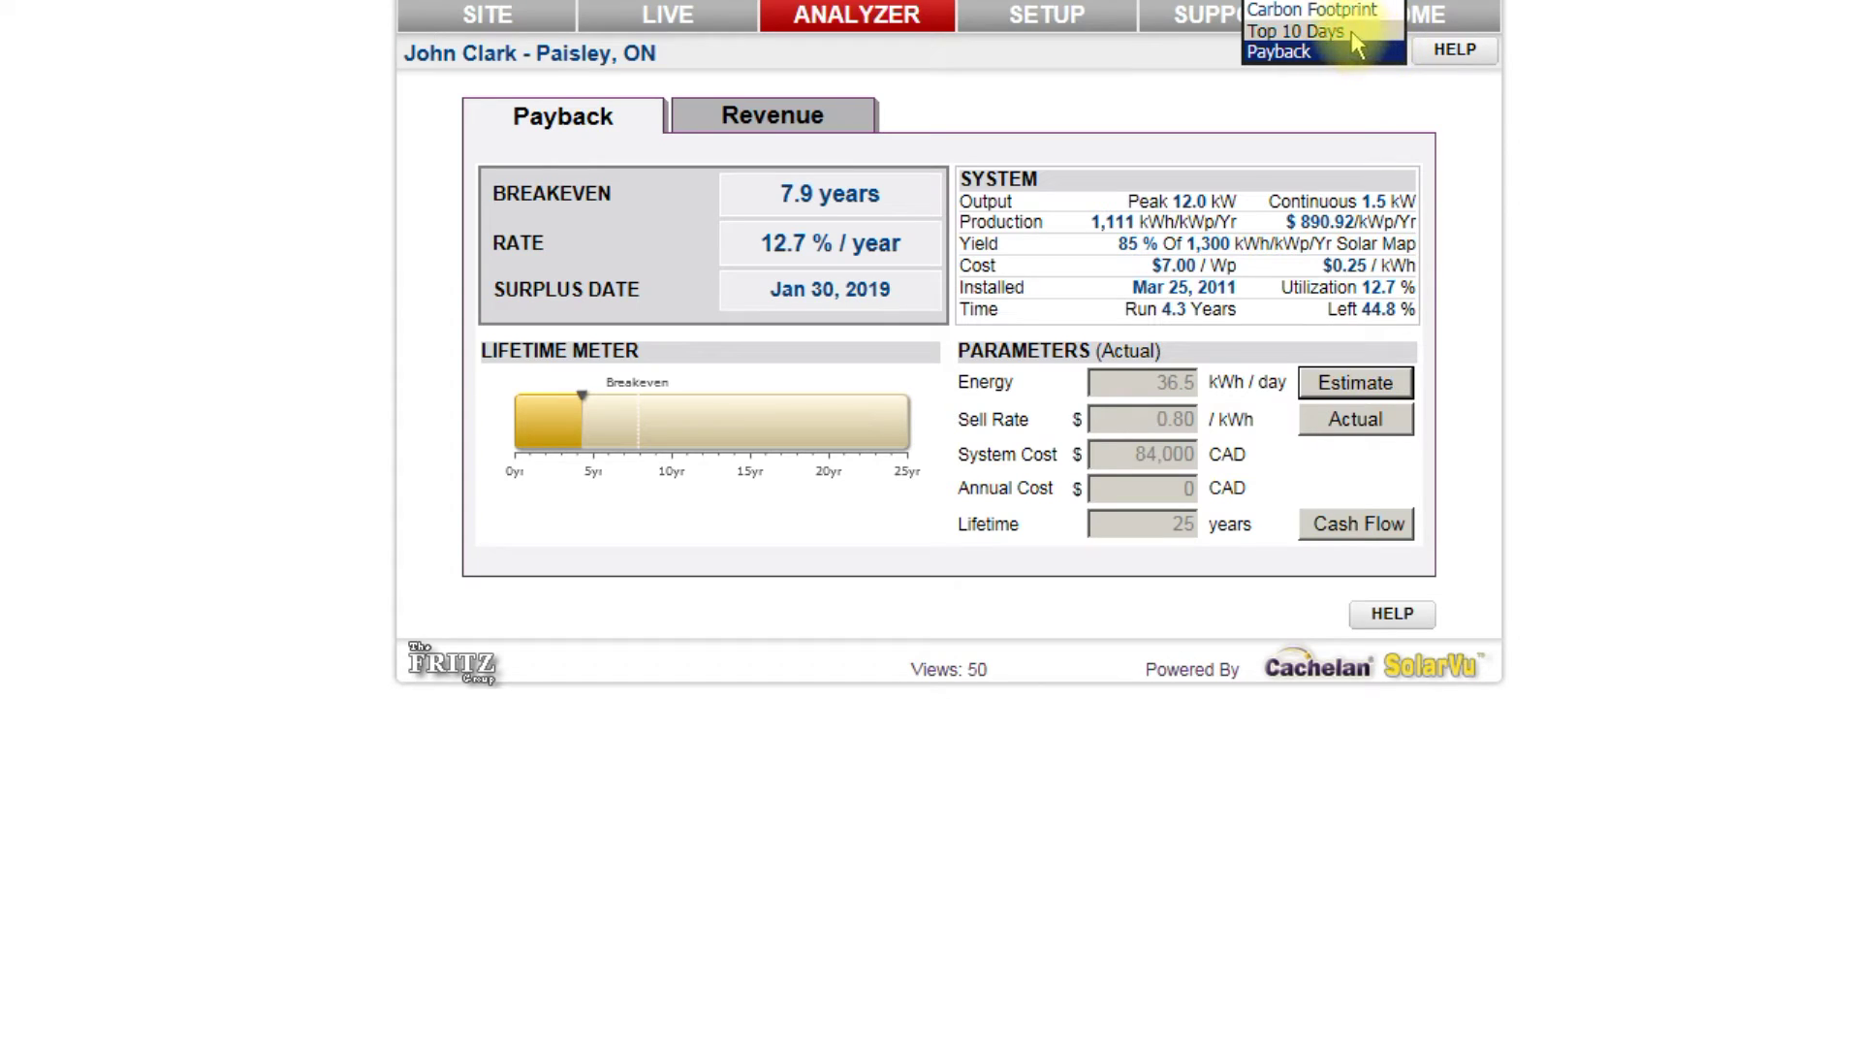
{"action": "left_click", "coordinate": [1351, 31]}
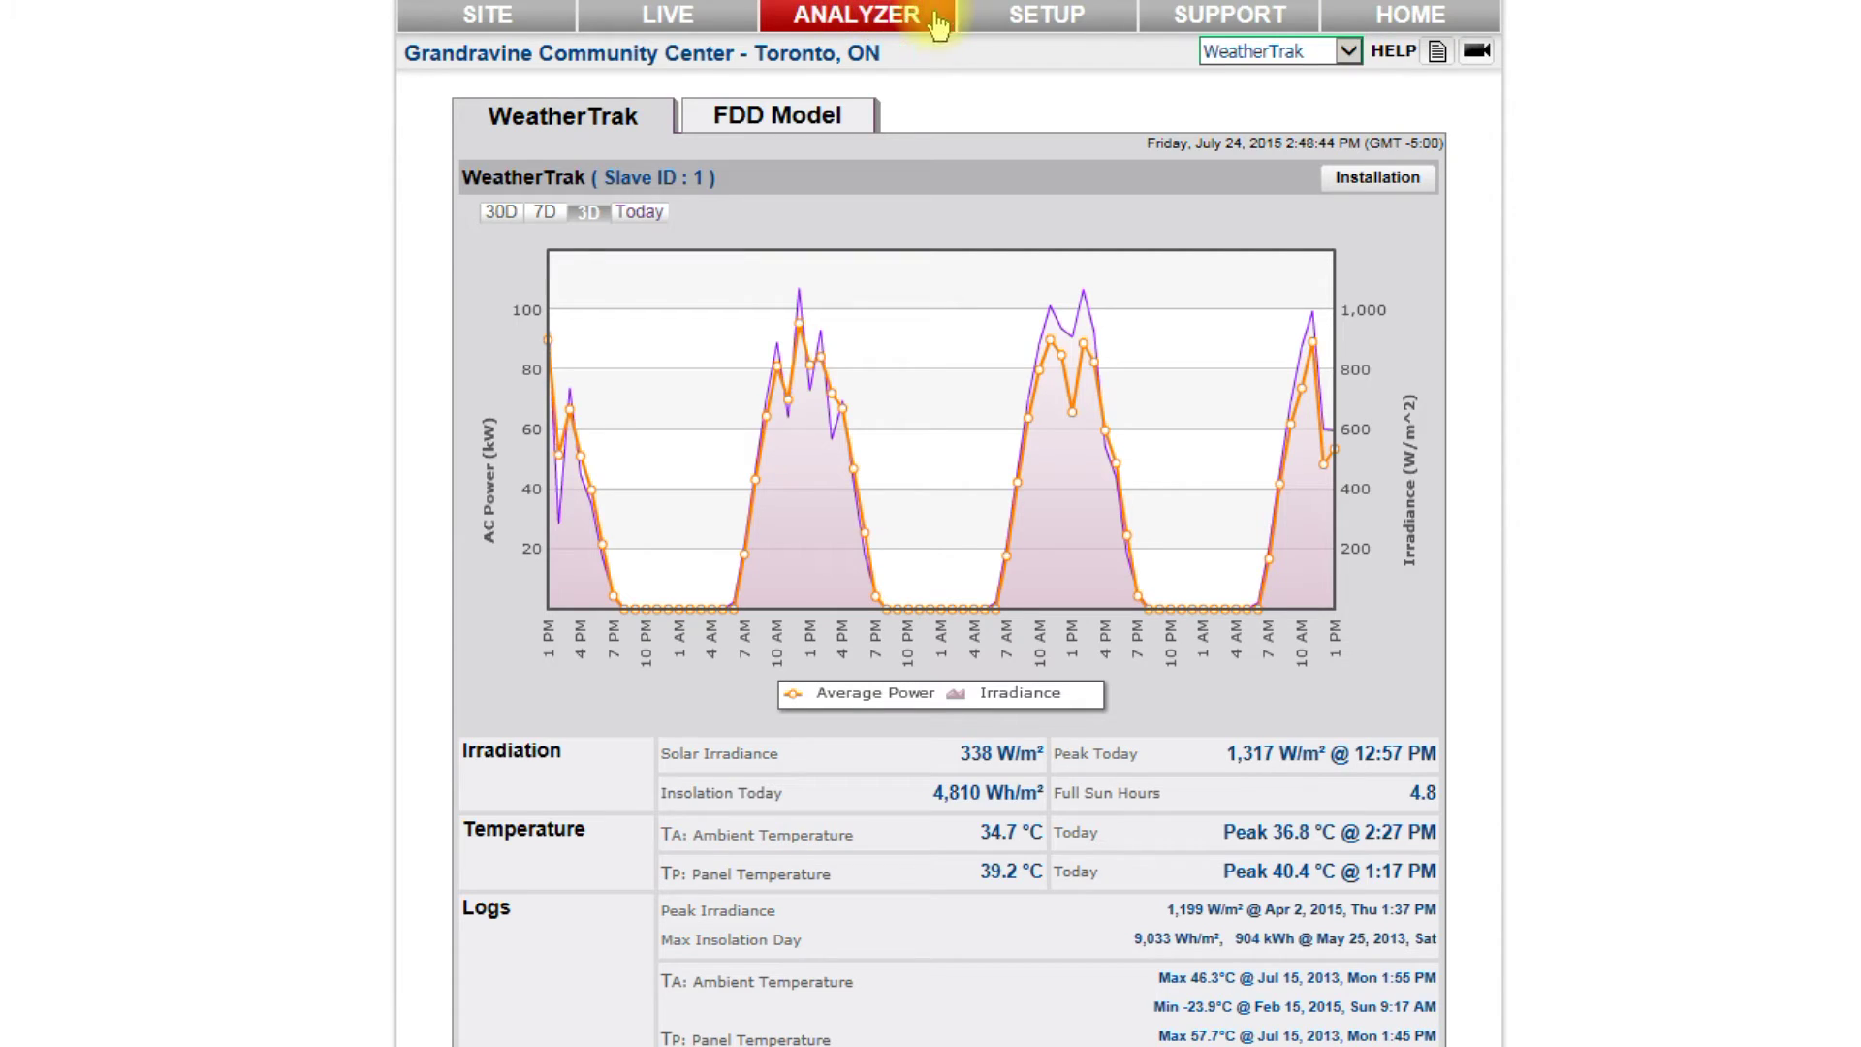
Display the WeatherTrak power and irradiance chart and inspect its data points
{"action": "left_click", "coordinate": [1348, 54]}
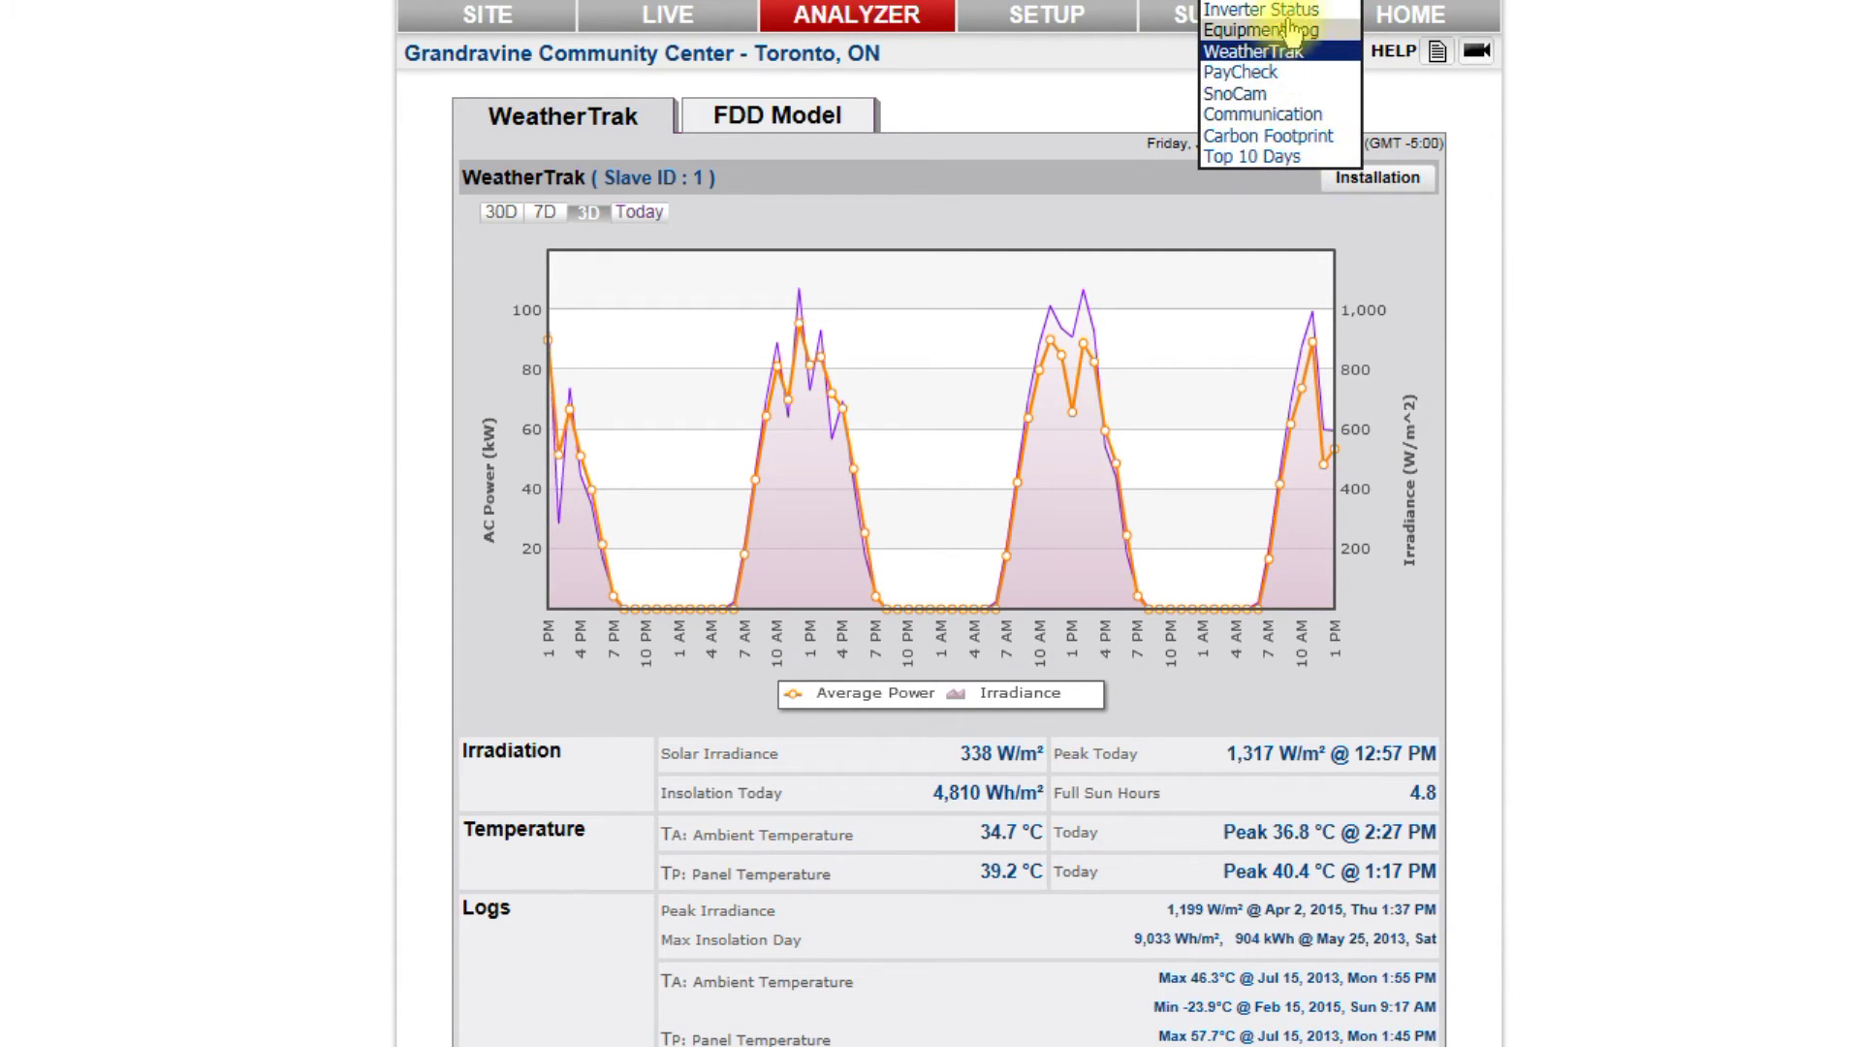
{"action": "left_click", "coordinate": [1250, 52]}
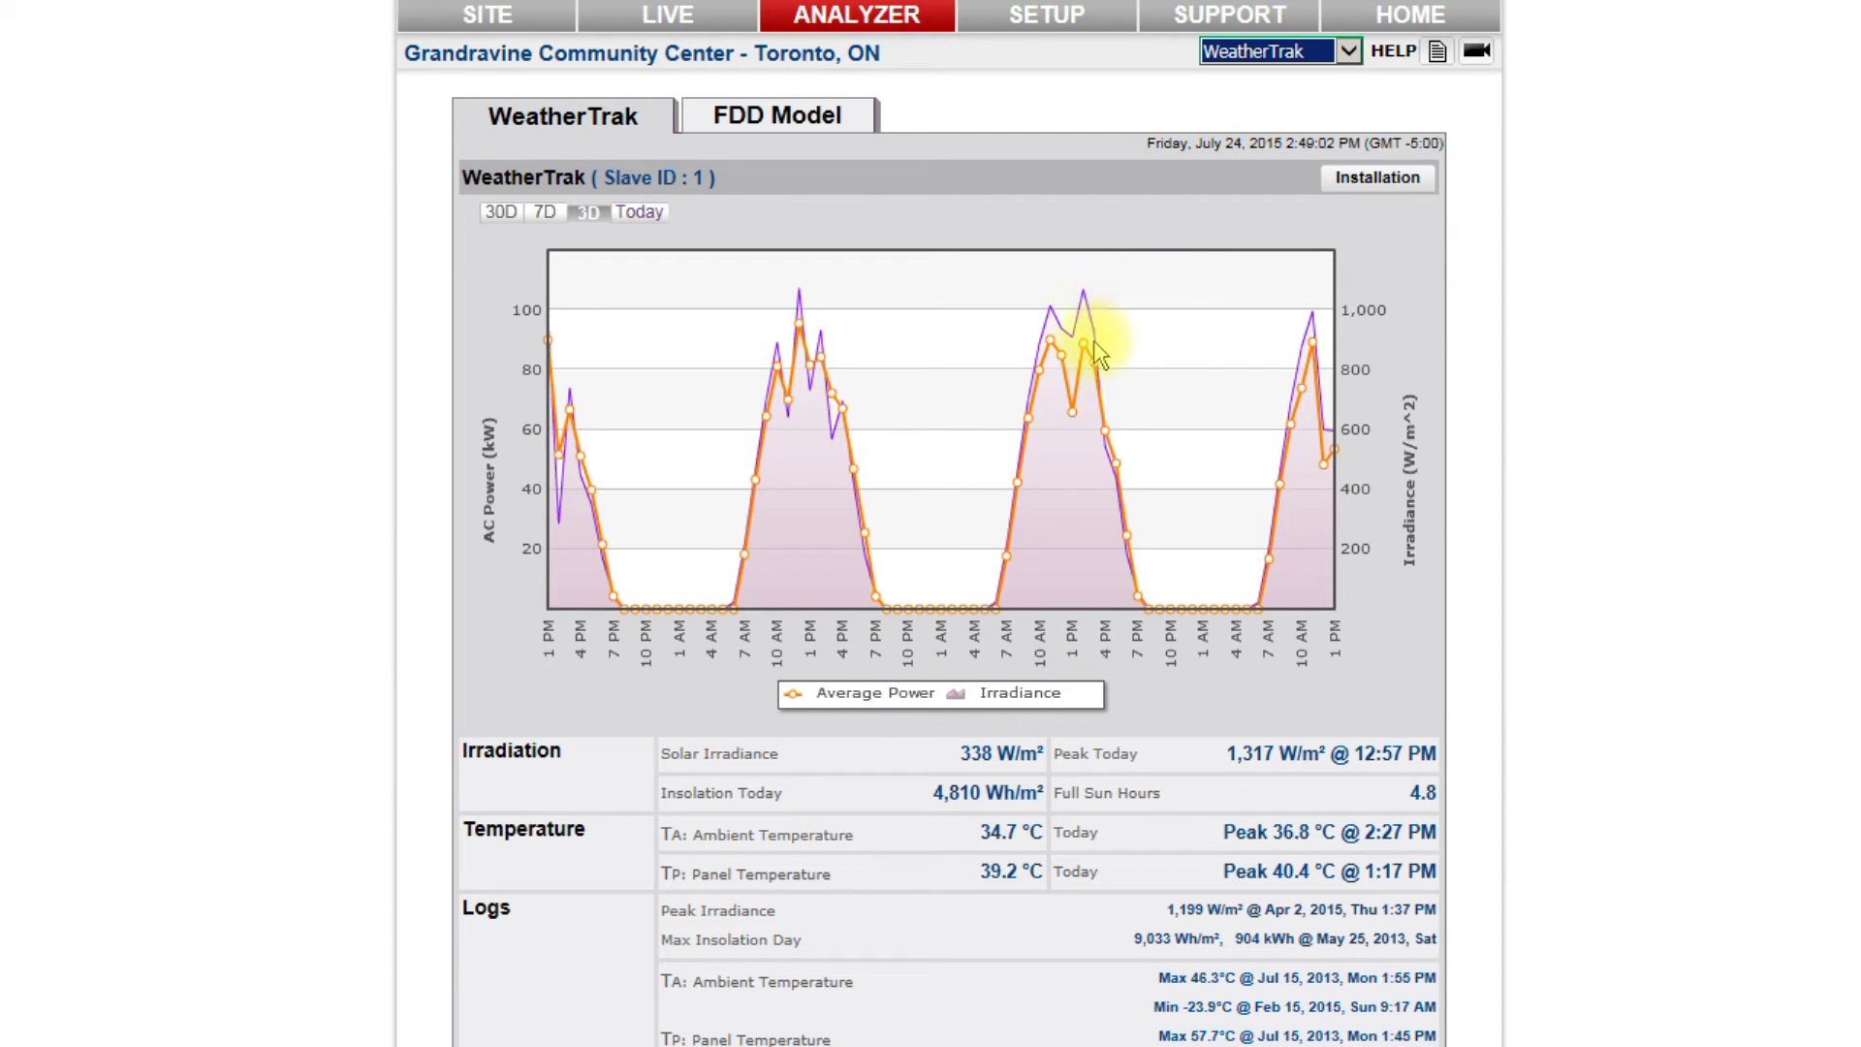
{"action": "mouse_move", "coordinate": [1090, 358]}
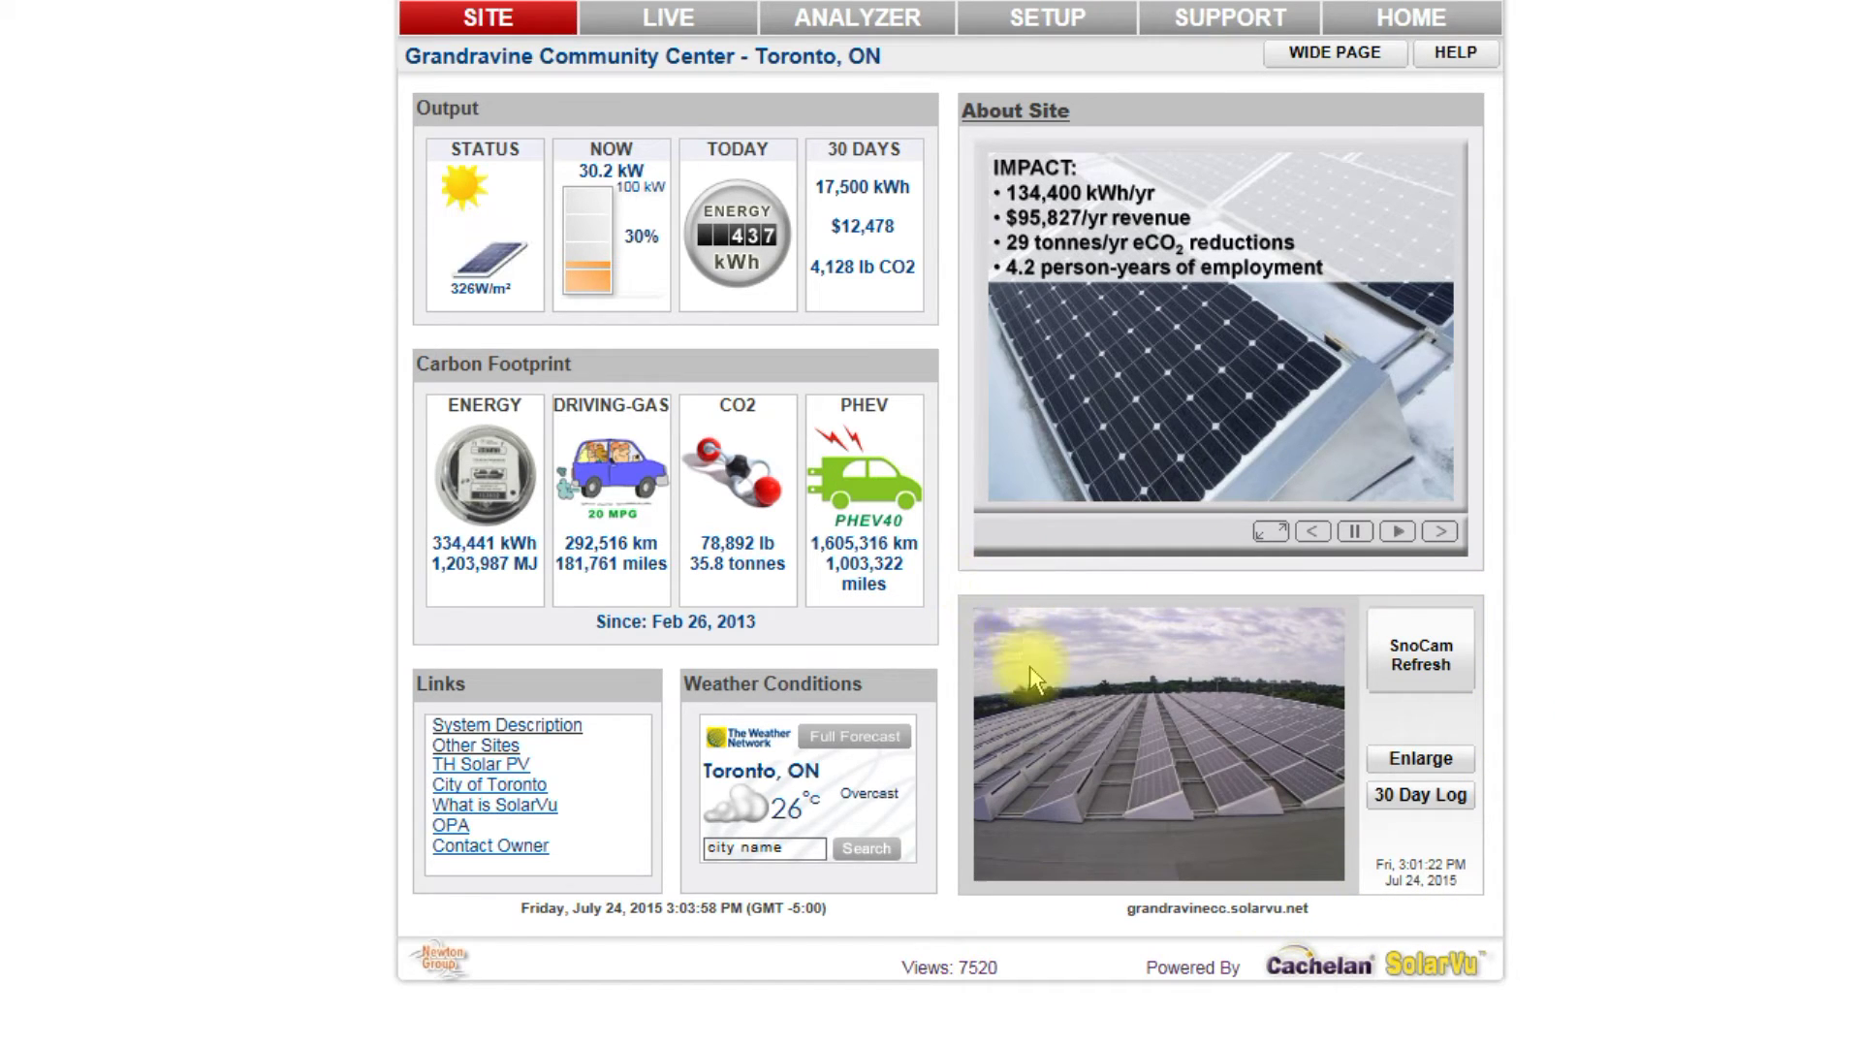
Open the 30 Day Log for January, 2015 and enlarge the Jan 28 snapshot
{"action": "left_click", "coordinate": [1416, 797]}
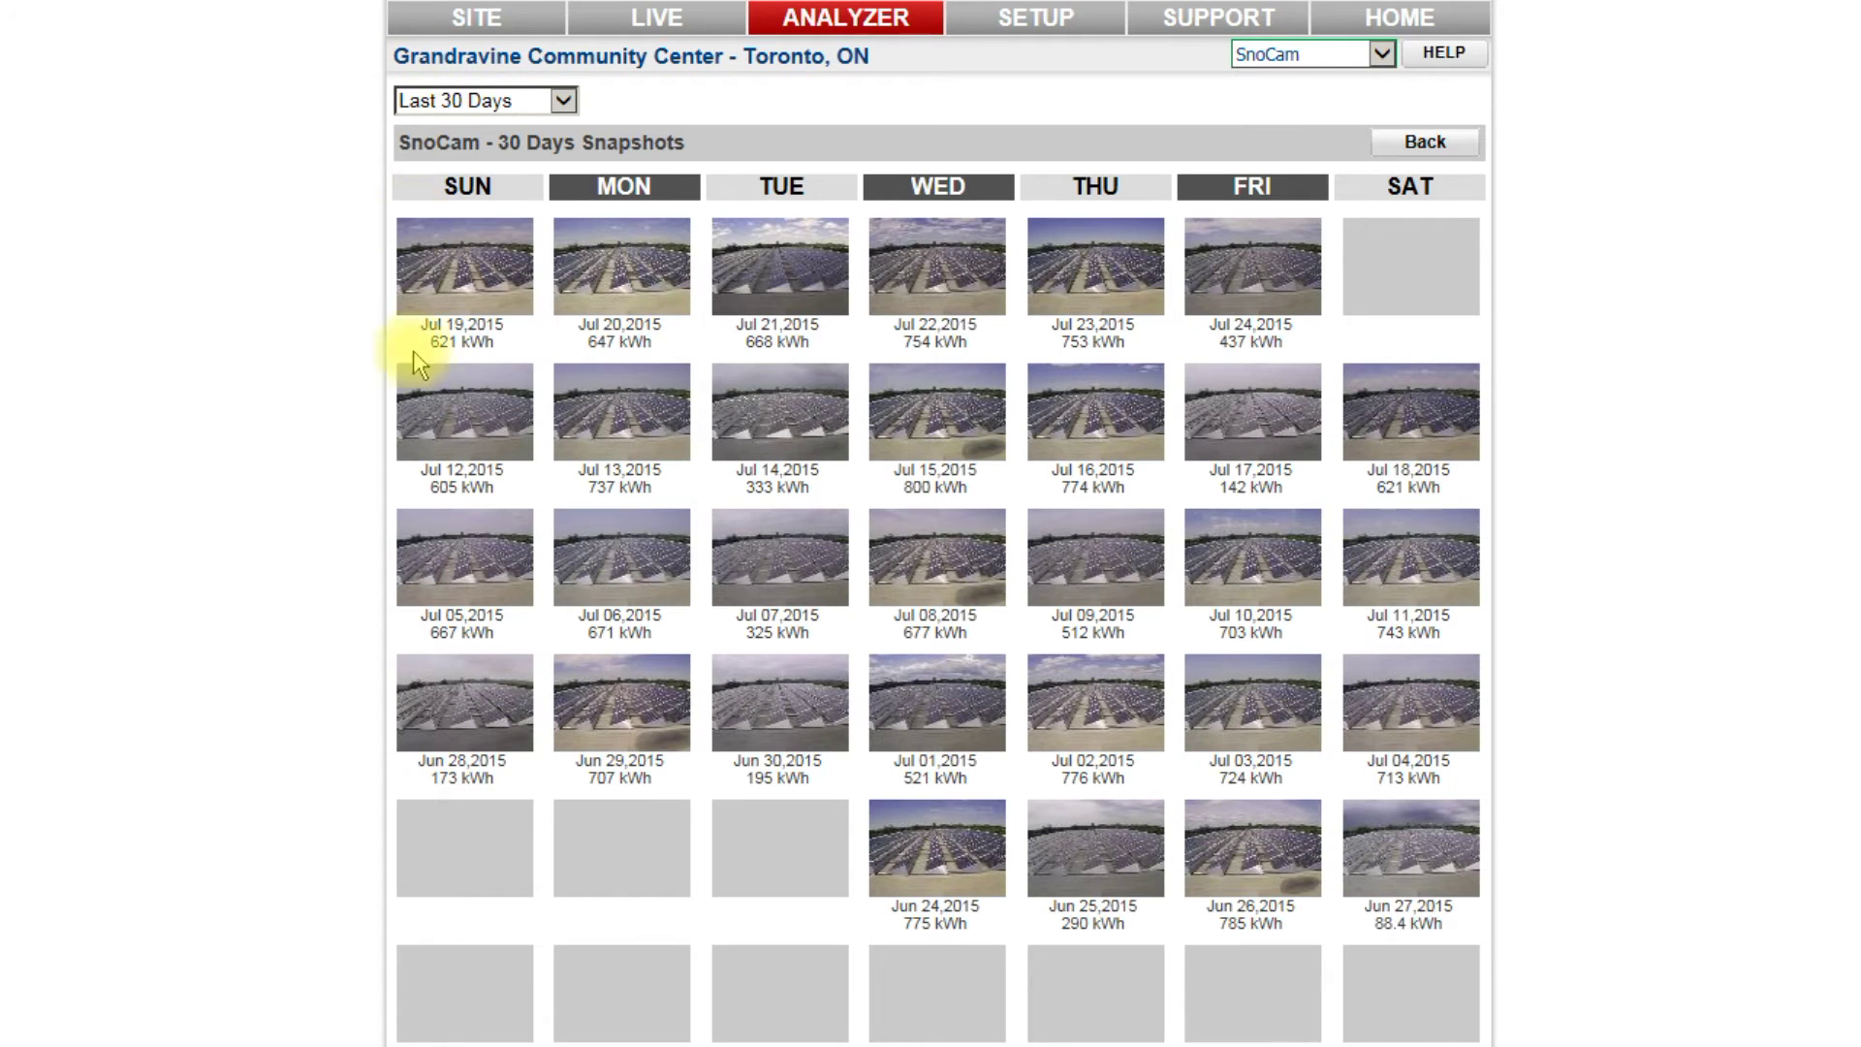
{"action": "left_click", "coordinate": [566, 105]}
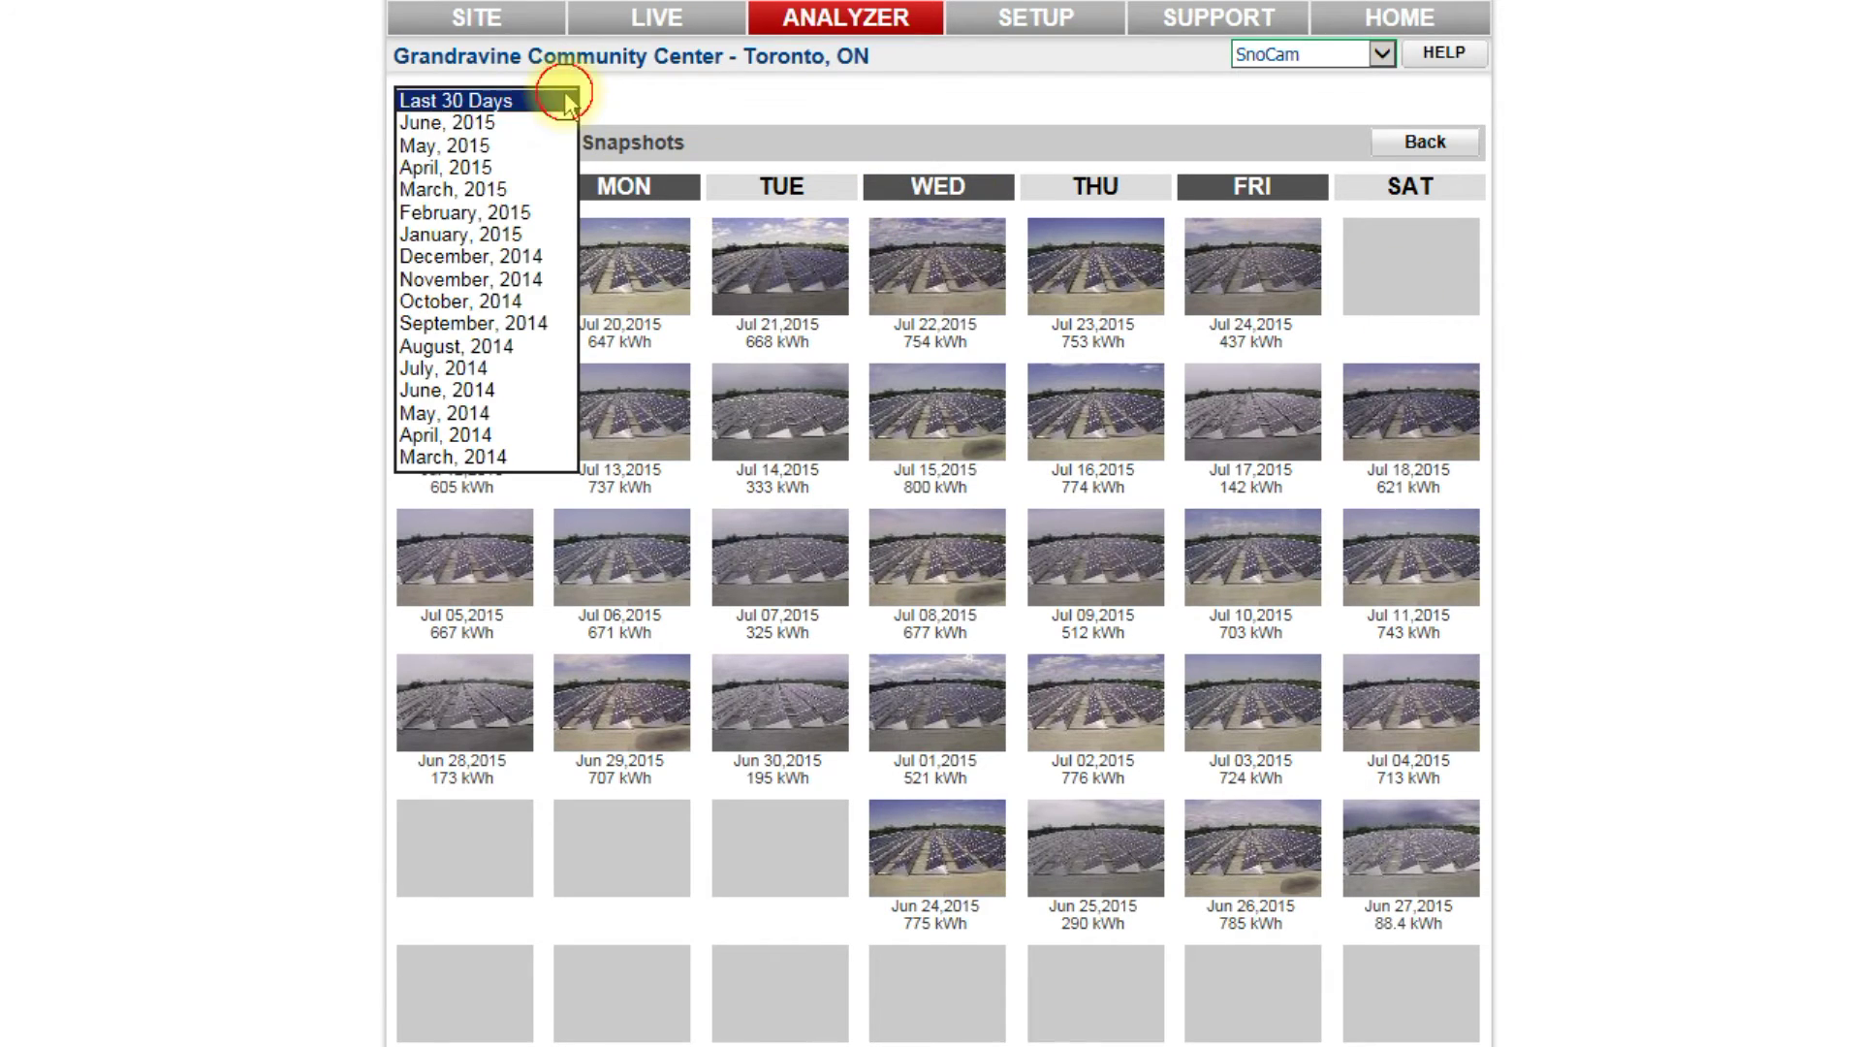
{"action": "left_click", "coordinate": [434, 236]}
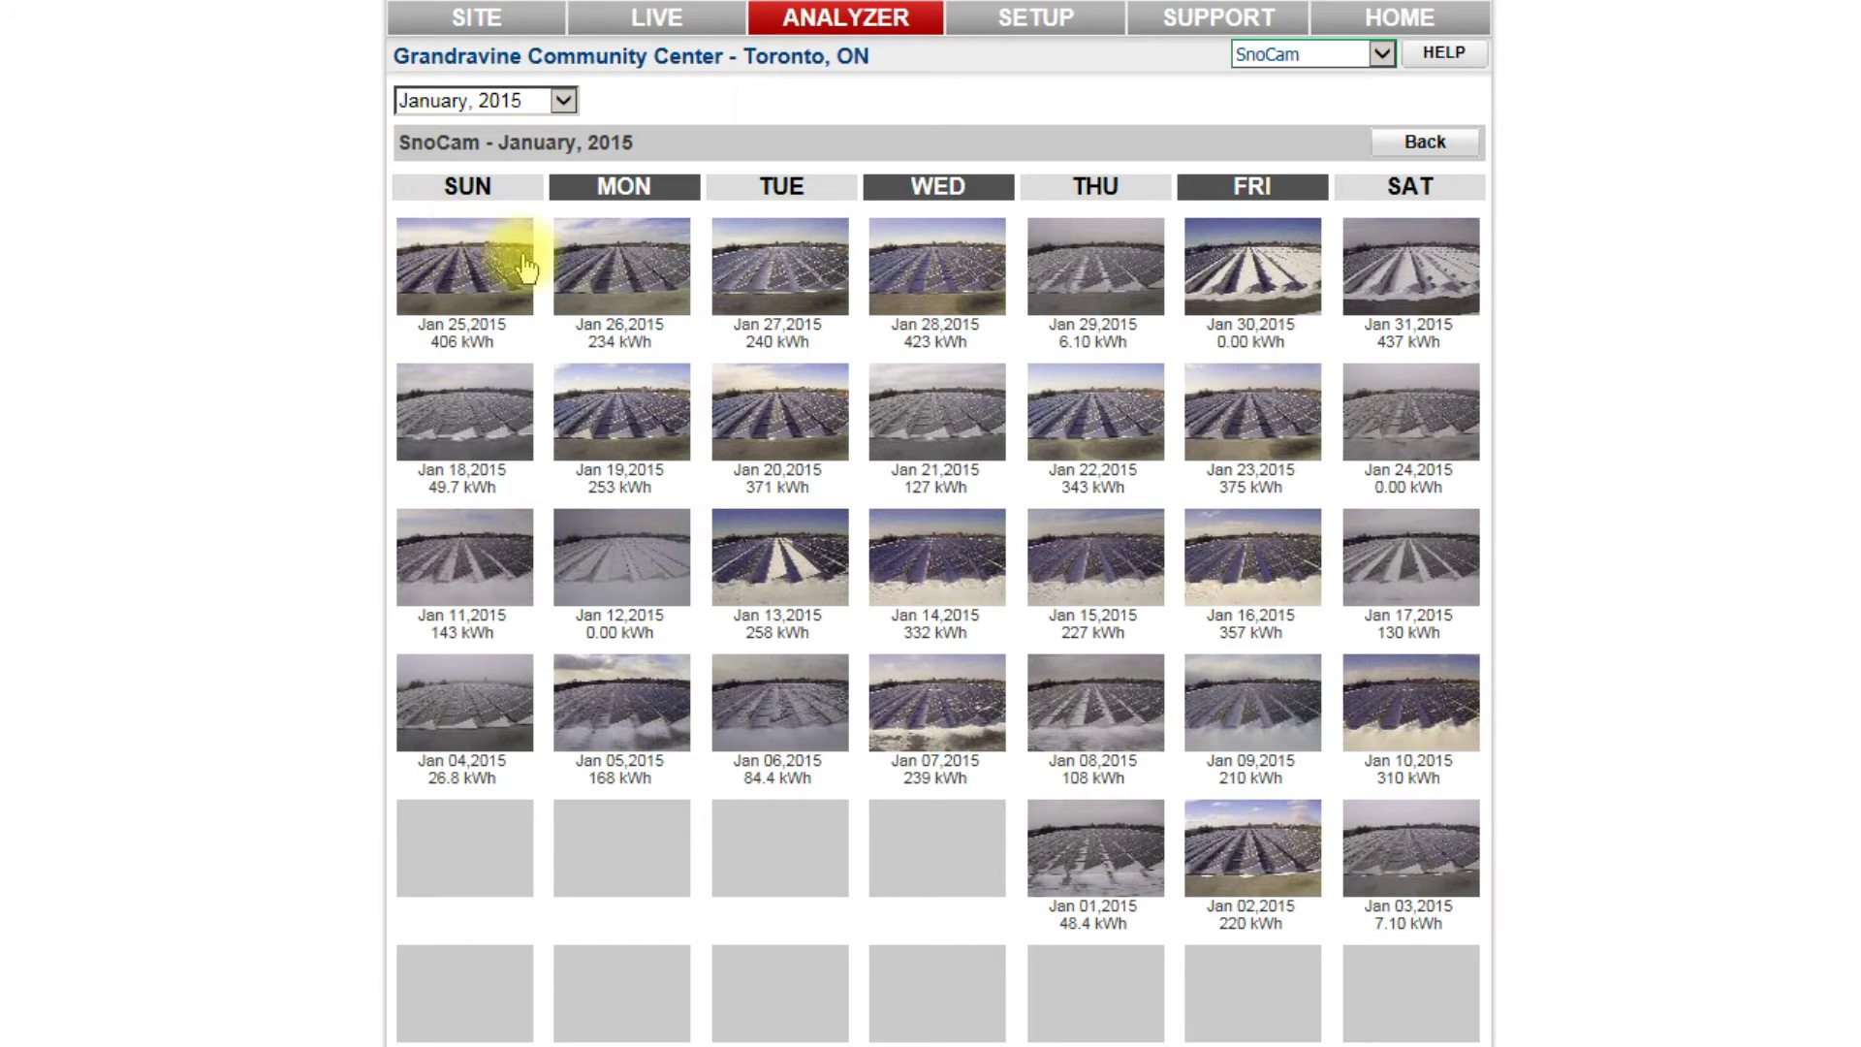
{"action": "left_click", "coordinate": [926, 273]}
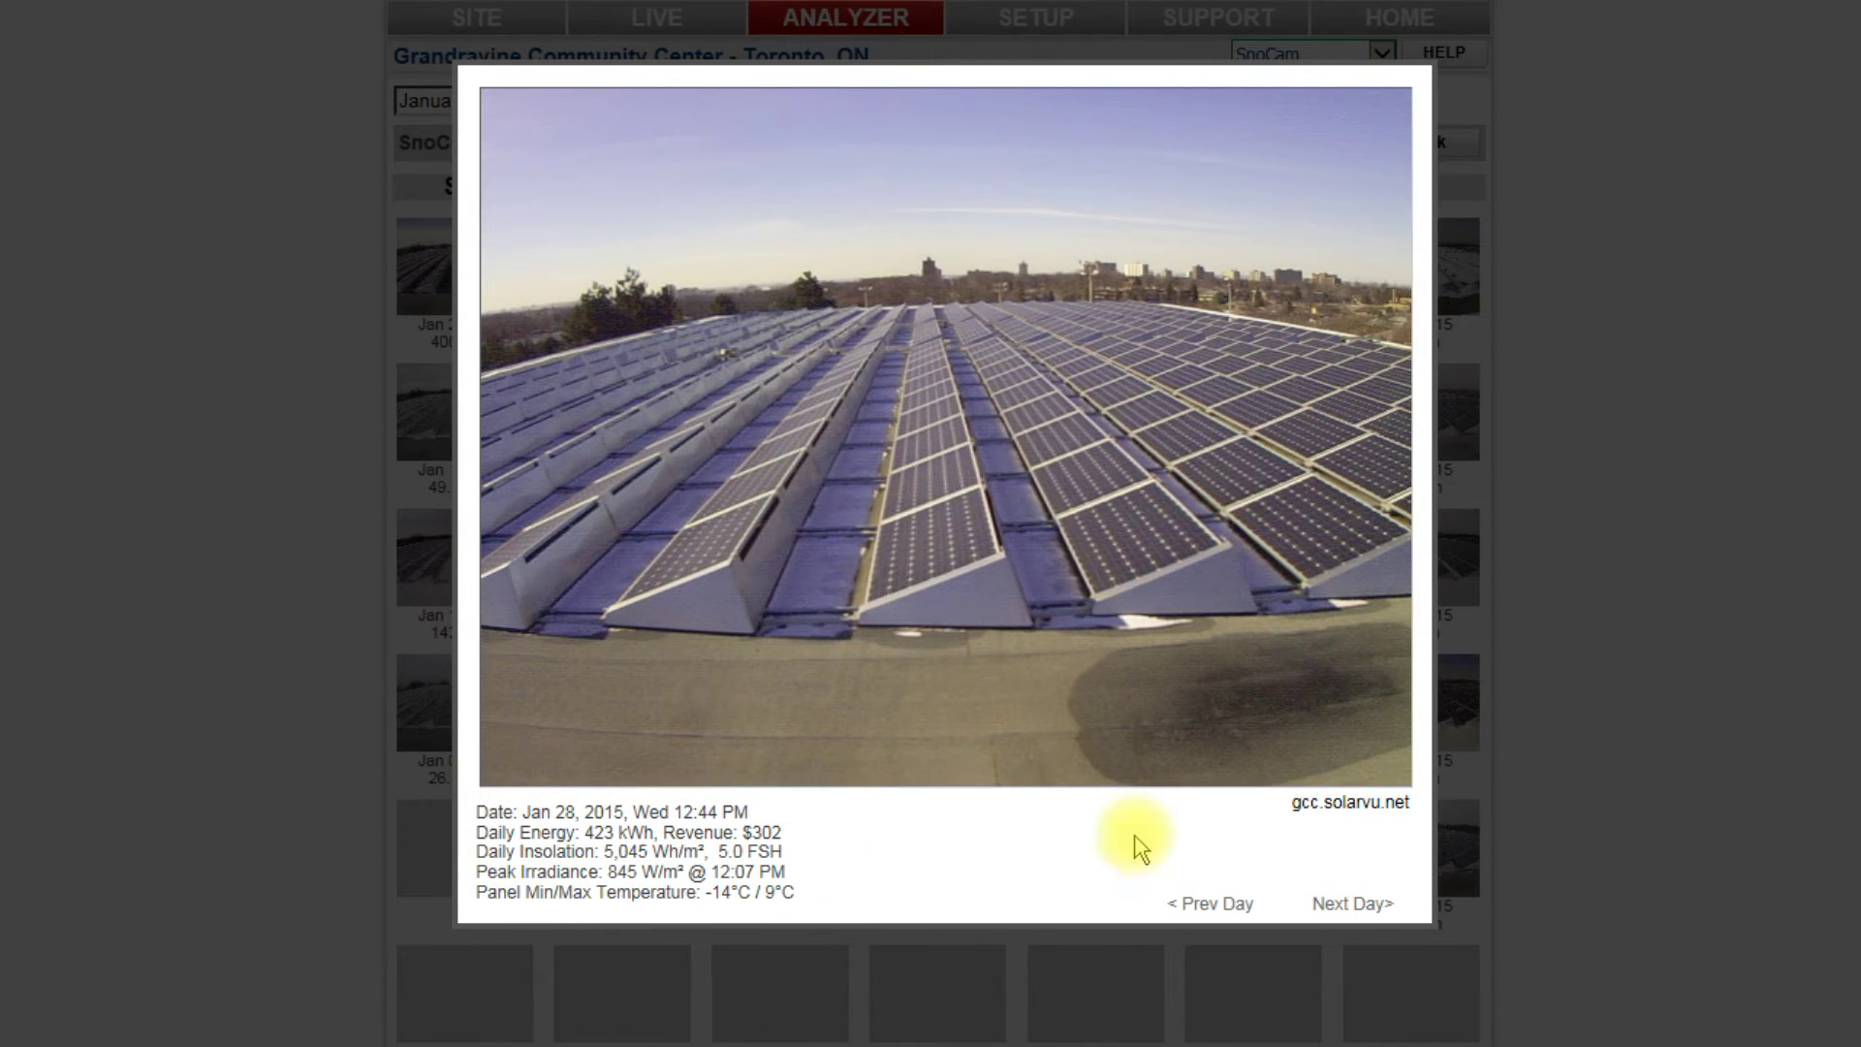
Advance the enlarged SnoCam snapshot day by day through Jan 29, 30 and 31
{"action": "left_click", "coordinate": [1355, 912]}
{"action": "left_click", "coordinate": [1354, 911]}
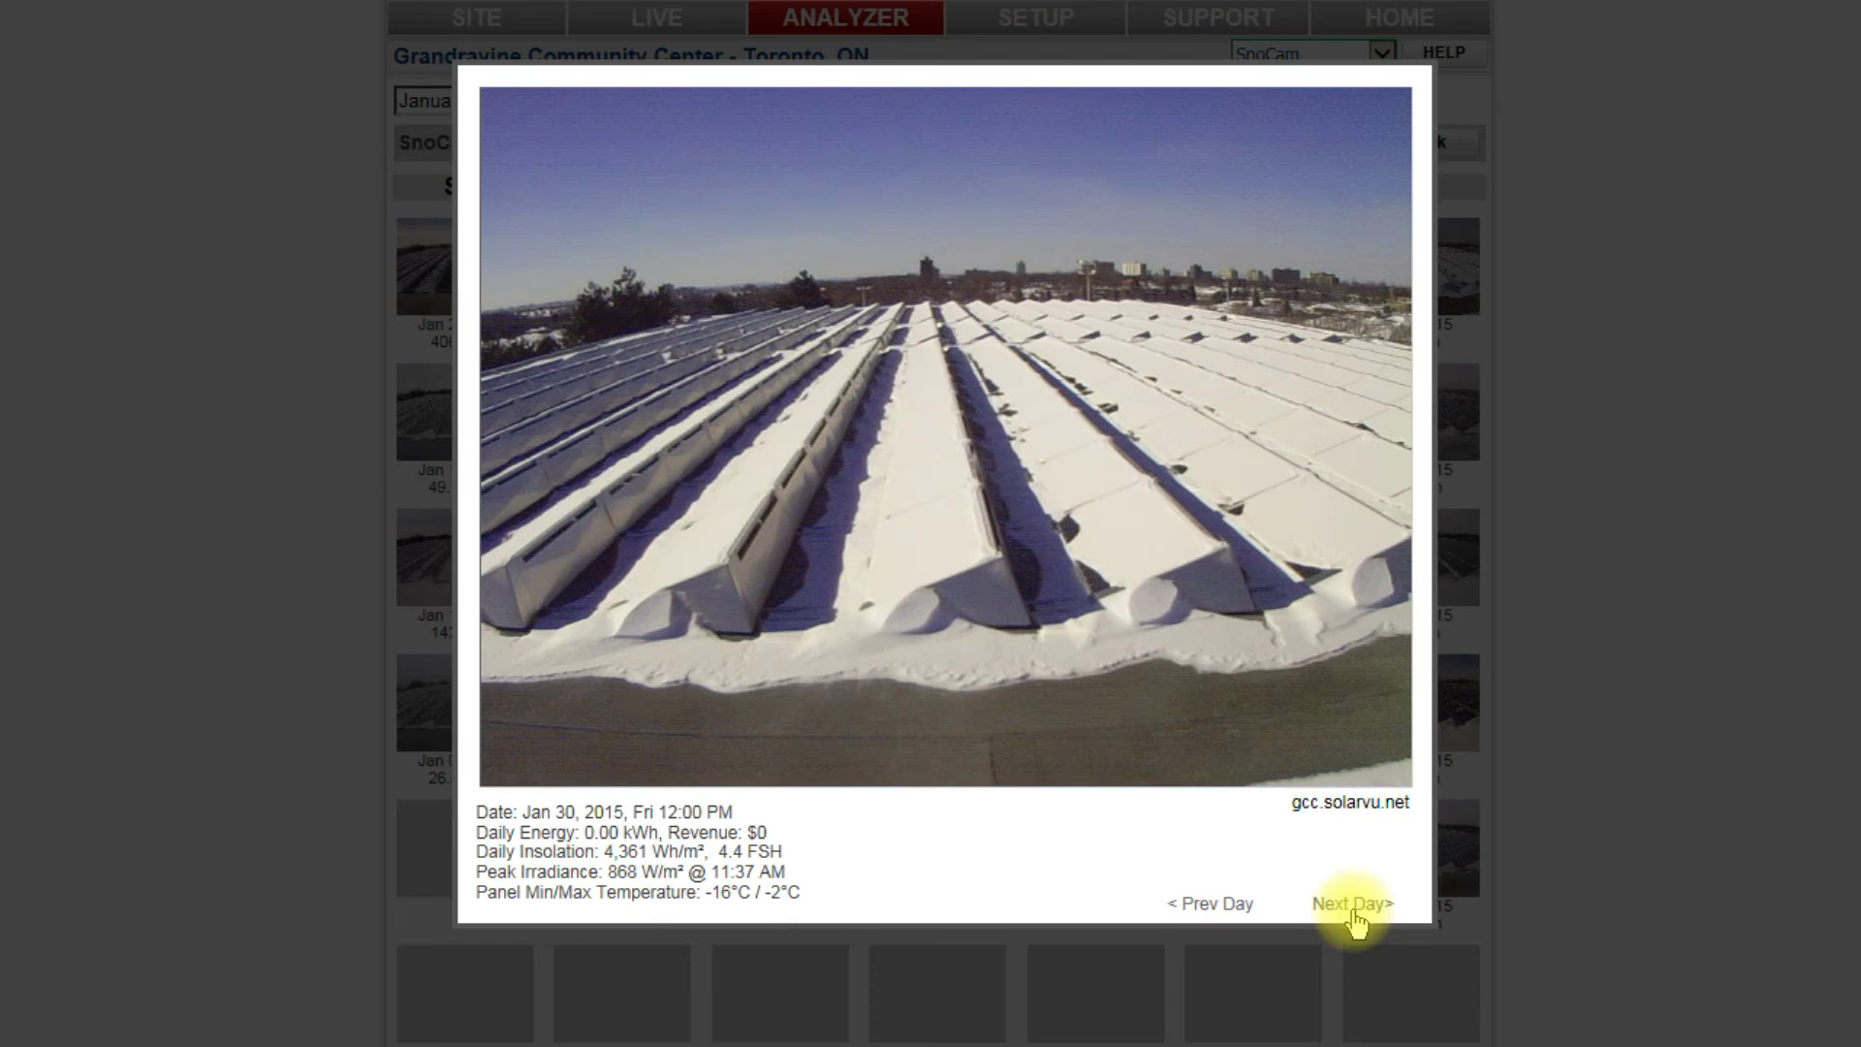
{"action": "left_click", "coordinate": [1353, 911]}
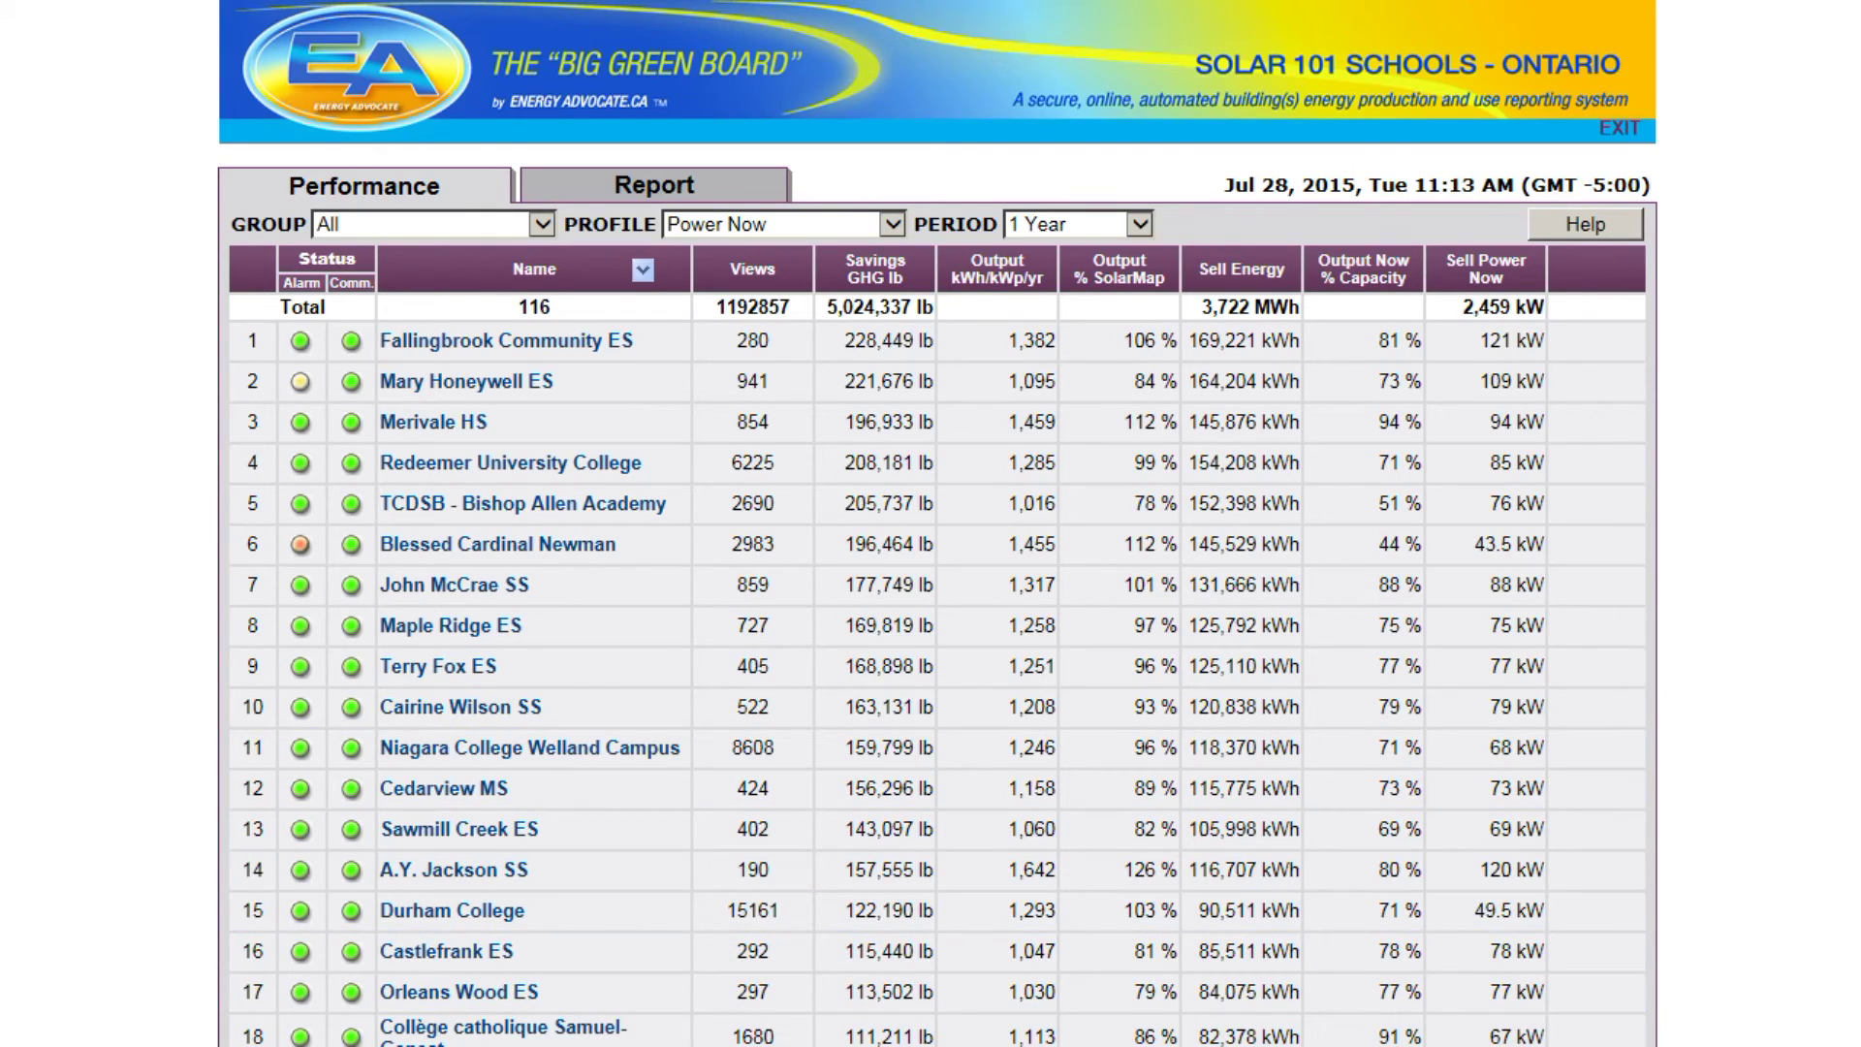
Filter the rankings to the TDSB group and set the table profile to Revenue
{"action": "scroll", "coordinate": [930, 524], "scroll_direction": "down", "scroll_amount": 3}
{"action": "scroll", "coordinate": [930, 524], "scroll_direction": "down", "scroll_amount": 20}
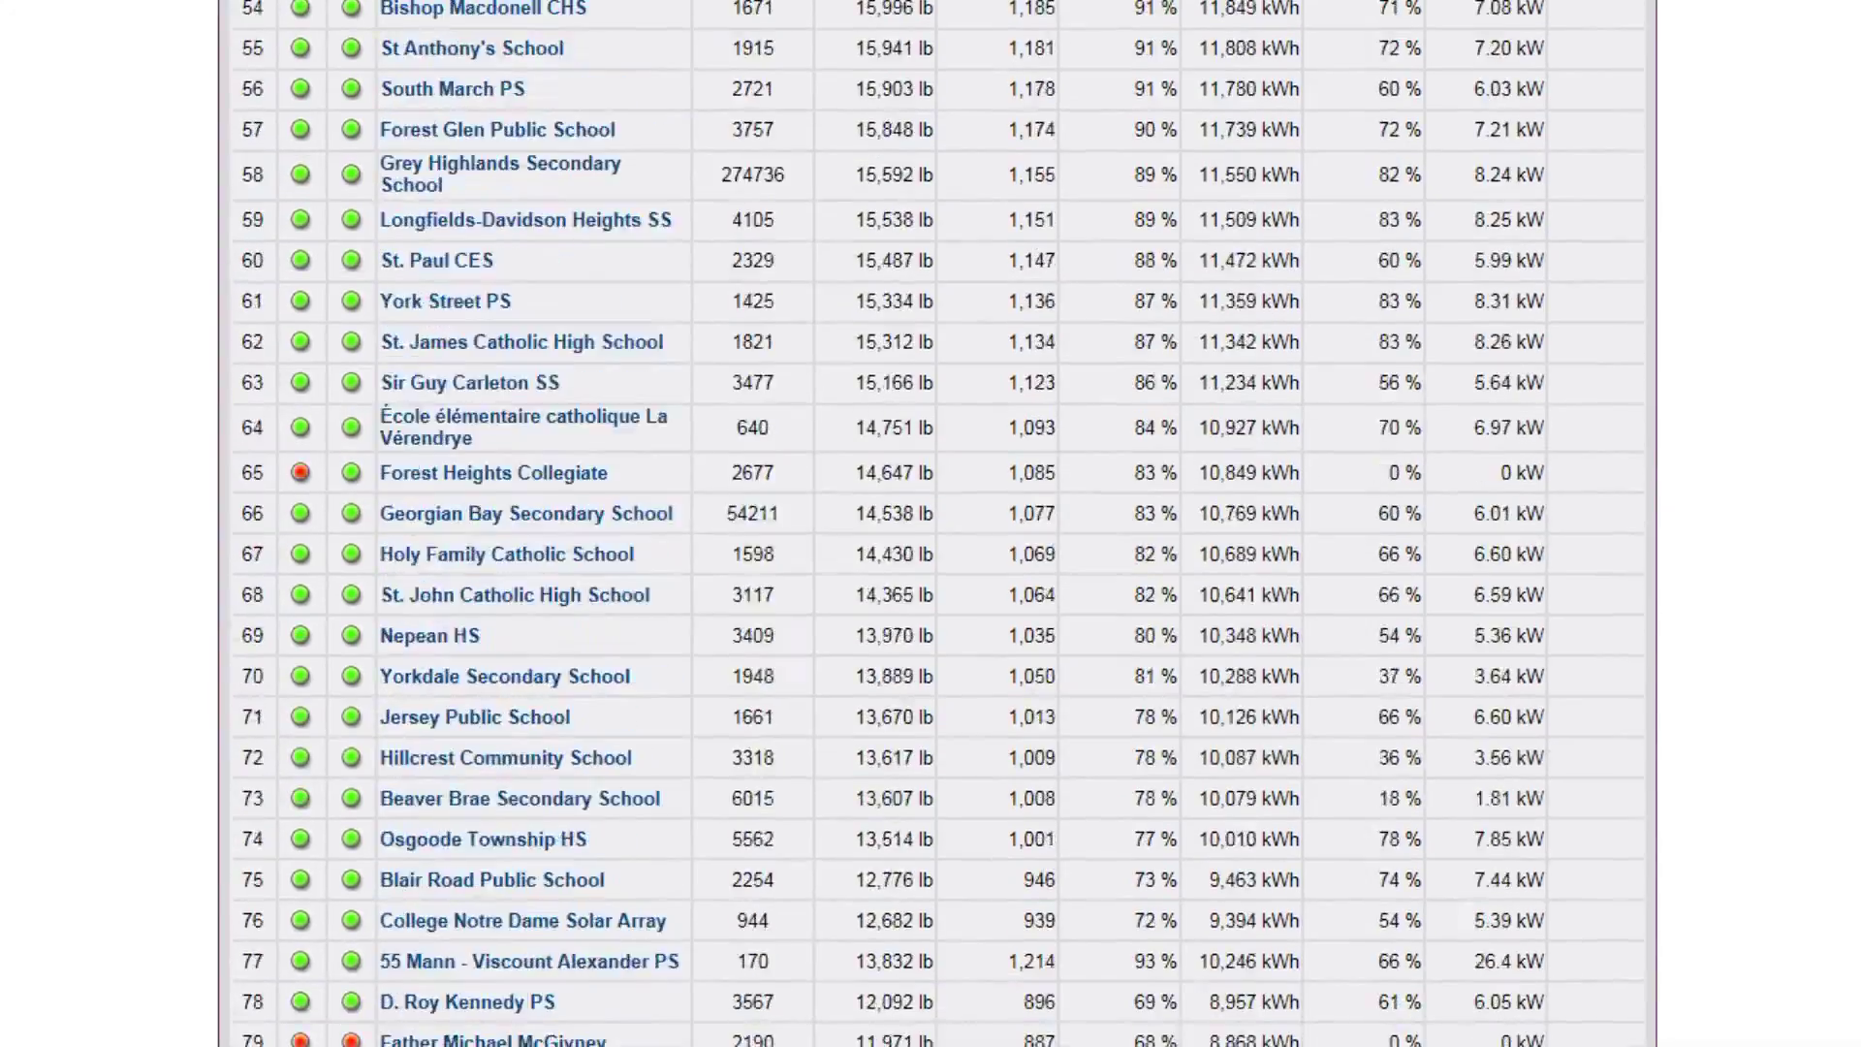
{"action": "scroll", "coordinate": [931, 523], "scroll_direction": "up", "scroll_amount": 12}
{"action": "scroll", "coordinate": [305, 402], "scroll_direction": "up", "scroll_amount": 15}
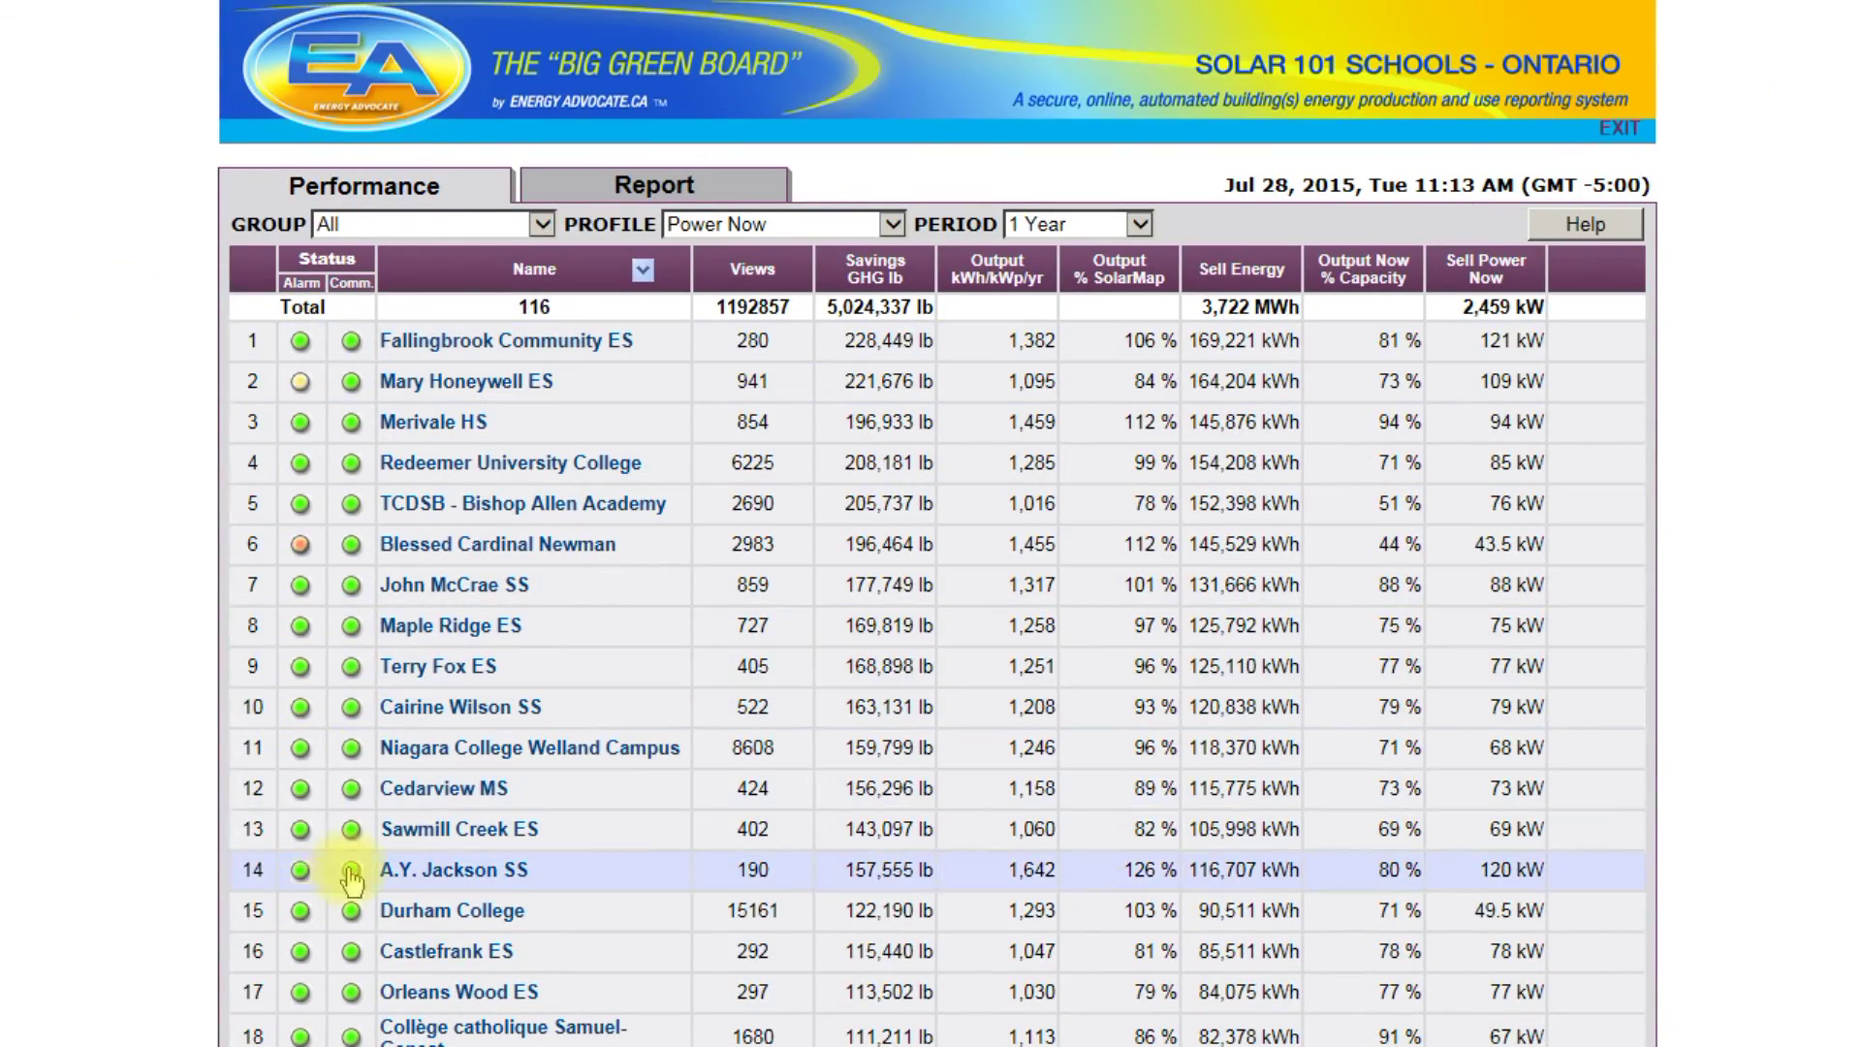
{"action": "left_click", "coordinate": [541, 223]}
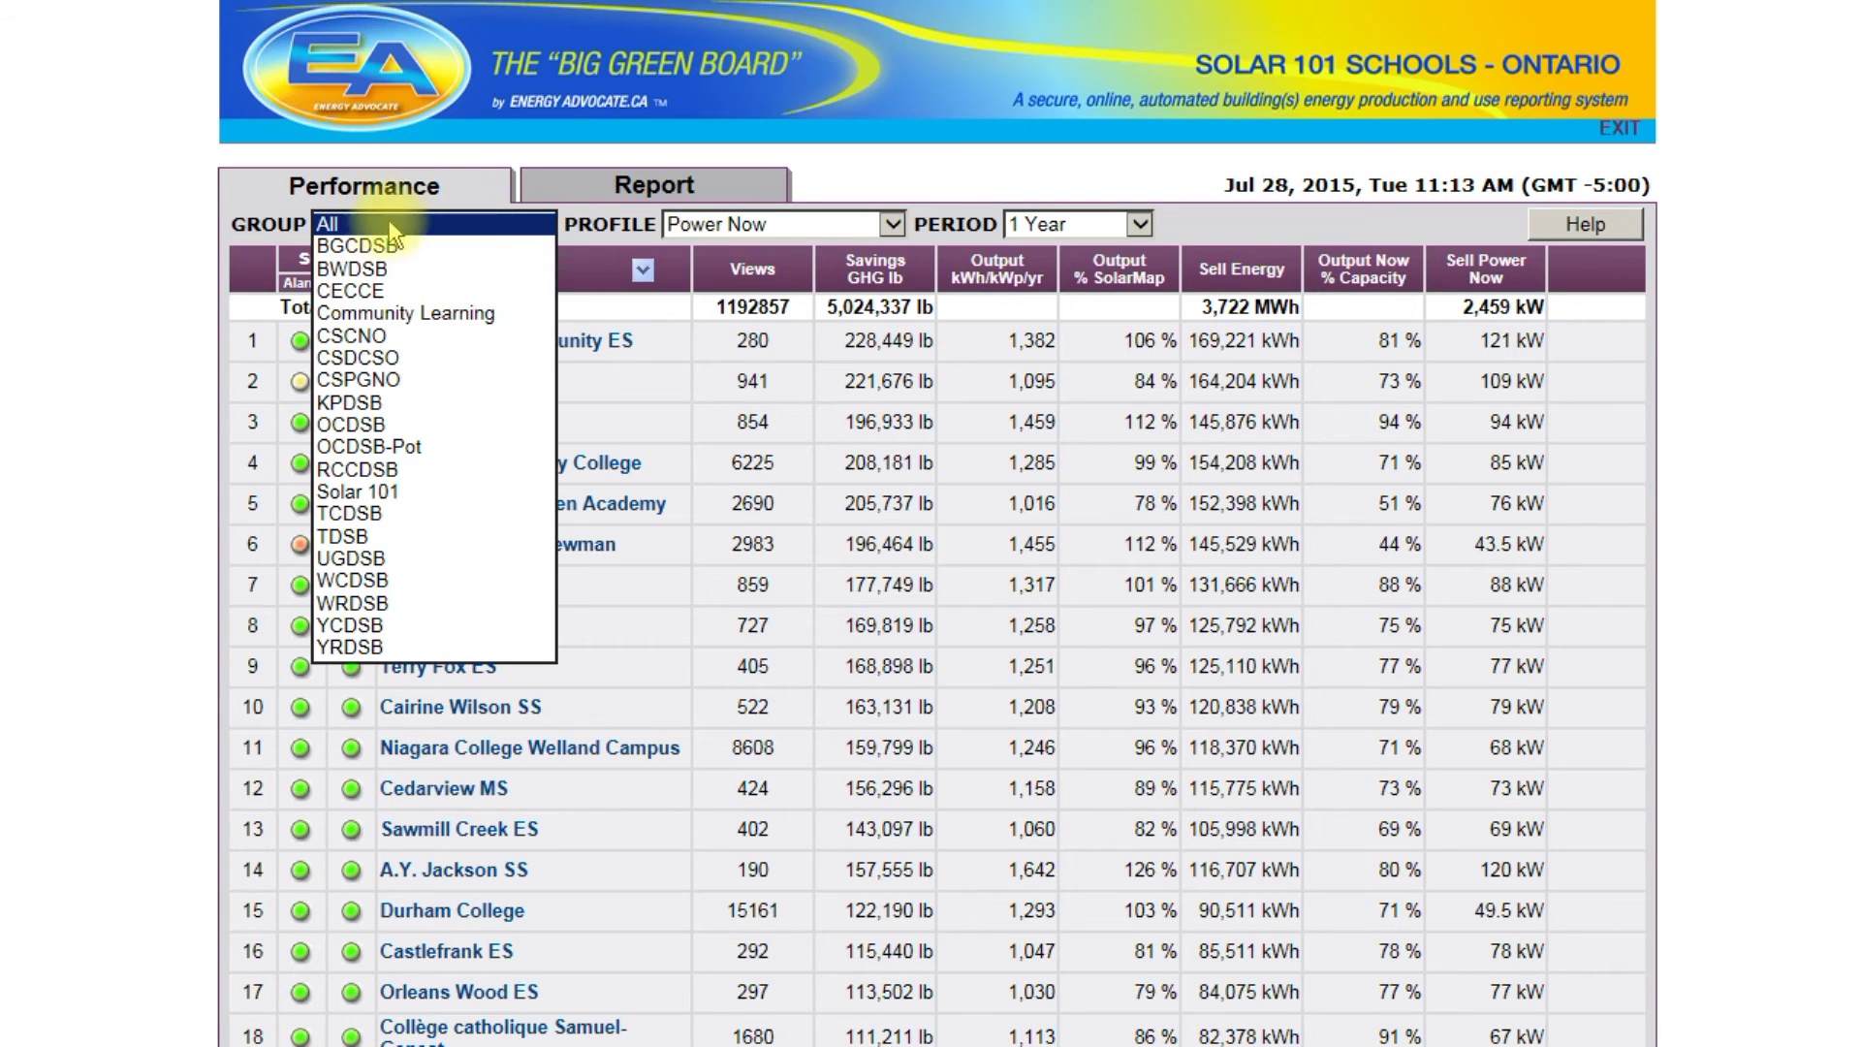
{"action": "left_click", "coordinate": [351, 536]}
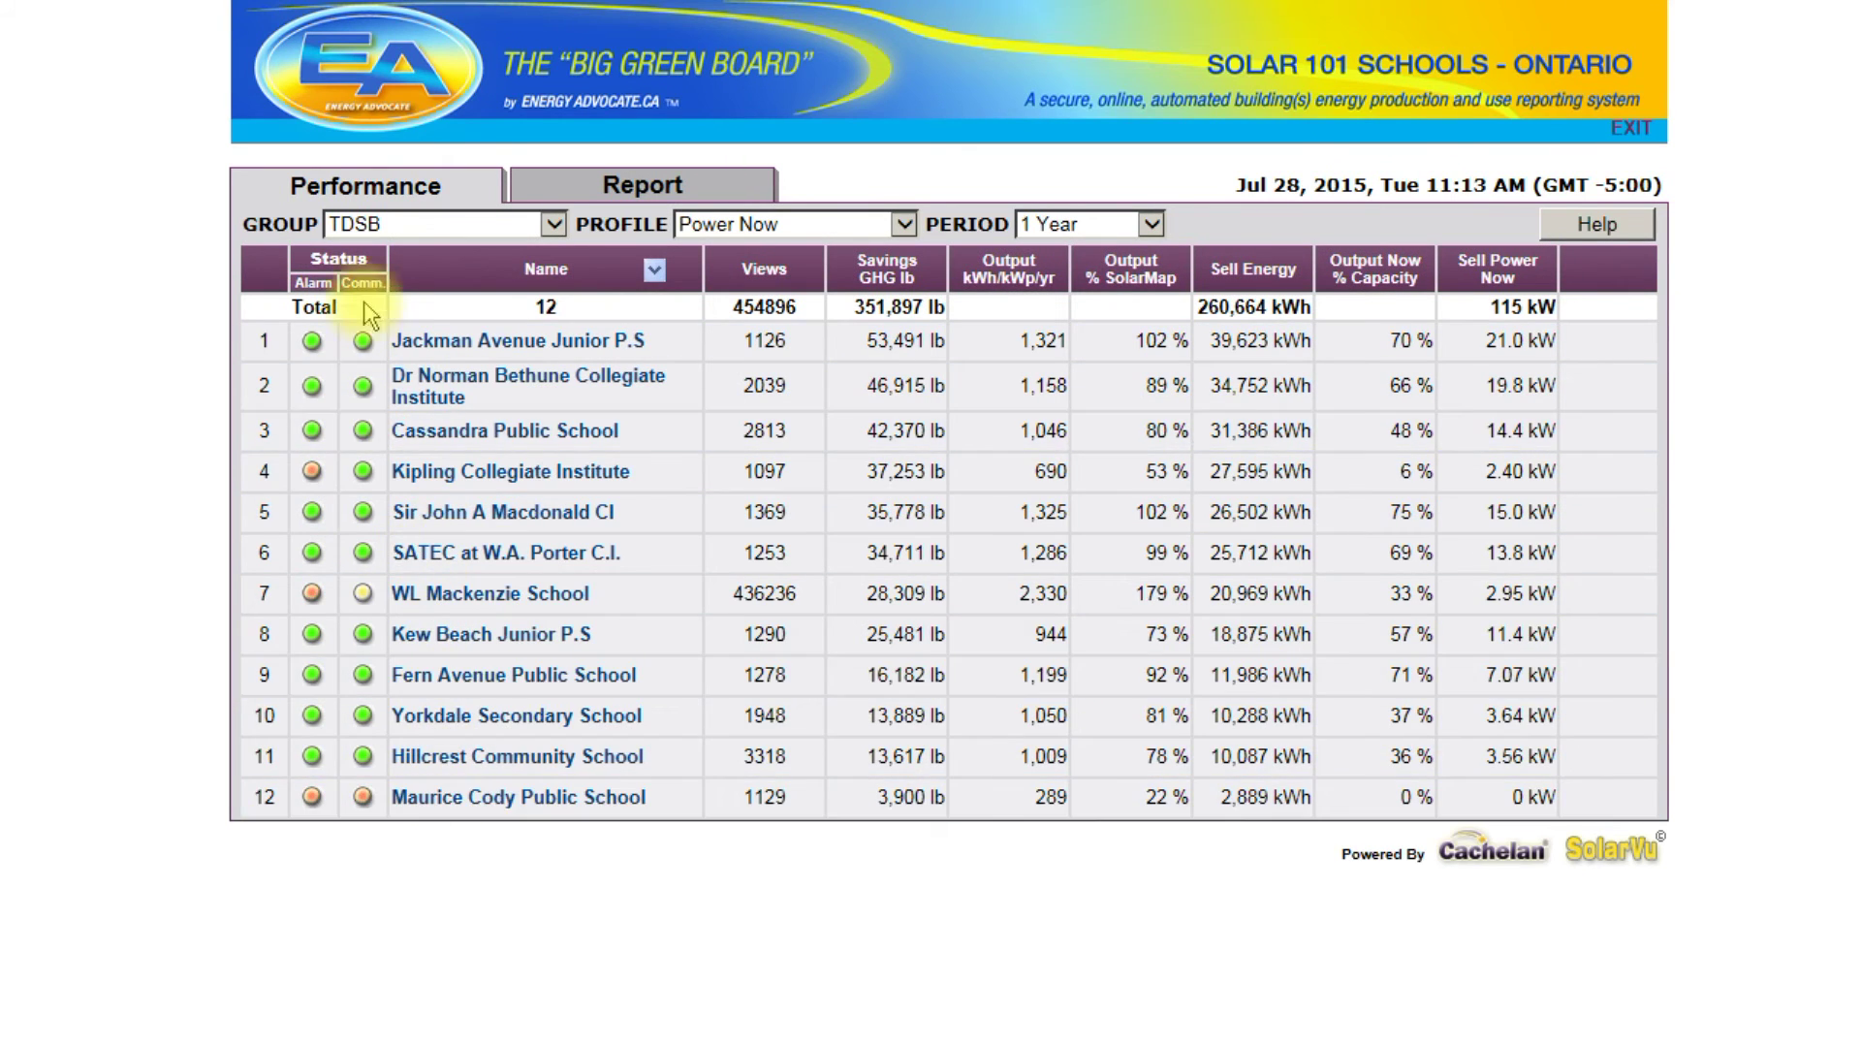
{"action": "left_click", "coordinate": [903, 231]}
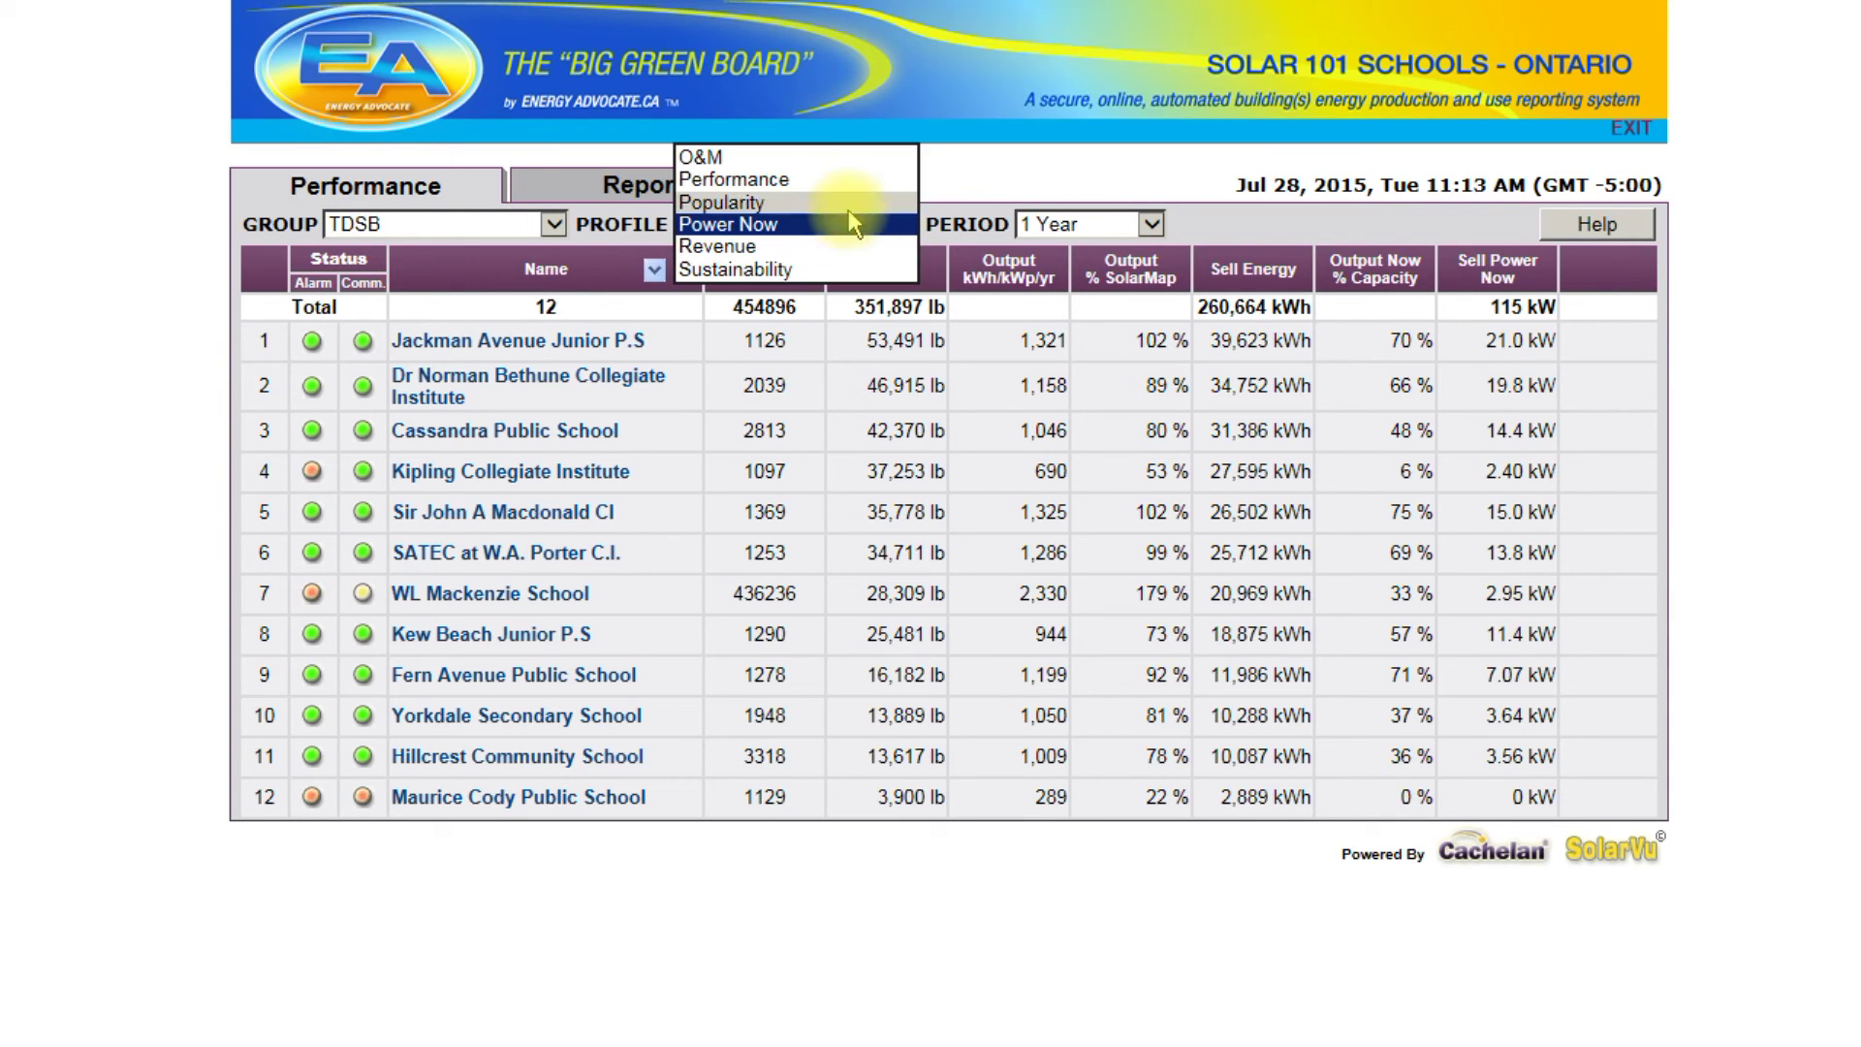
{"action": "left_click", "coordinate": [765, 246]}
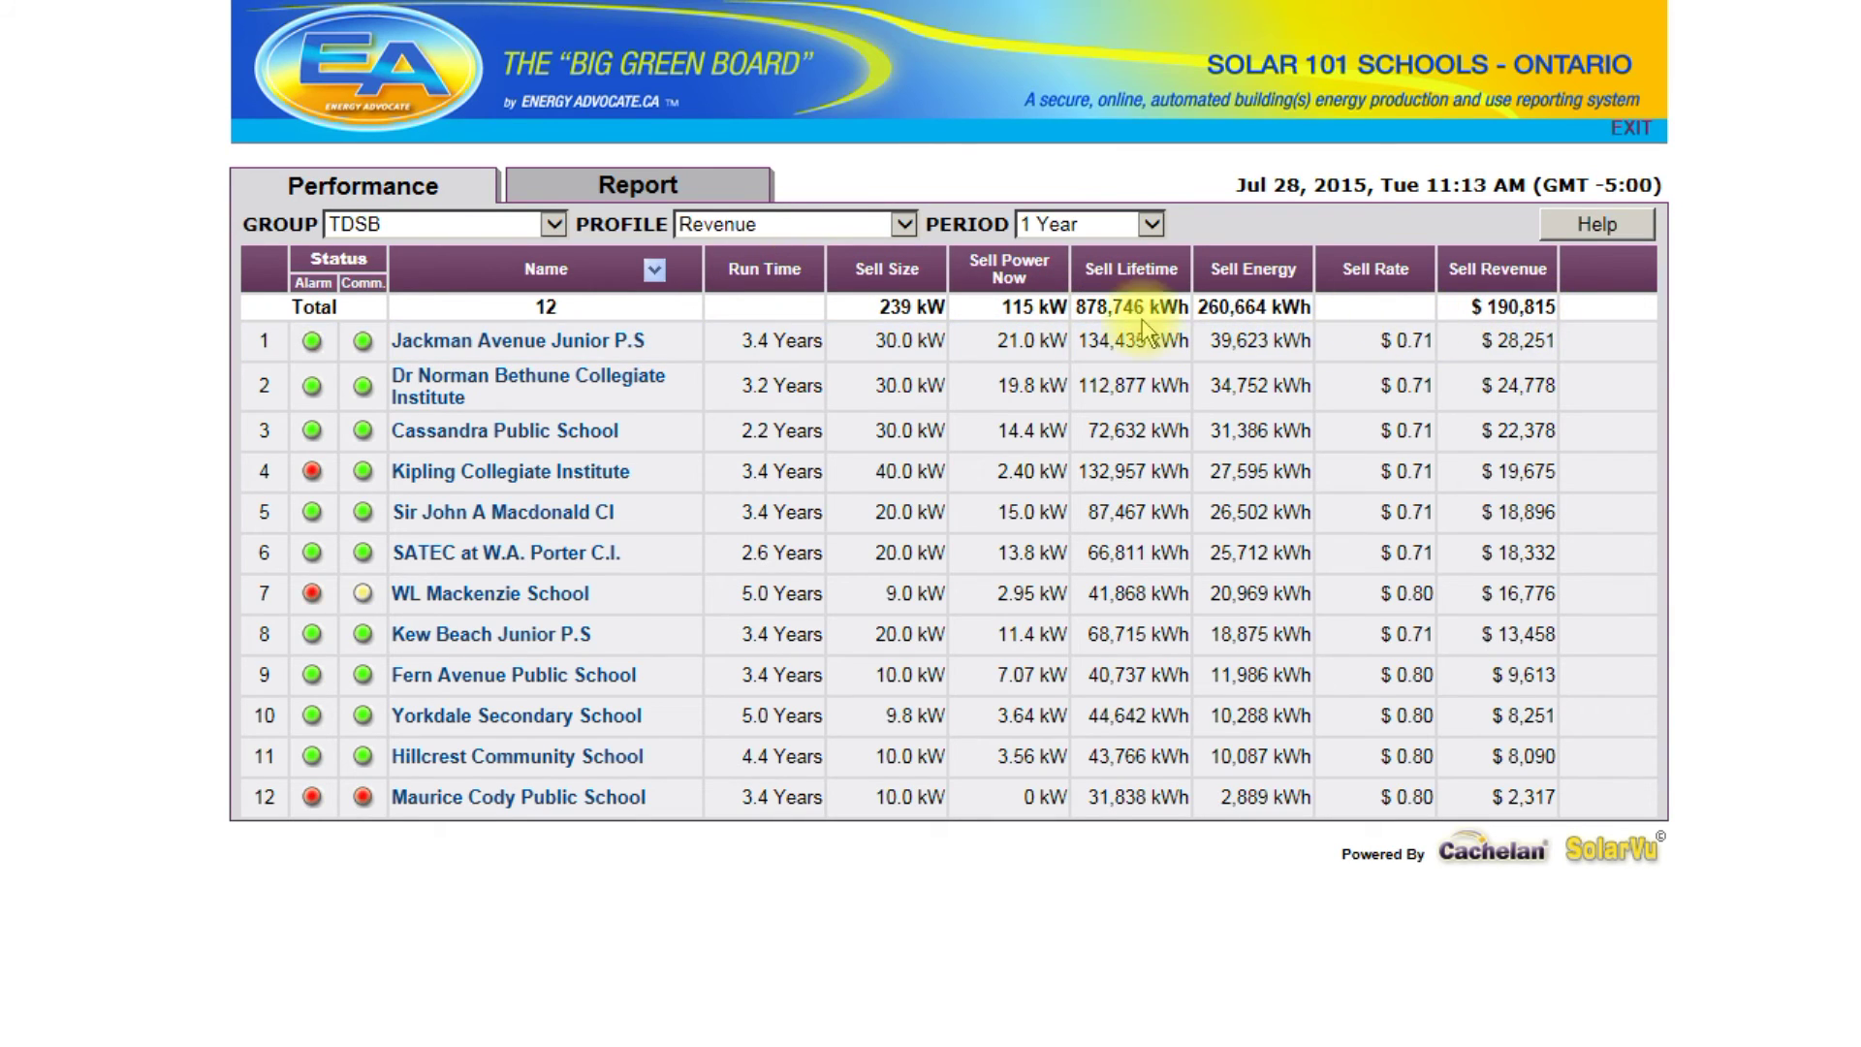
Sort TDSB schools by highest Sell Revenue with 7-day totals in Report view, then open Sir John A Macdonald CI
{"action": "left_click", "coordinate": [1488, 271]}
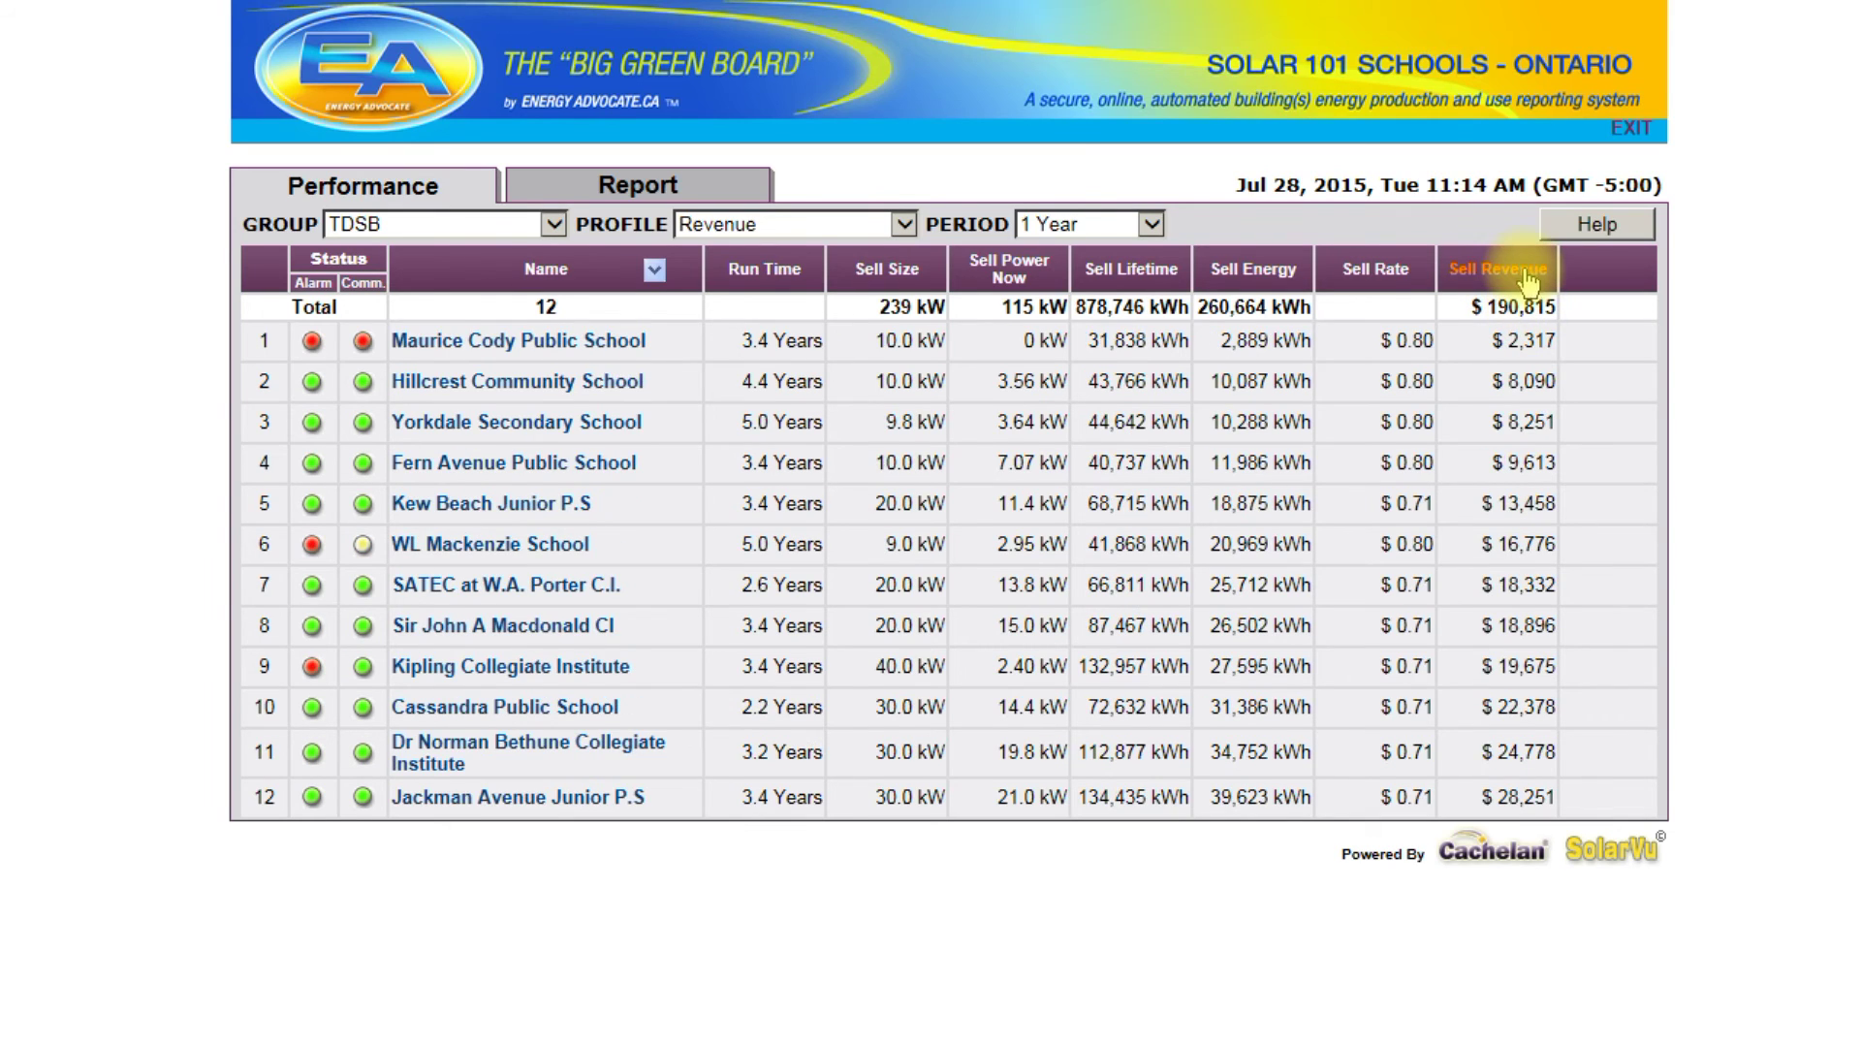
{"action": "left_click", "coordinate": [1518, 283]}
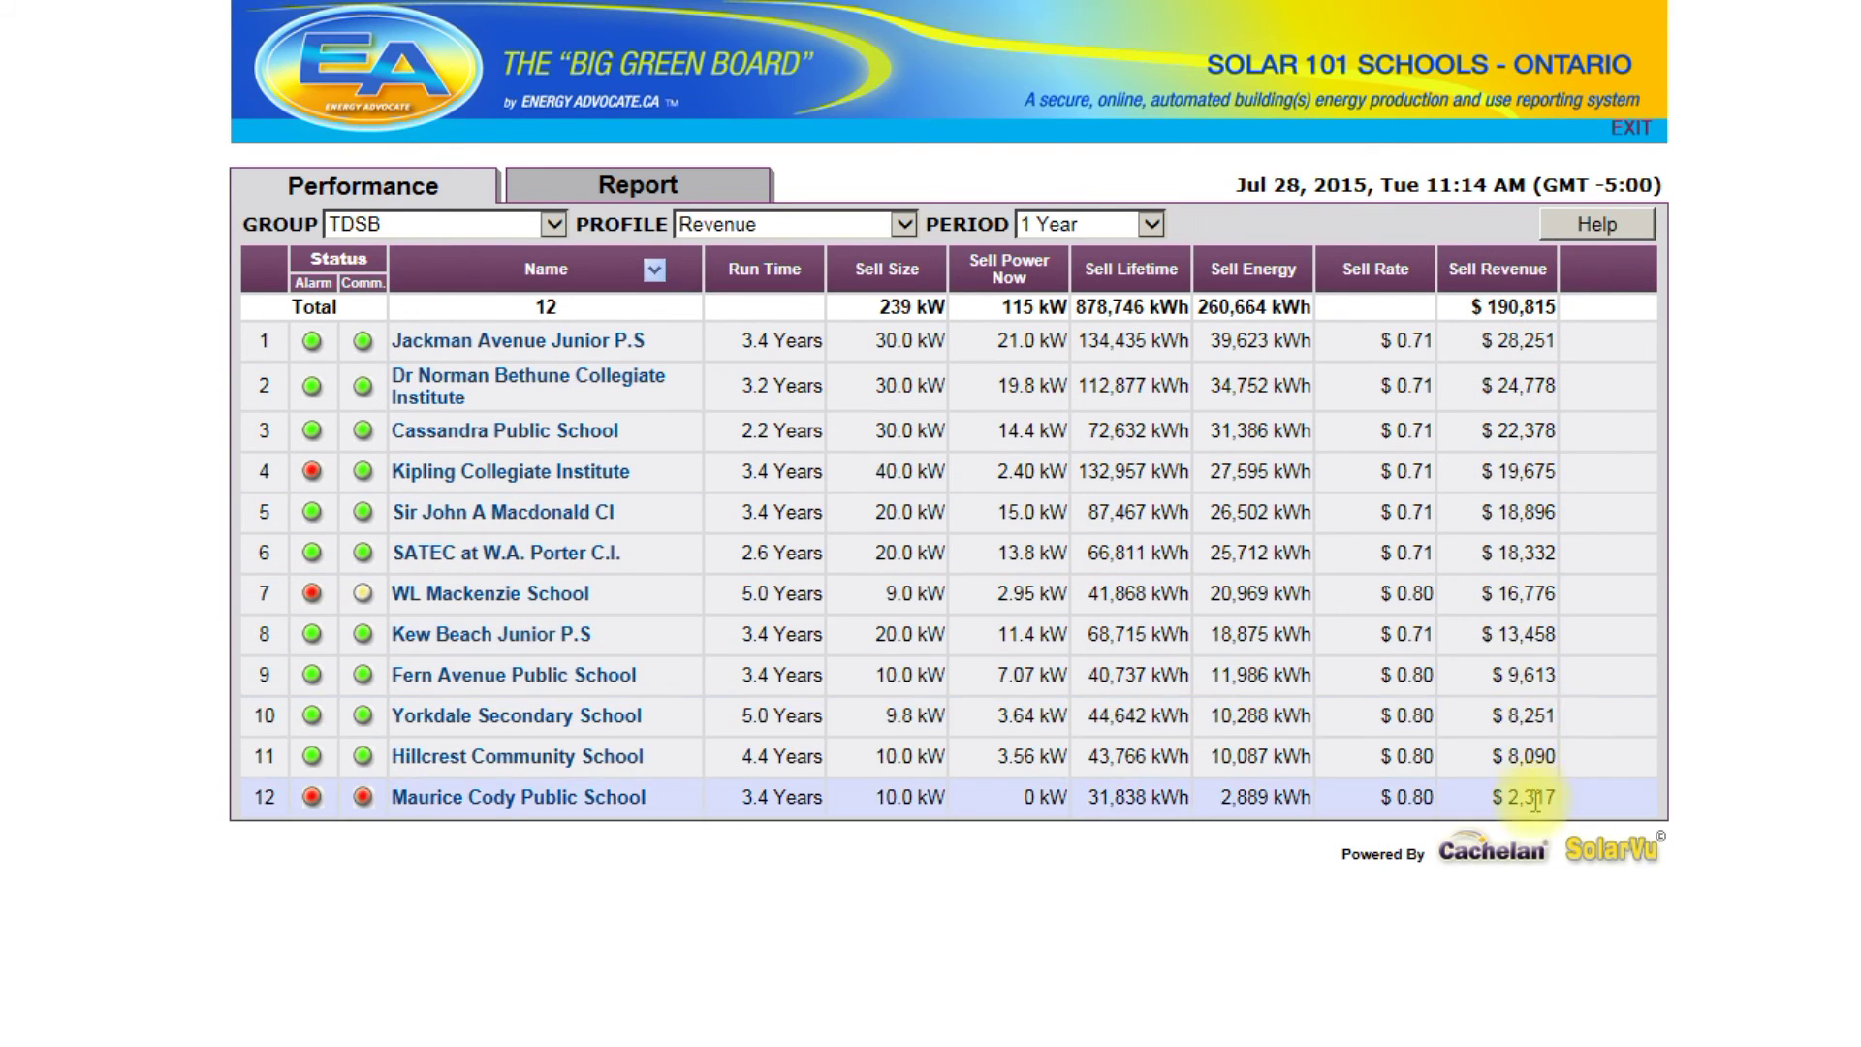
{"action": "left_click", "coordinate": [1150, 224]}
{"action": "left_click", "coordinate": [1081, 160]}
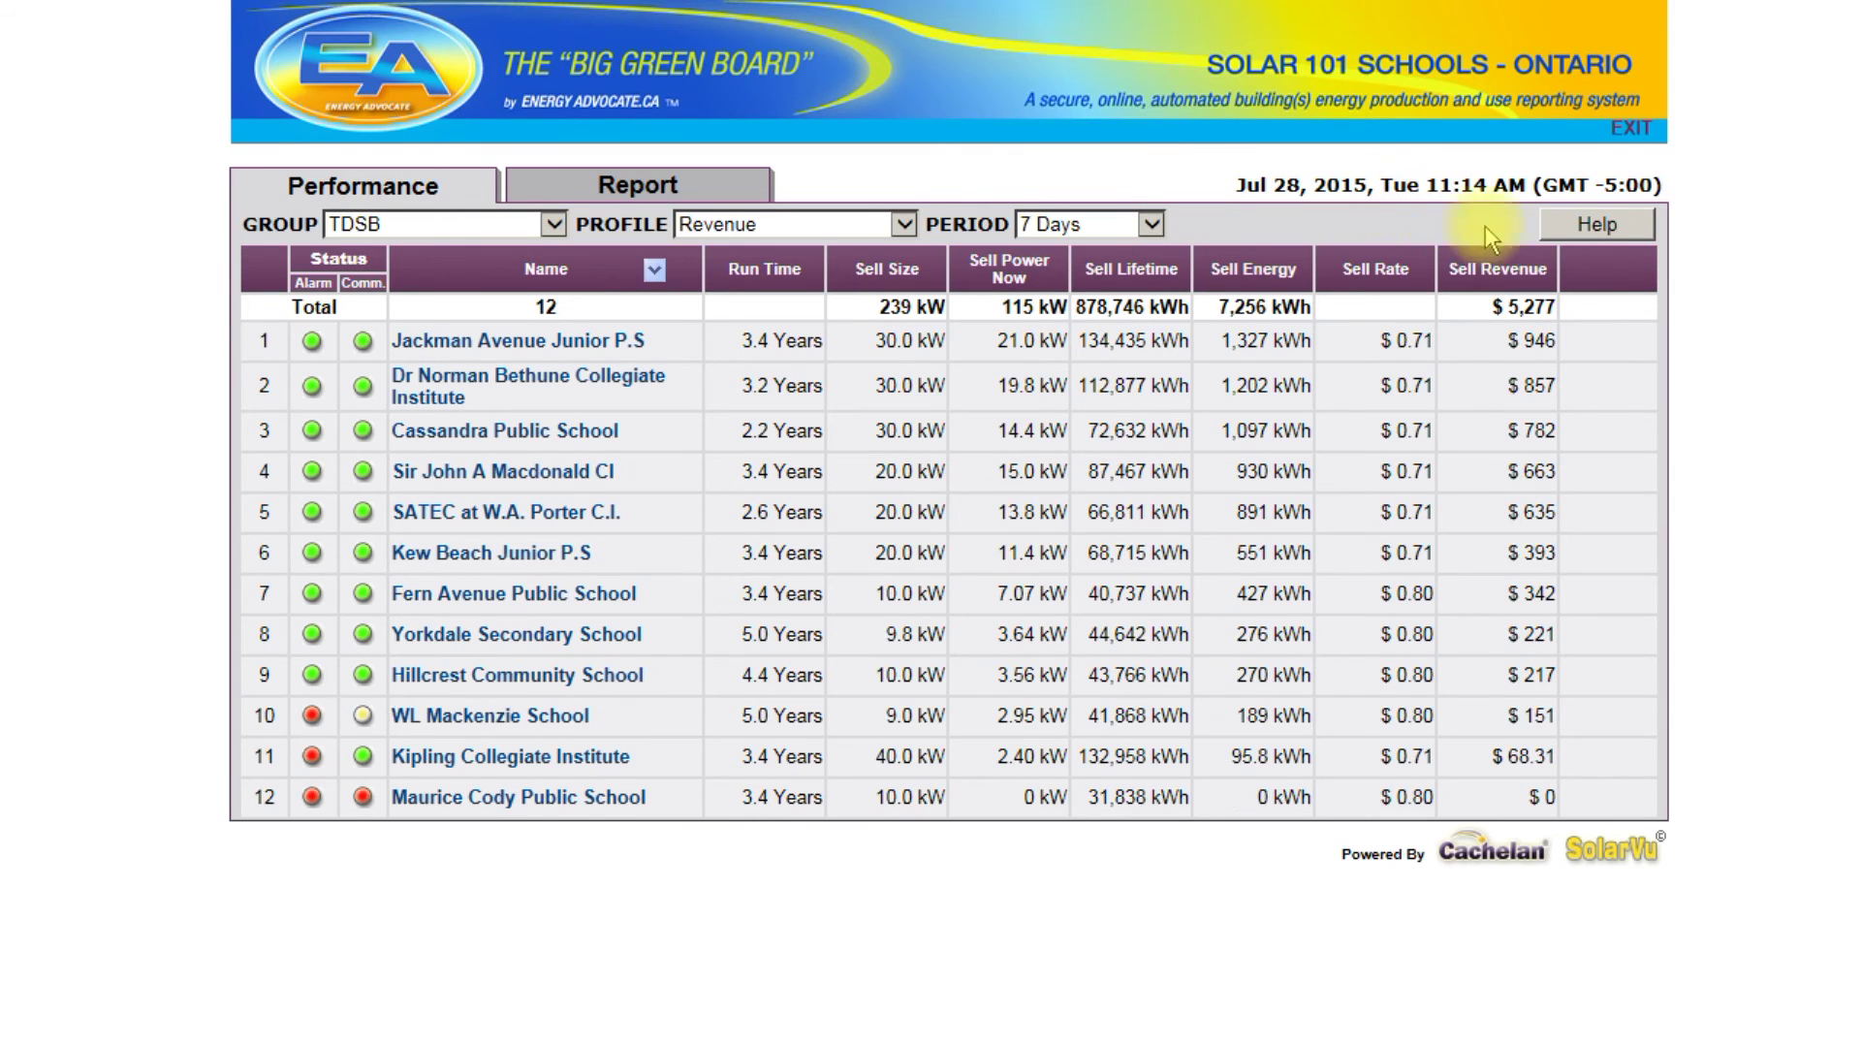
{"action": "left_click", "coordinate": [644, 184]}
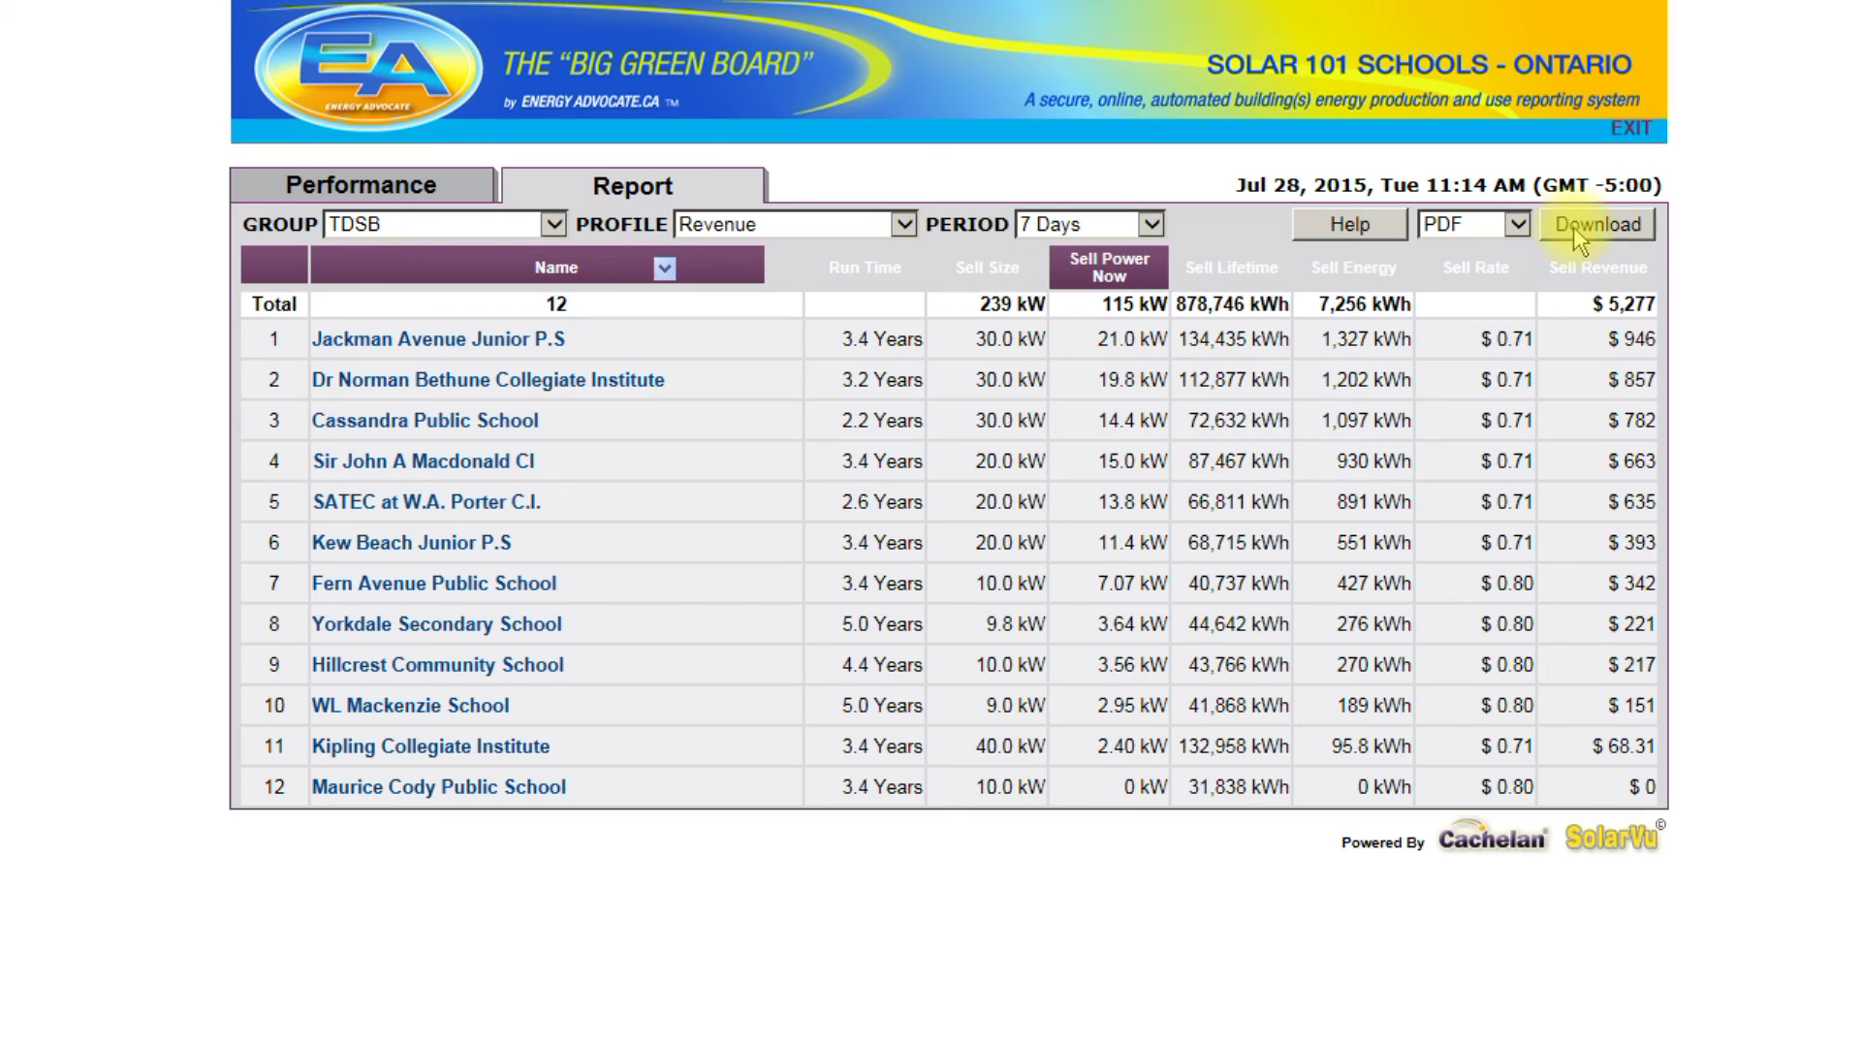
{"action": "left_click", "coordinate": [403, 464]}
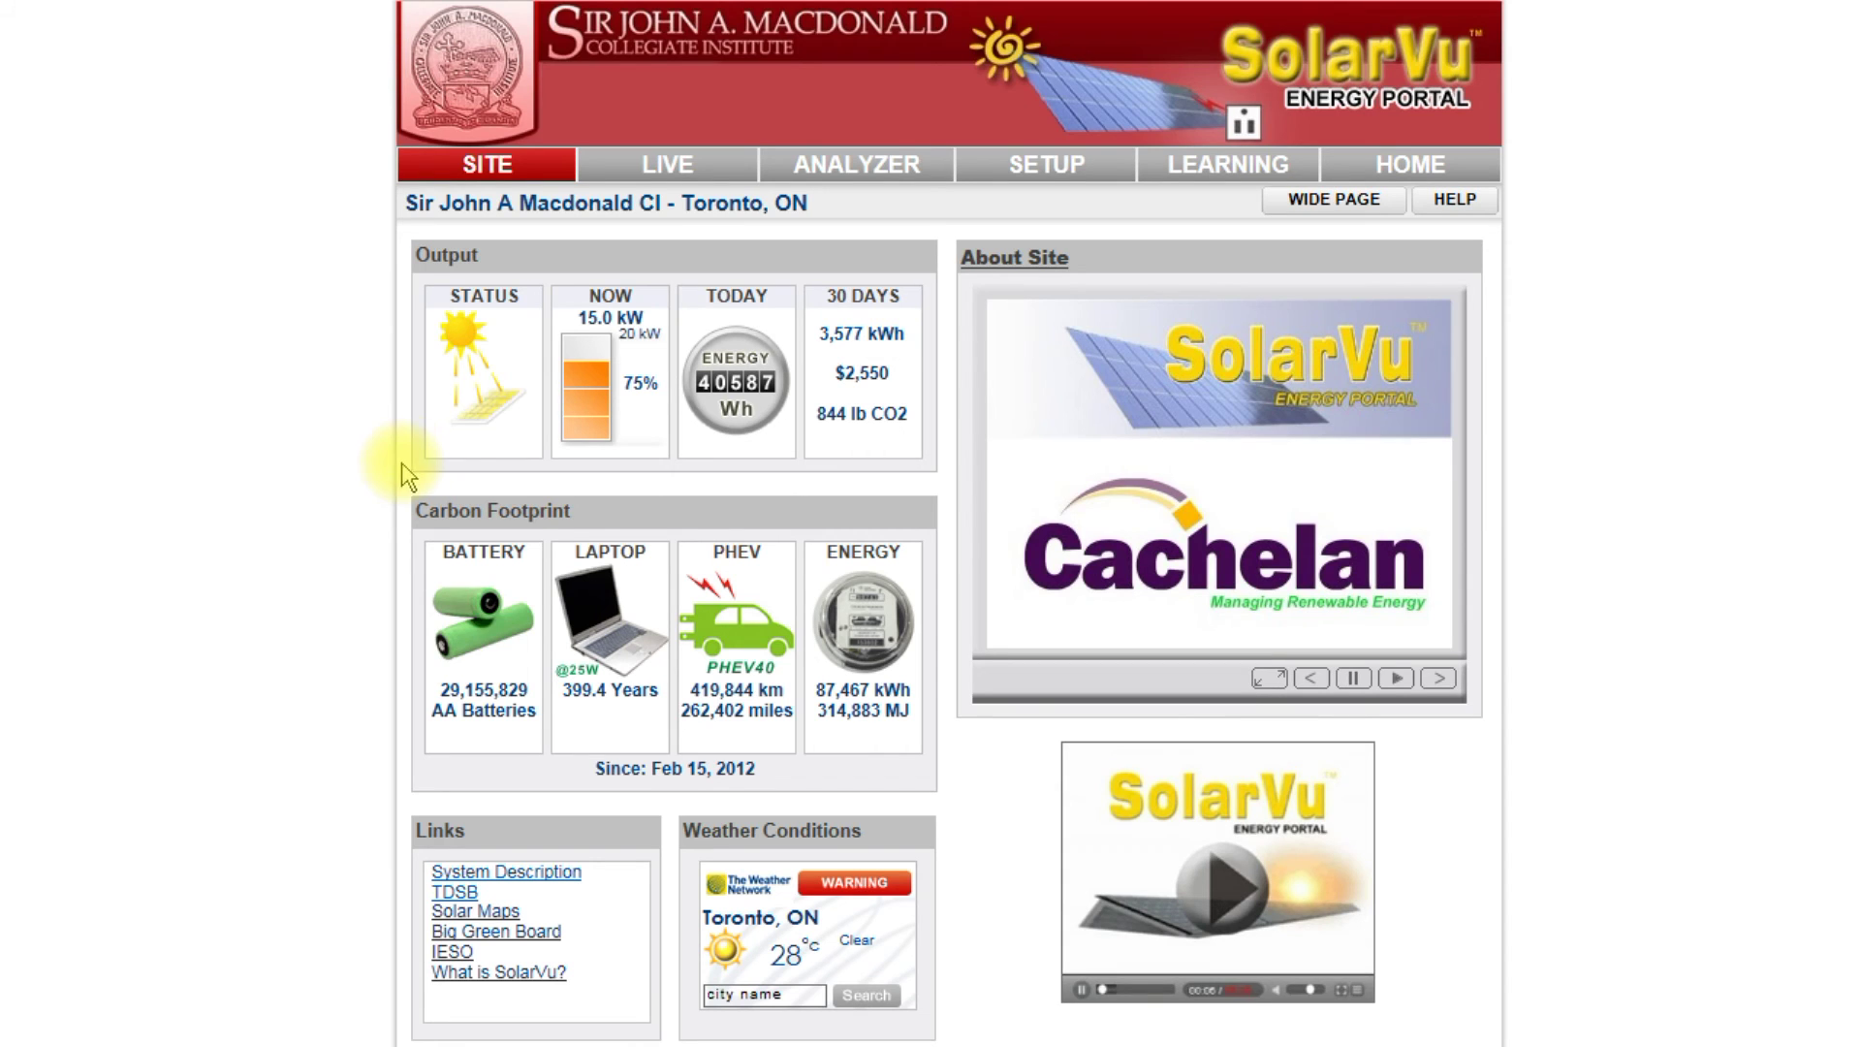
Show Sir John A Macdonald CI's live output gauges on the LIVE tab
{"action": "left_click", "coordinate": [673, 175]}
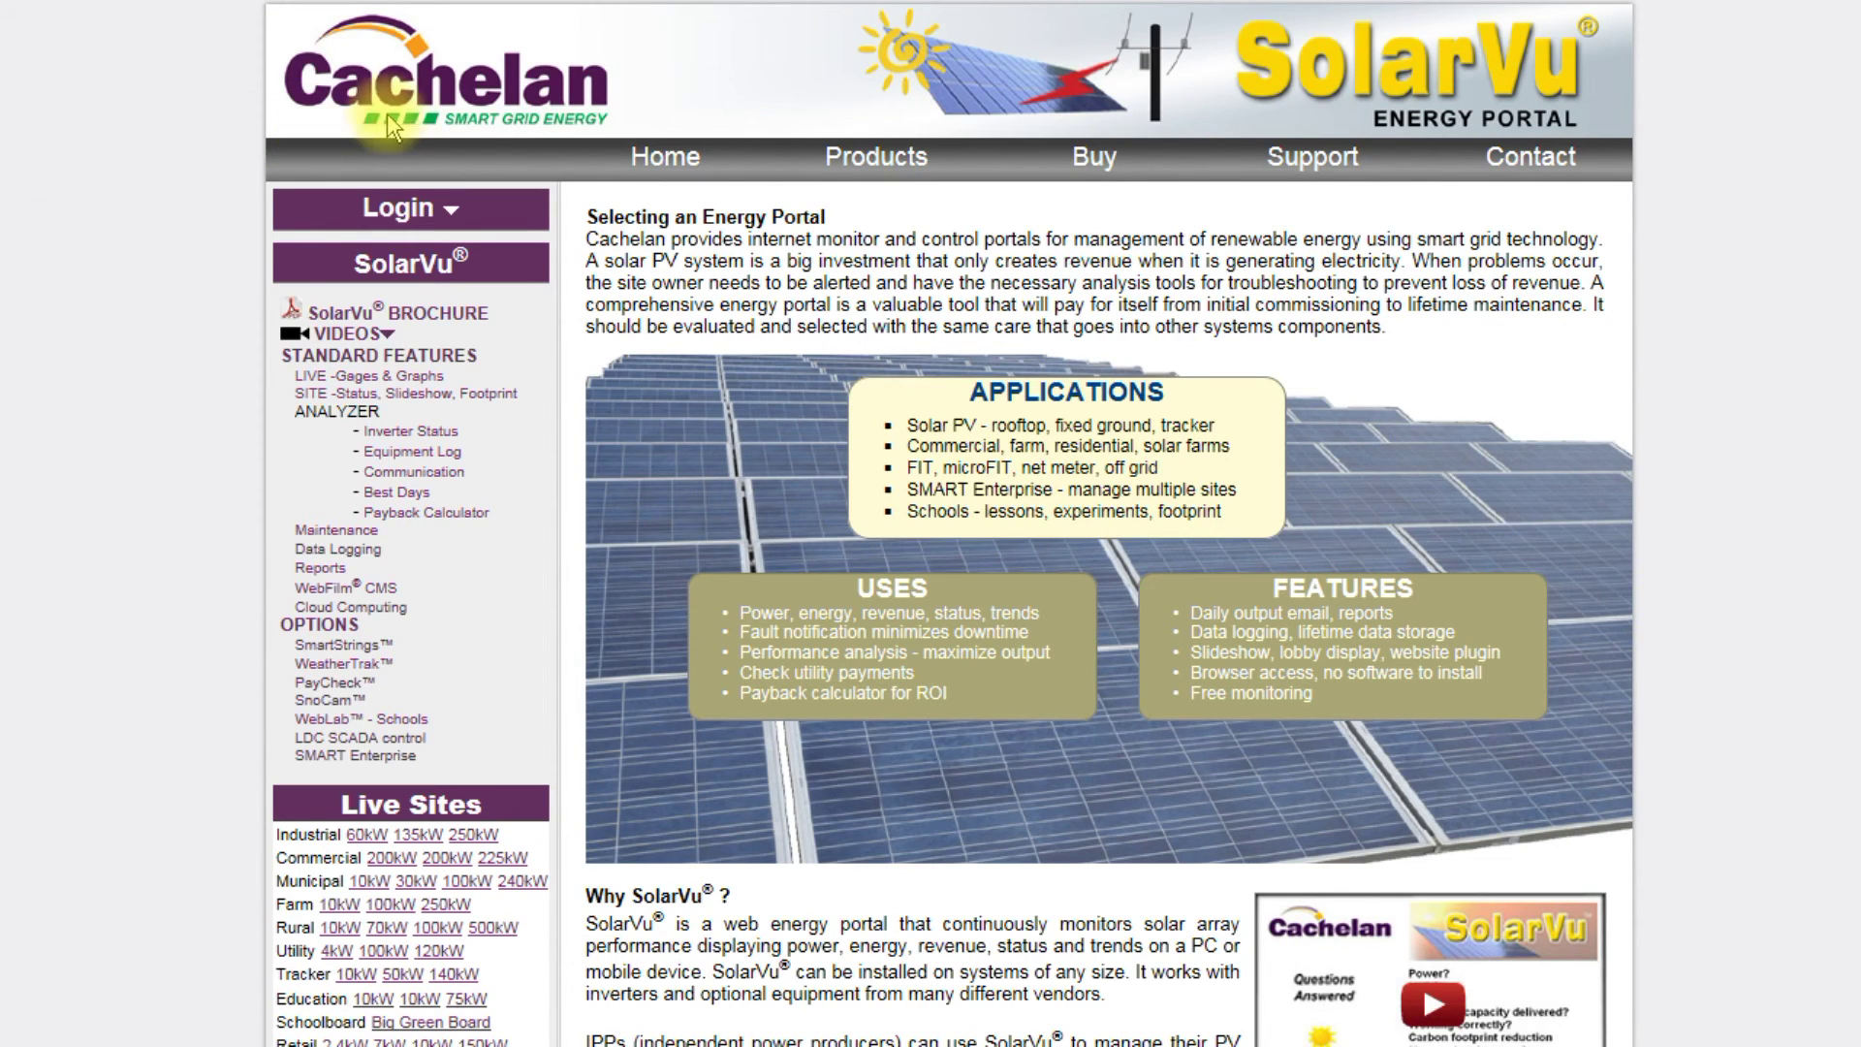
View the SolarVu features overview, then the Live and Site feature descriptions
{"action": "left_click", "coordinate": [419, 273]}
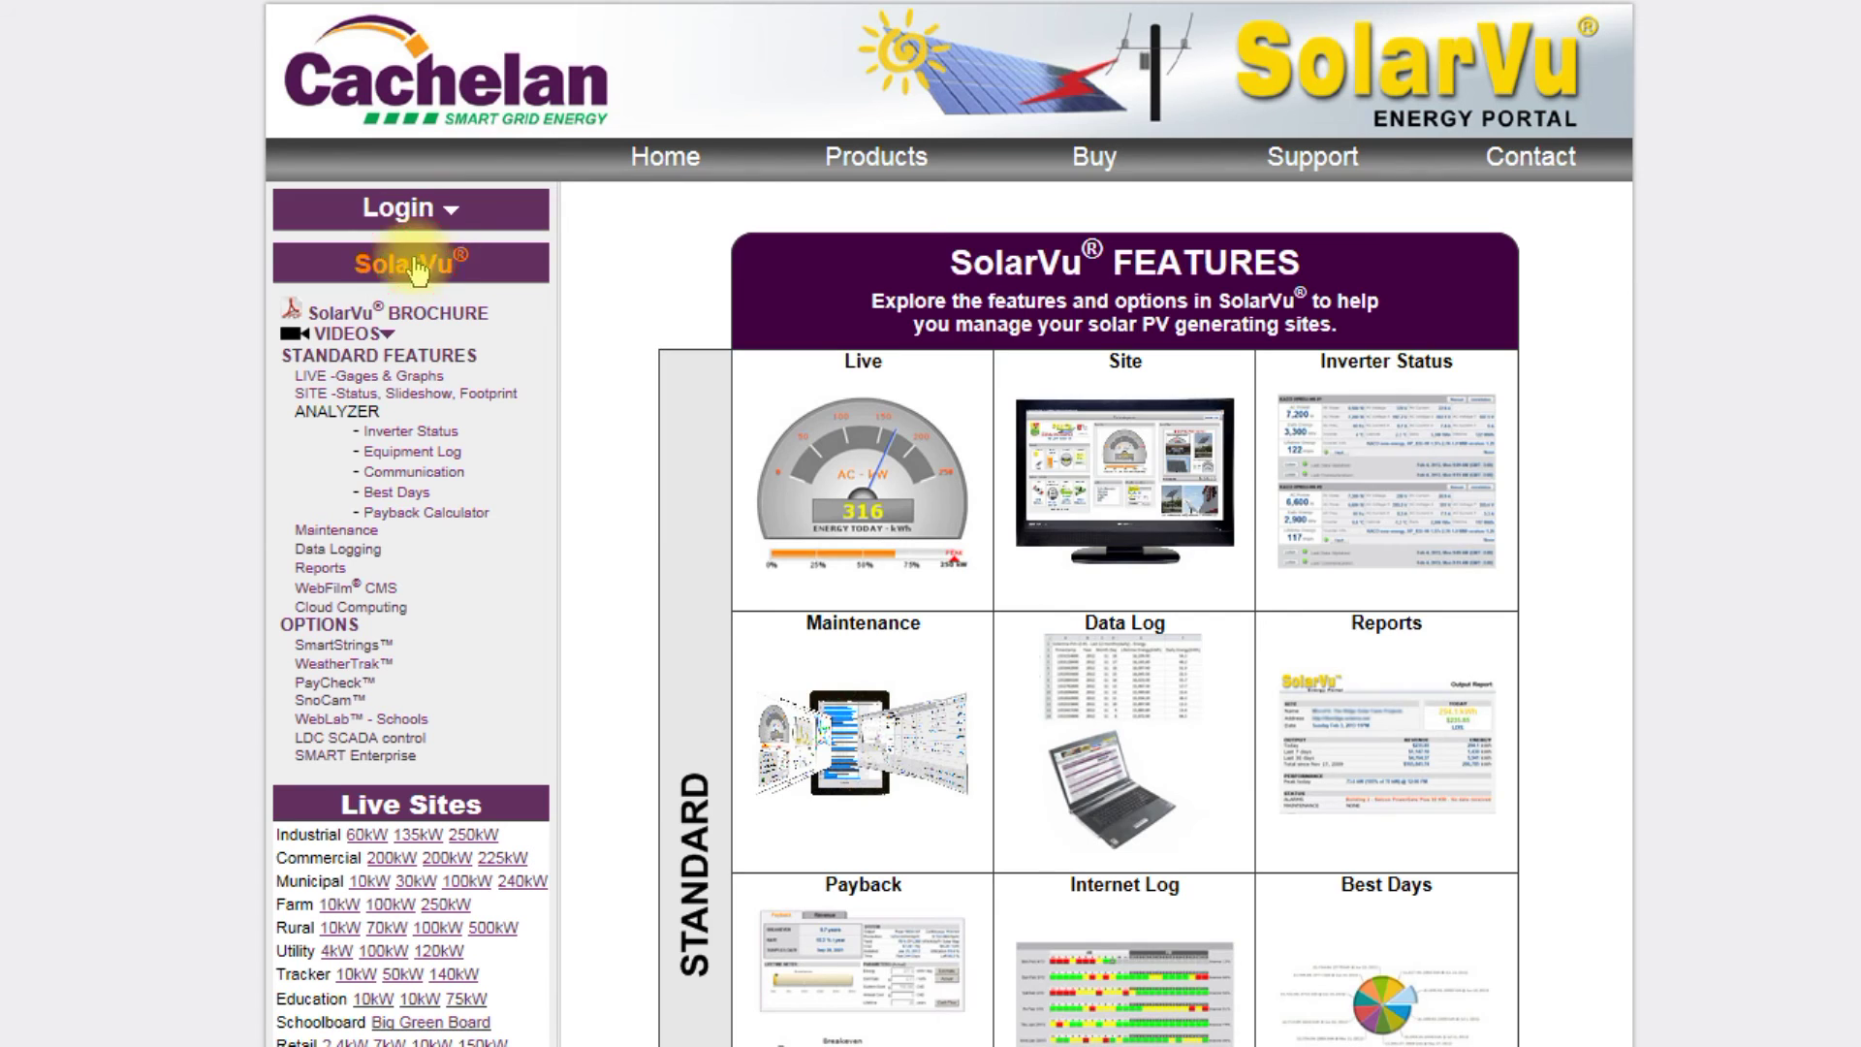
{"action": "left_click", "coordinate": [845, 475]}
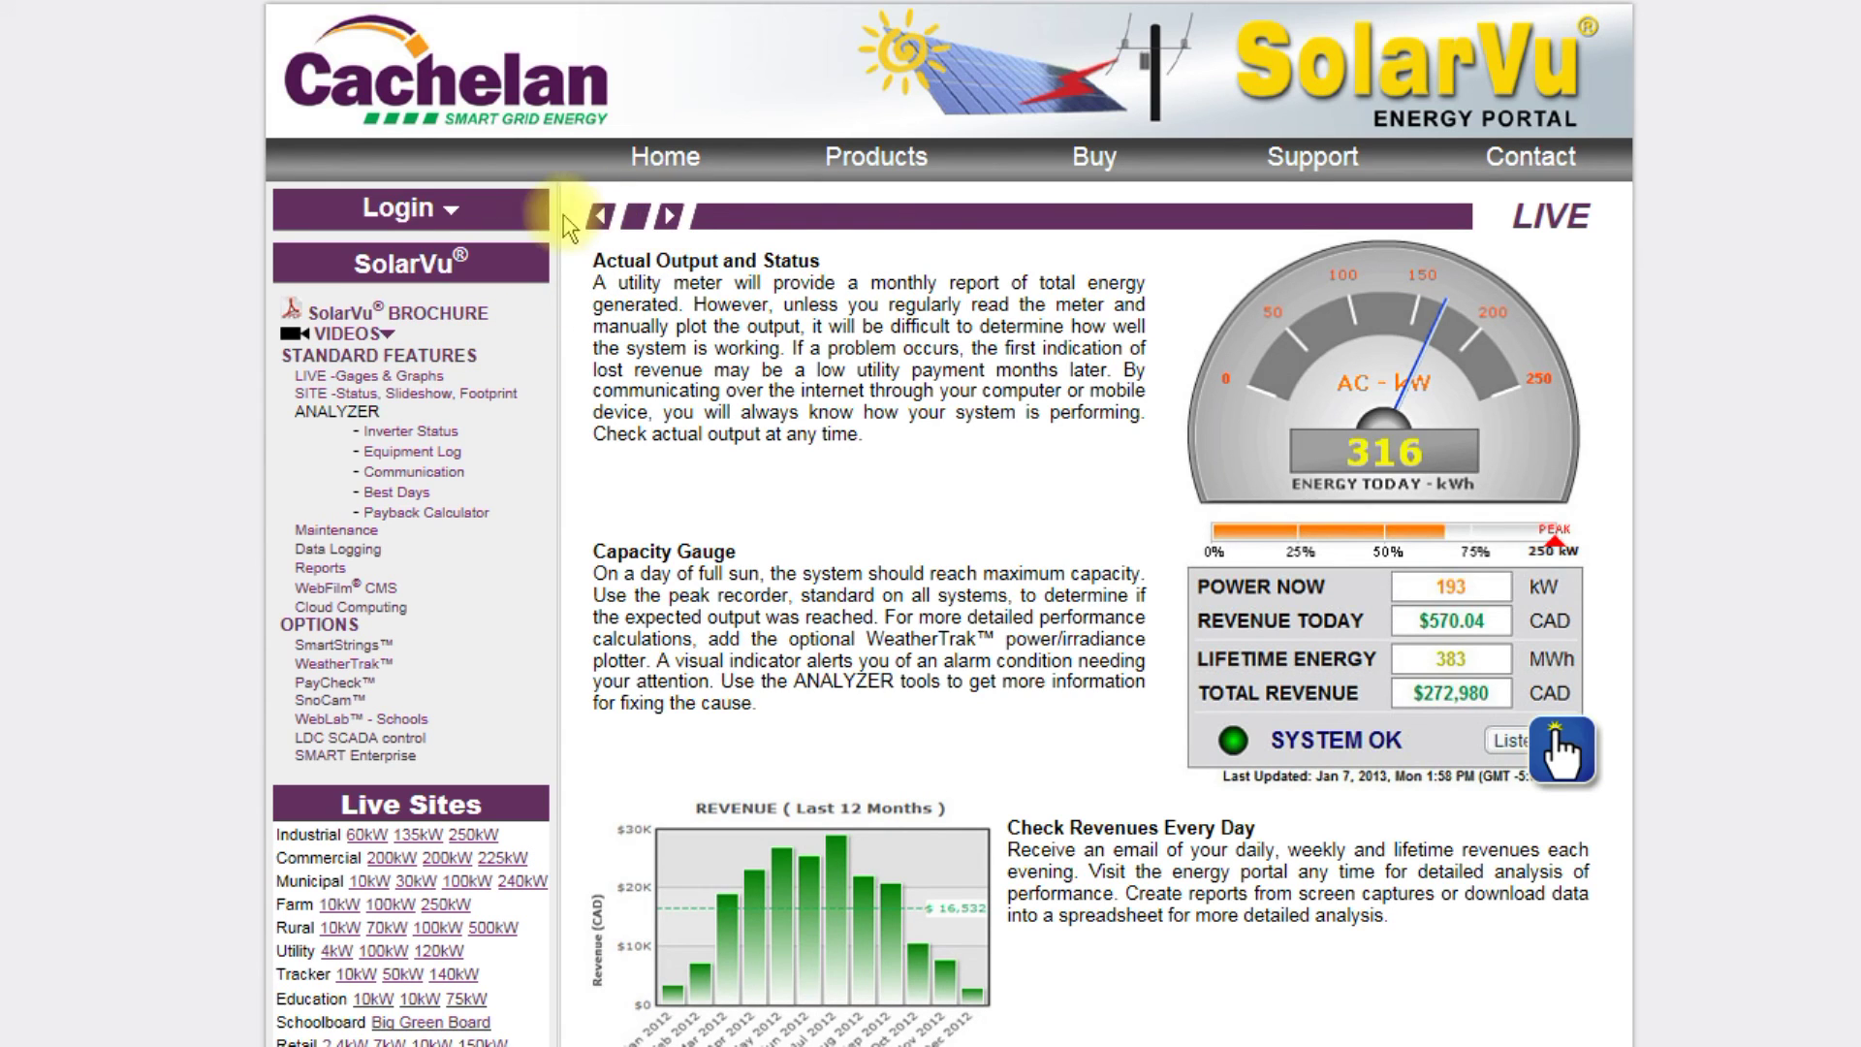
{"action": "left_click", "coordinate": [672, 217]}
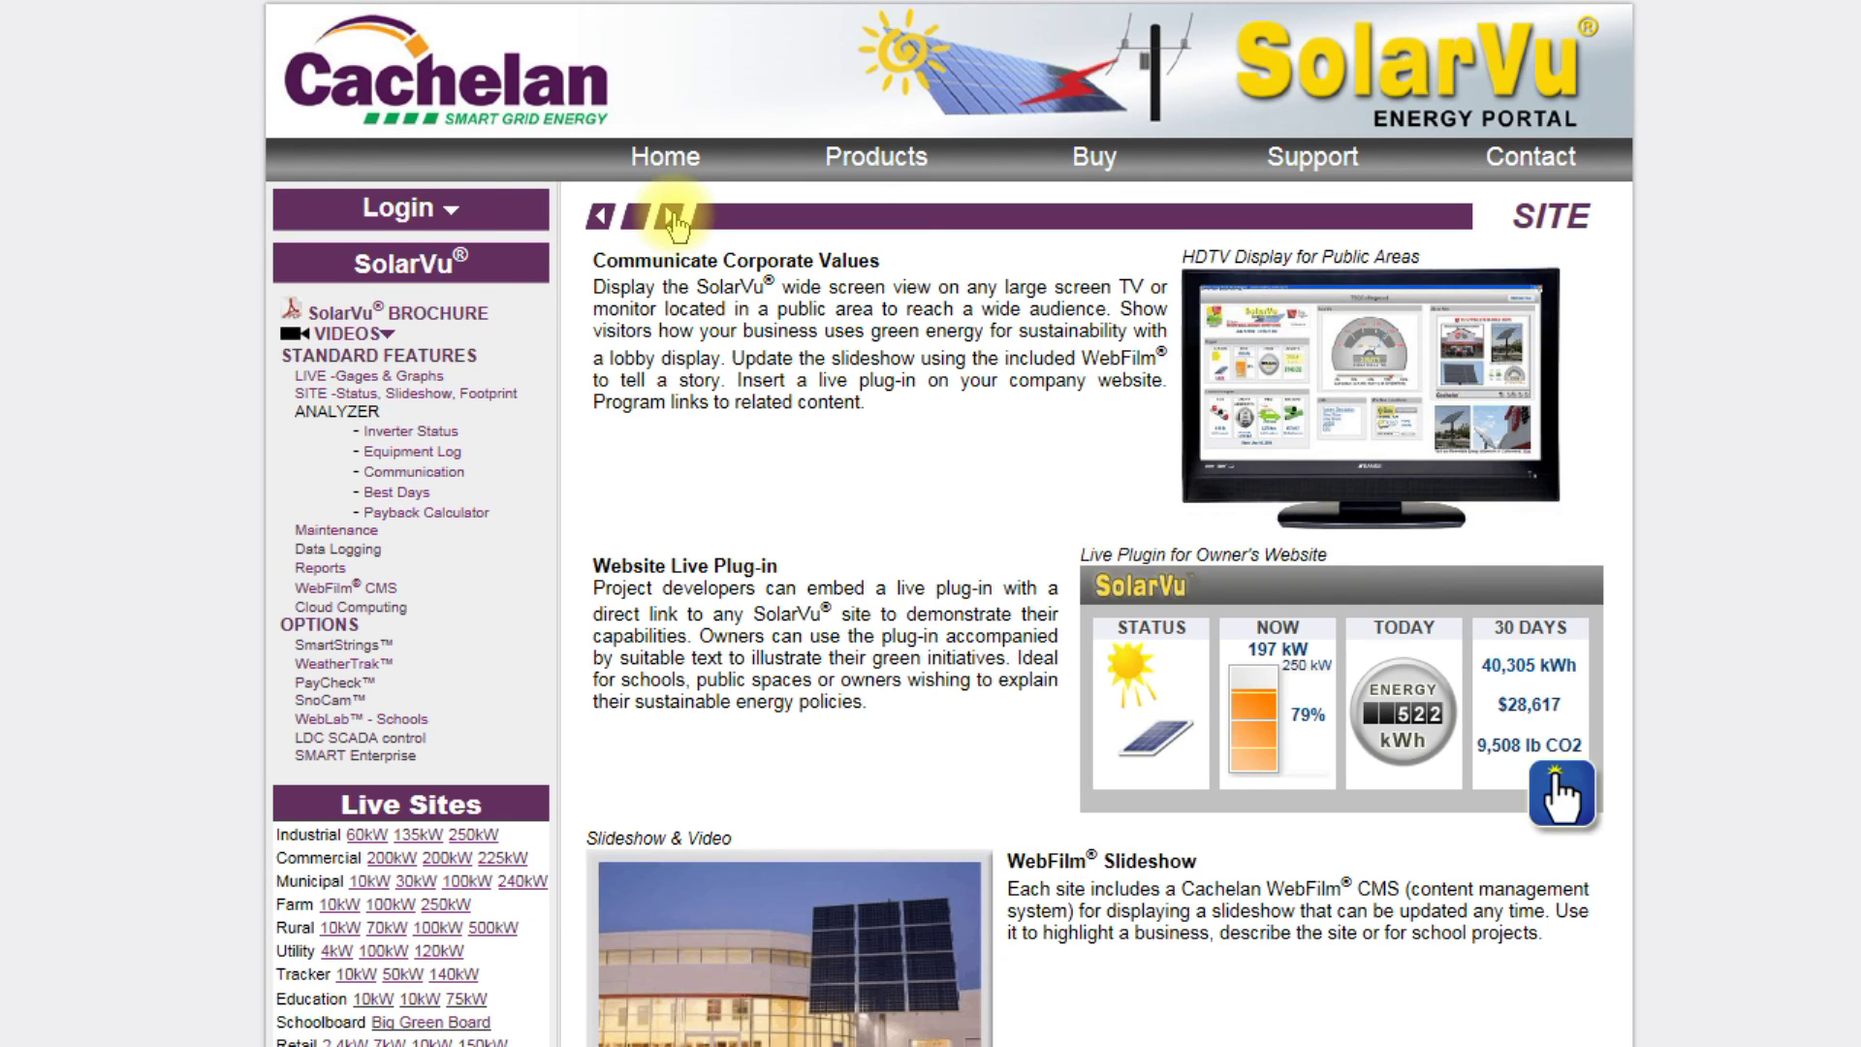
Advance to the Analyzer Inverter Status feature, then open the Big Green Board live site
{"action": "left_click", "coordinate": [672, 217]}
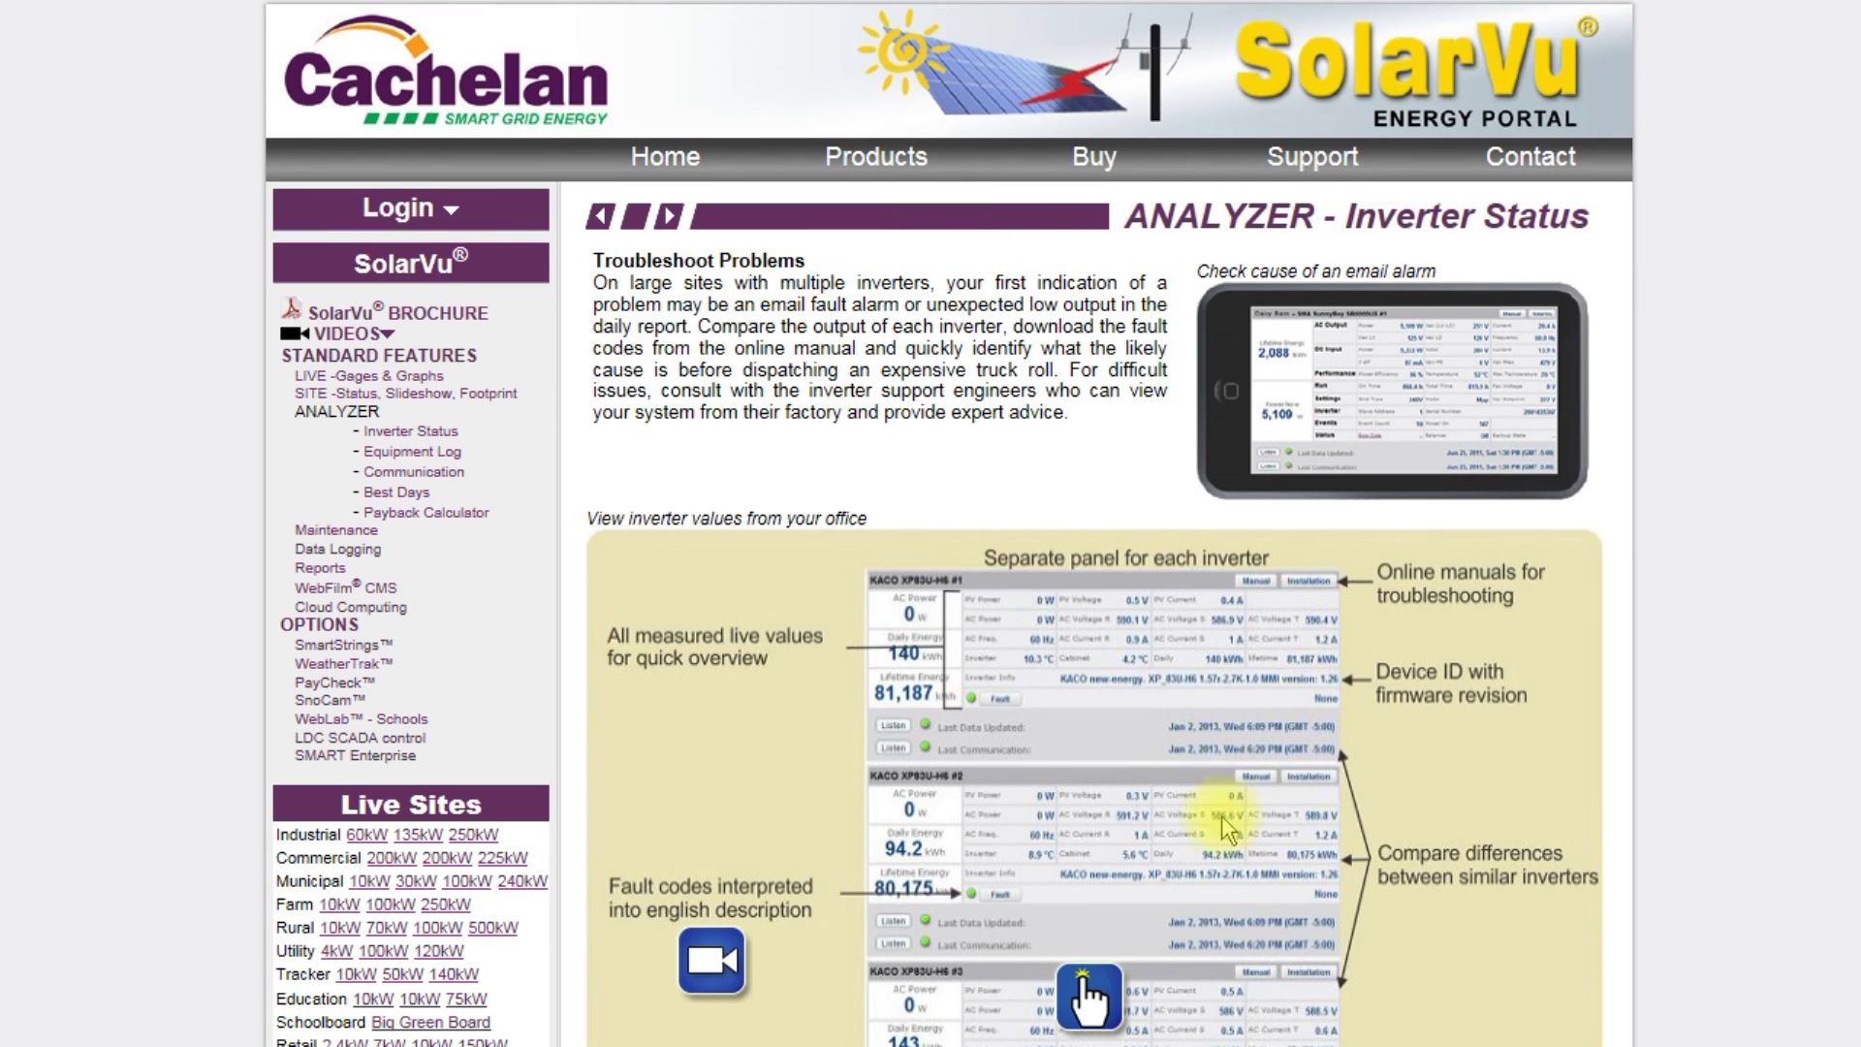
{"action": "left_click", "coordinate": [1087, 999]}
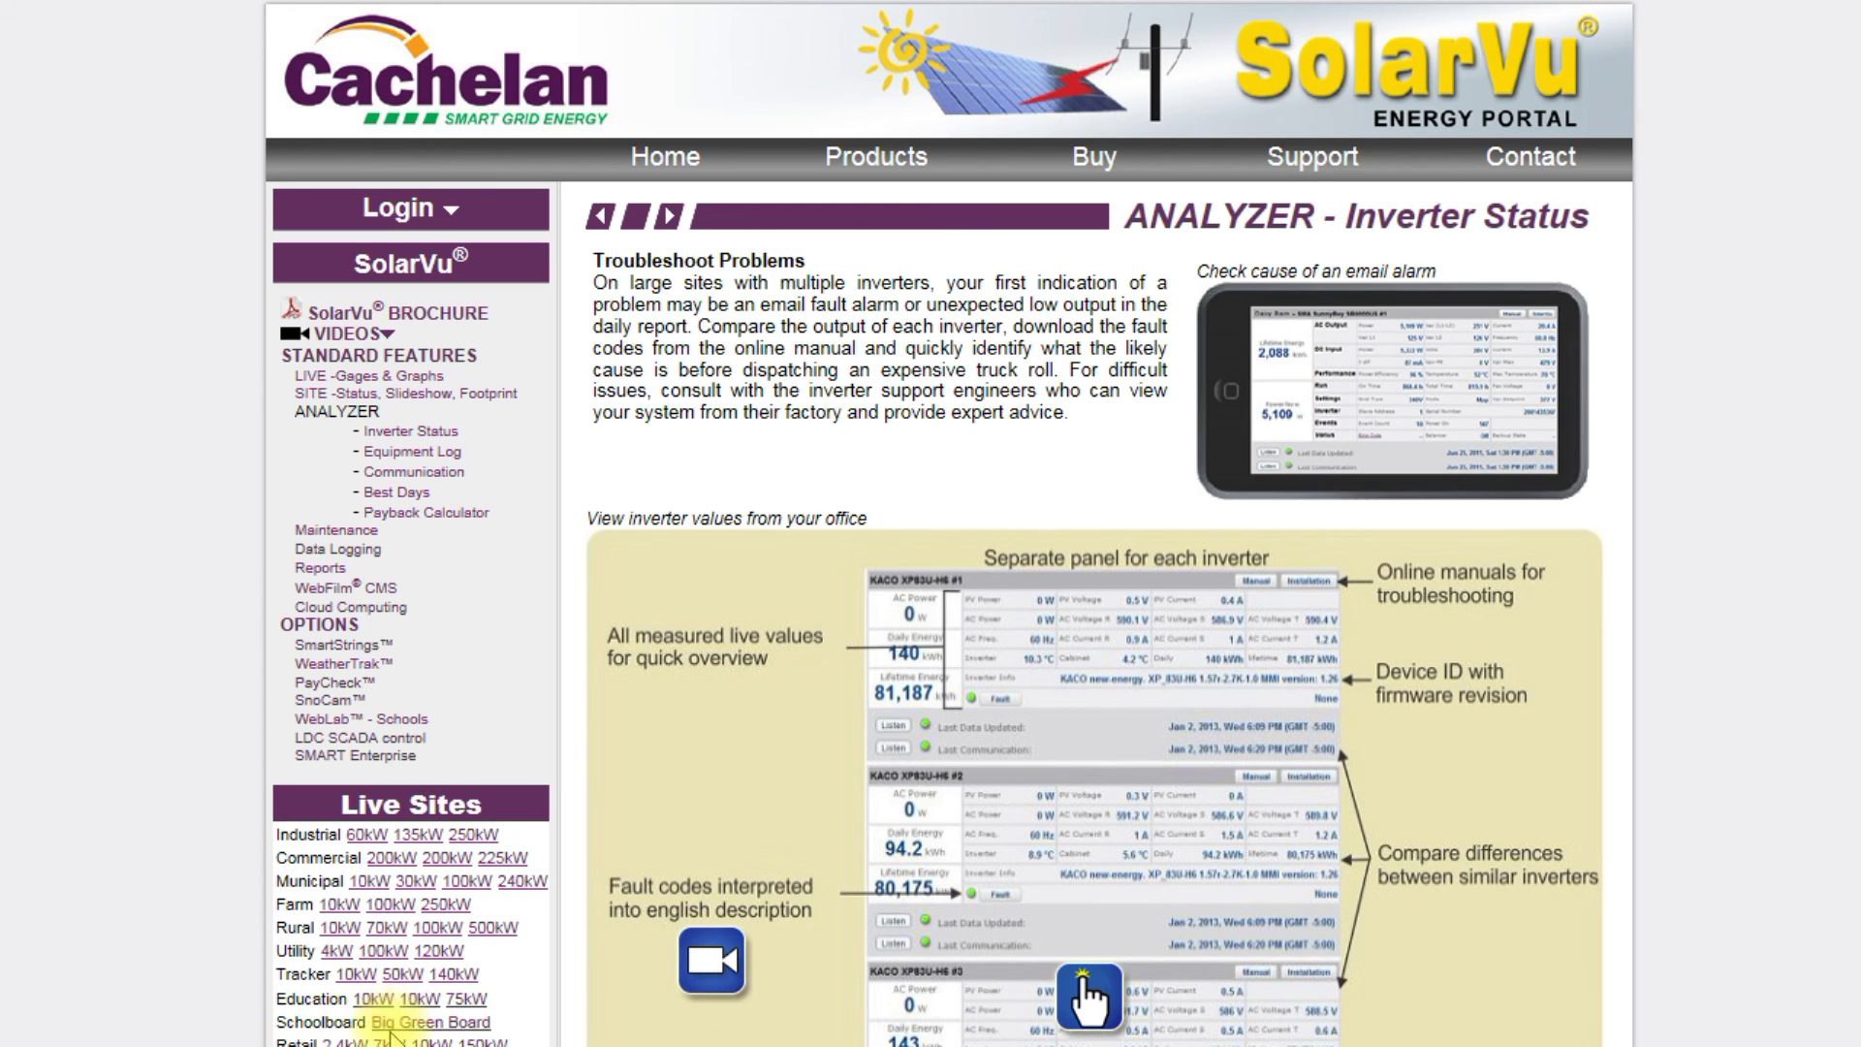
{"action": "left_click", "coordinate": [462, 878]}
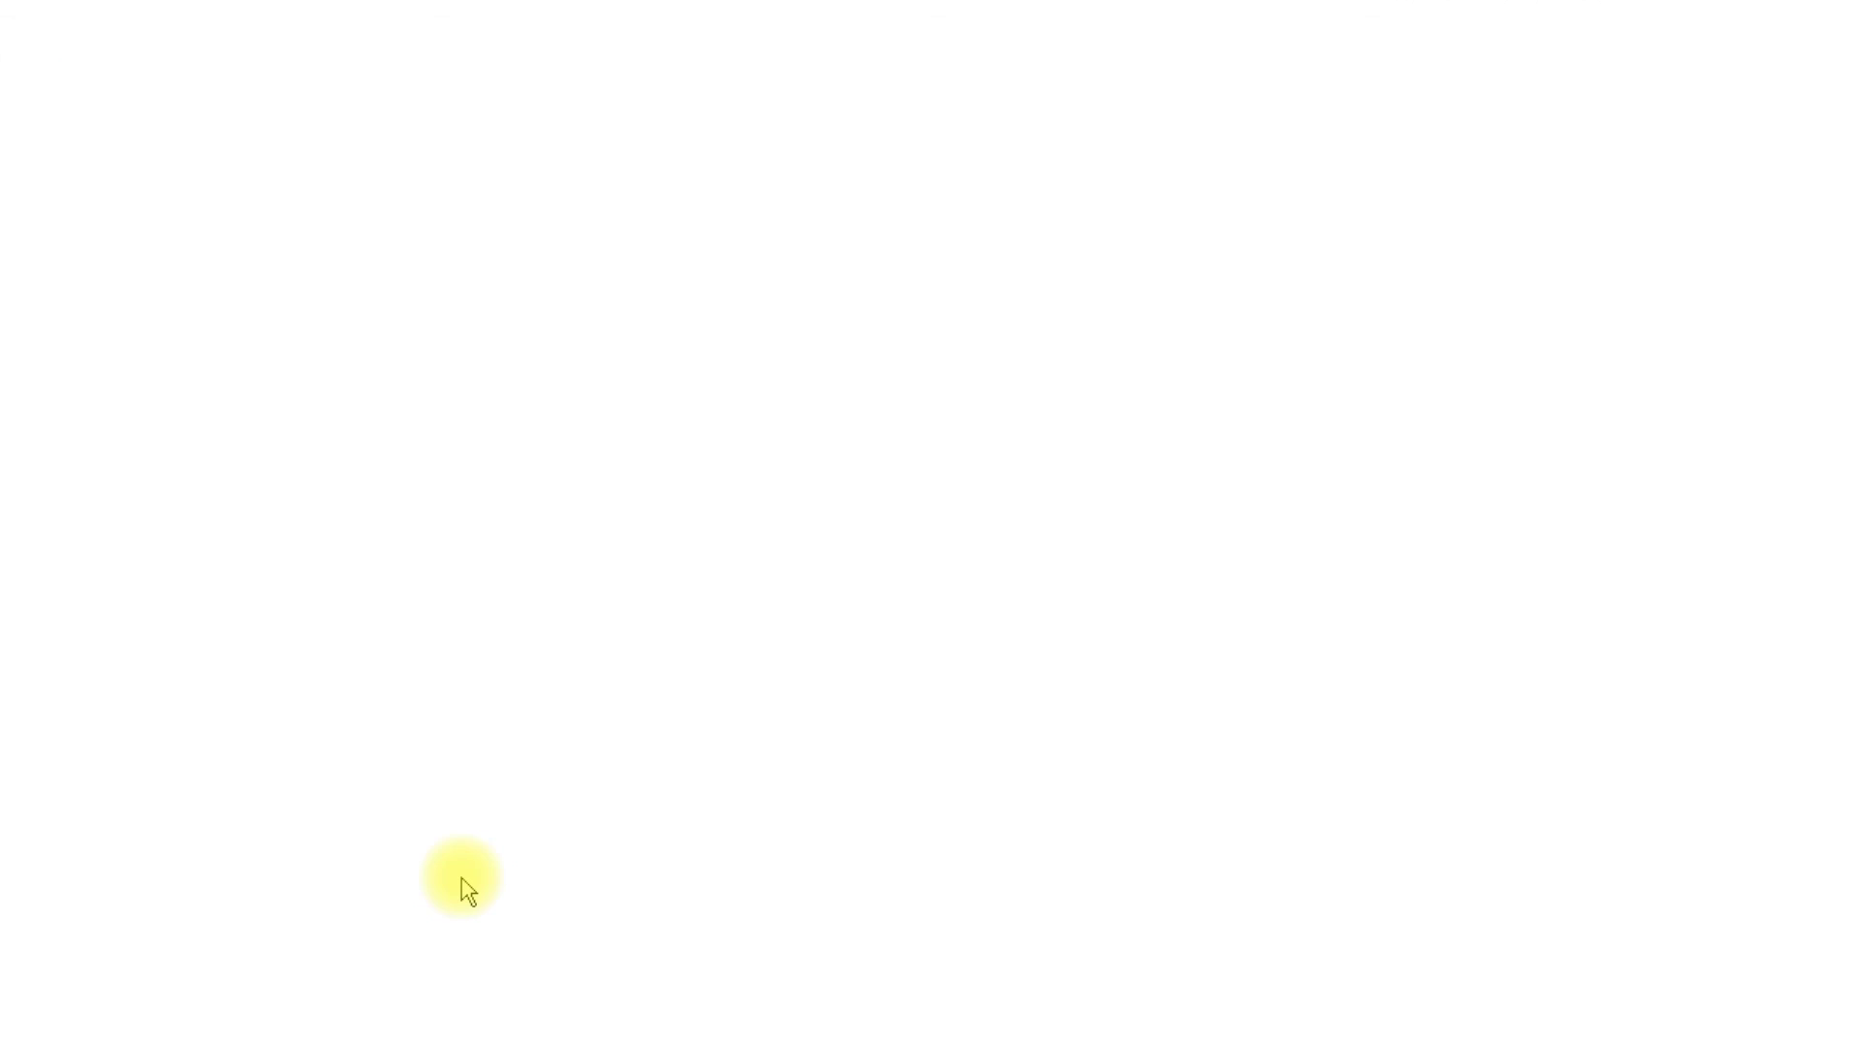